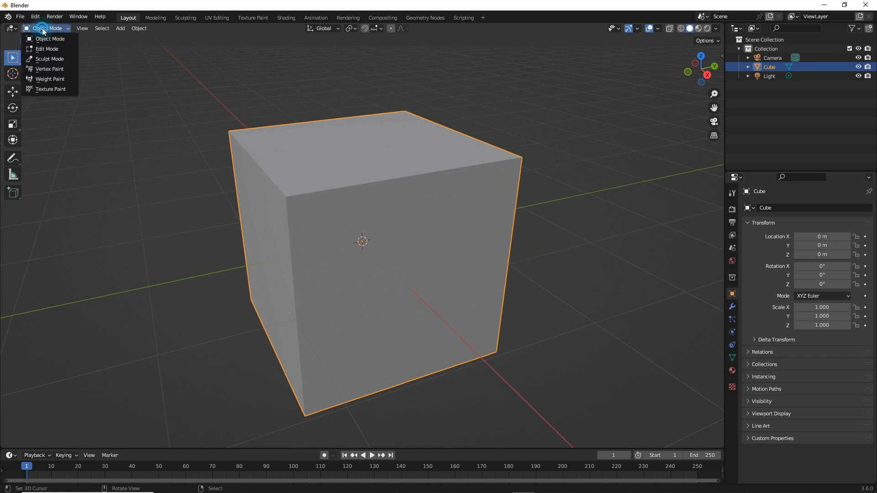
Step: Switch the cube to Edit Mode and activate the Loop Cut tool
{"action": "left_click", "coordinate": [50, 50]}
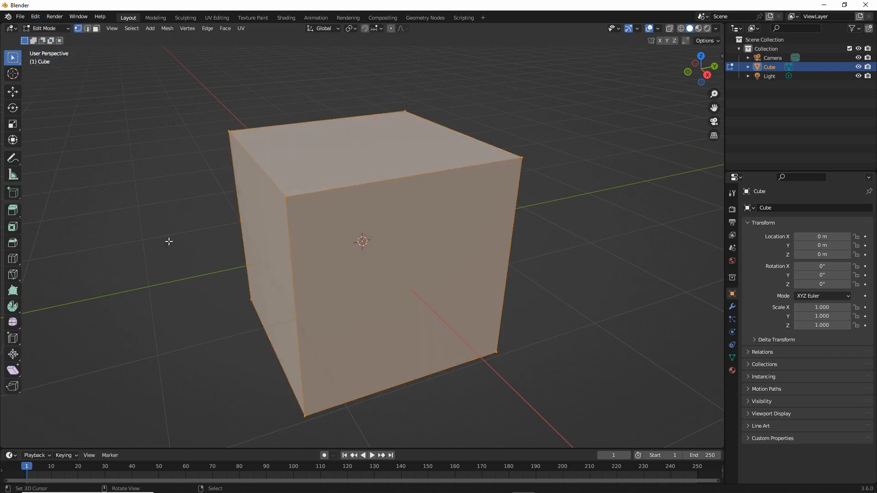
{"action": "middle_click_drag", "start_coordinate": [345, 305], "coordinate": [393, 320]}
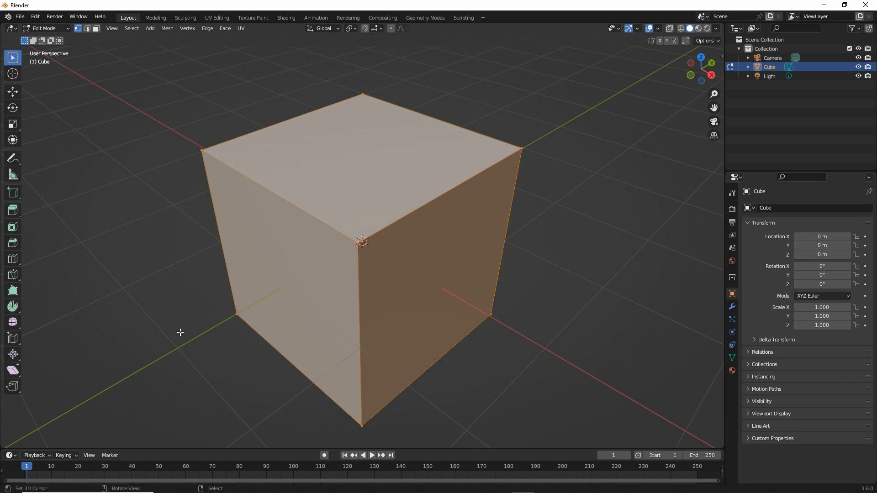
{"action": "mouse_move", "coordinate": [13, 245]}
{"action": "left_mouse_down"}
{"action": "mouse_move", "coordinate": [22, 271]}
{"action": "mouse_move", "coordinate": [9, 246]}
{"action": "left_mouse_up"}
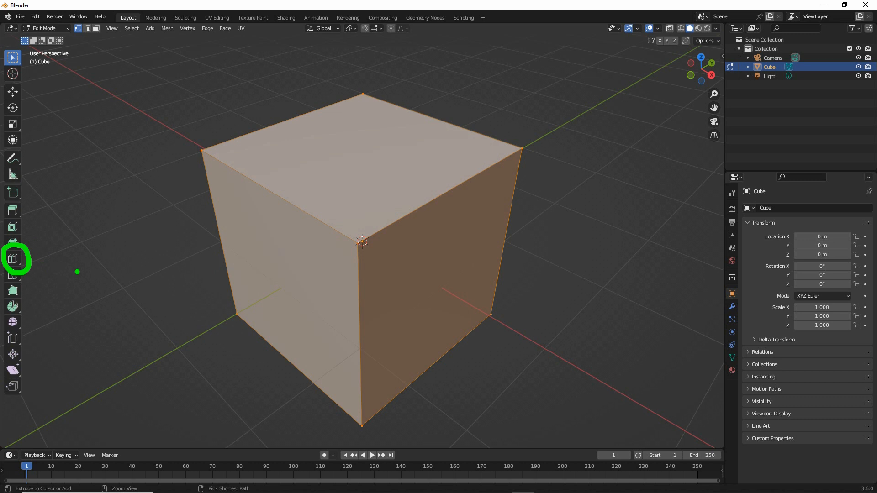
{"action": "left_click", "coordinate": [13, 259]}
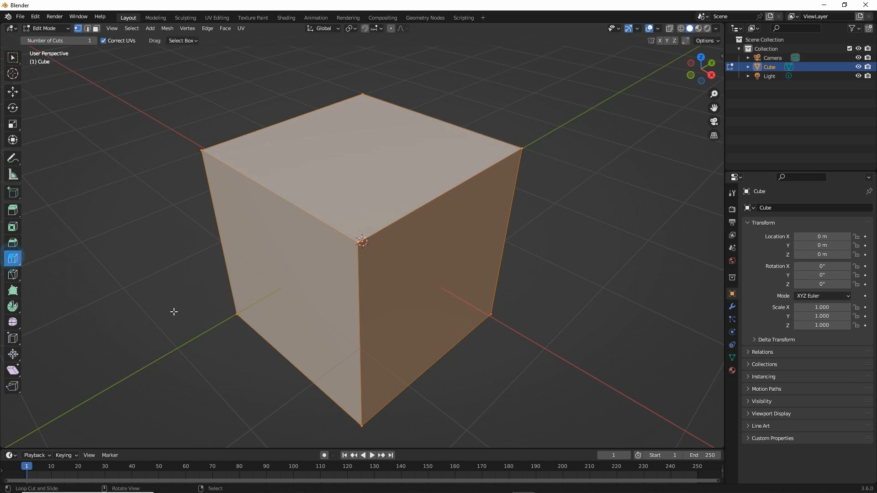
Step: Add two vertical loop cuts and two horizontal loop cuts around the cube
{"action": "middle_click_drag", "start_coordinate": [174, 311], "coordinate": [304, 202]}
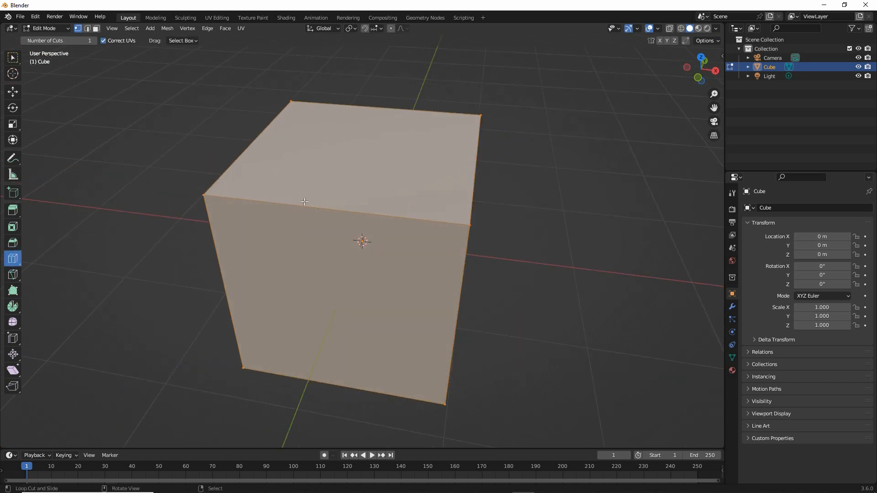
{"action": "left_click", "coordinate": [336, 211]}
{"action": "left_click", "coordinate": [396, 214]}
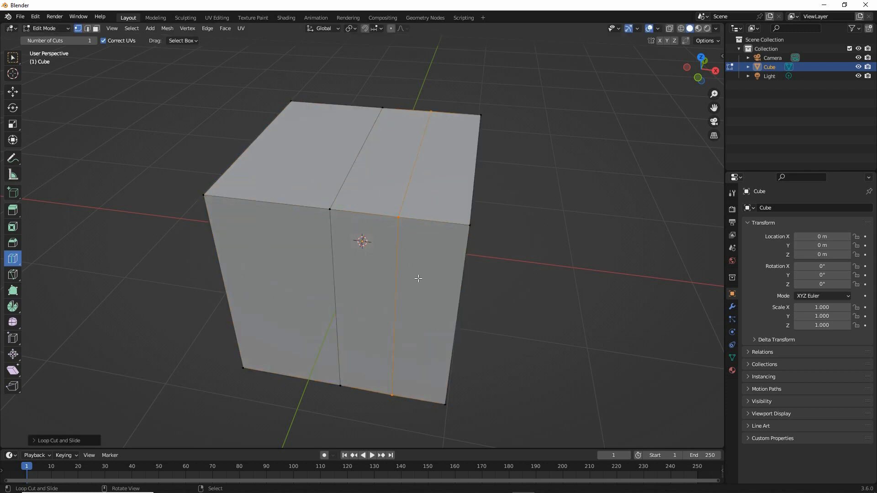
{"action": "left_click", "coordinate": [460, 291]}
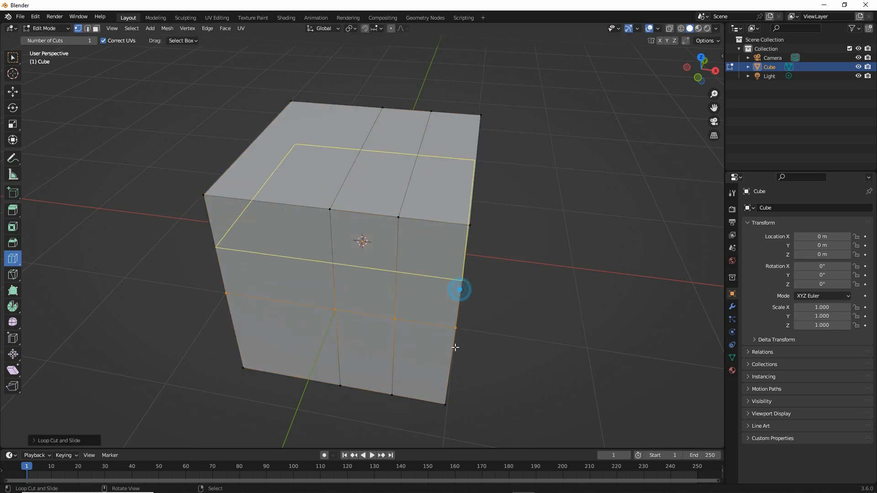
{"action": "left_click", "coordinate": [454, 352]}
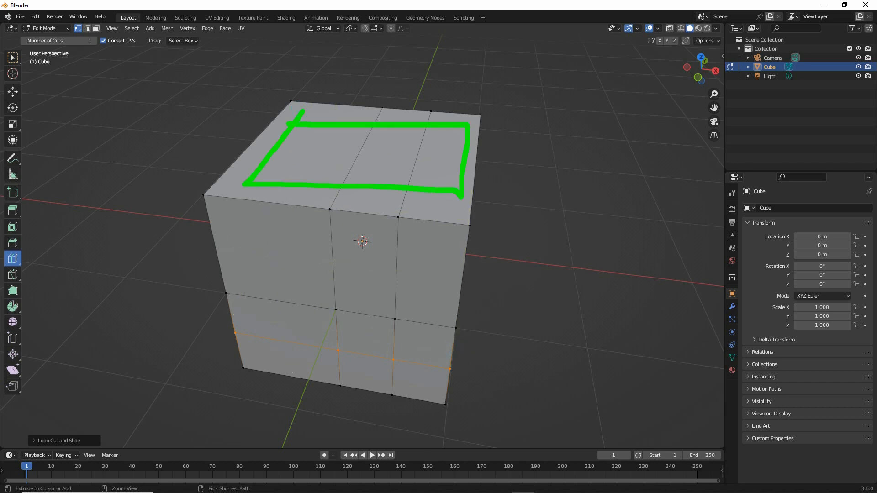
{"action": "mouse_move", "coordinate": [257, 351]}
{"action": "left_mouse_down"}
{"action": "mouse_move", "coordinate": [227, 244]}
{"action": "mouse_move", "coordinate": [418, 235]}
{"action": "mouse_move", "coordinate": [441, 350]}
{"action": "mouse_move", "coordinate": [434, 384]}
{"action": "left_mouse_up"}
{"action": "left_click_drag", "start_coordinate": [239, 365], "coordinate": [430, 378]}
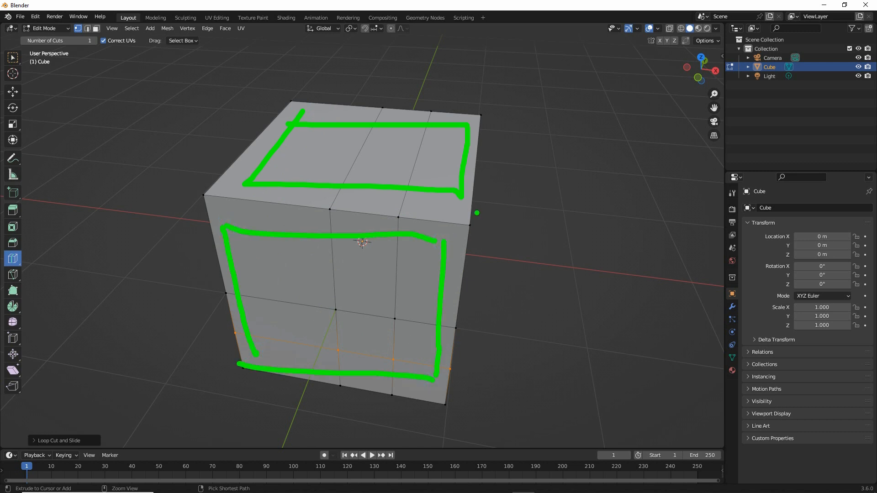
{"action": "mouse_move", "coordinate": [463, 206]}
{"action": "left_mouse_down"}
{"action": "mouse_move", "coordinate": [473, 221]}
{"action": "mouse_move", "coordinate": [451, 240]}
{"action": "left_mouse_up"}
{"action": "mouse_move", "coordinate": [219, 186]}
{"action": "left_mouse_down"}
{"action": "mouse_move", "coordinate": [217, 220]}
{"action": "mouse_move", "coordinate": [221, 212]}
{"action": "left_mouse_up"}
{"action": "mouse_move", "coordinate": [272, 246]}
{"action": "left_mouse_down"}
{"action": "mouse_move", "coordinate": [325, 240]}
{"action": "mouse_move", "coordinate": [288, 248]}
{"action": "left_mouse_up"}
{"action": "mouse_move", "coordinate": [338, 269]}
{"action": "left_mouse_down"}
{"action": "mouse_move", "coordinate": [392, 261]}
{"action": "mouse_move", "coordinate": [400, 343]}
{"action": "left_mouse_up"}
{"action": "left_click_drag", "start_coordinate": [342, 319], "coordinate": [349, 335]}
{"action": "left_click_drag", "start_coordinate": [281, 317], "coordinate": [286, 316]}
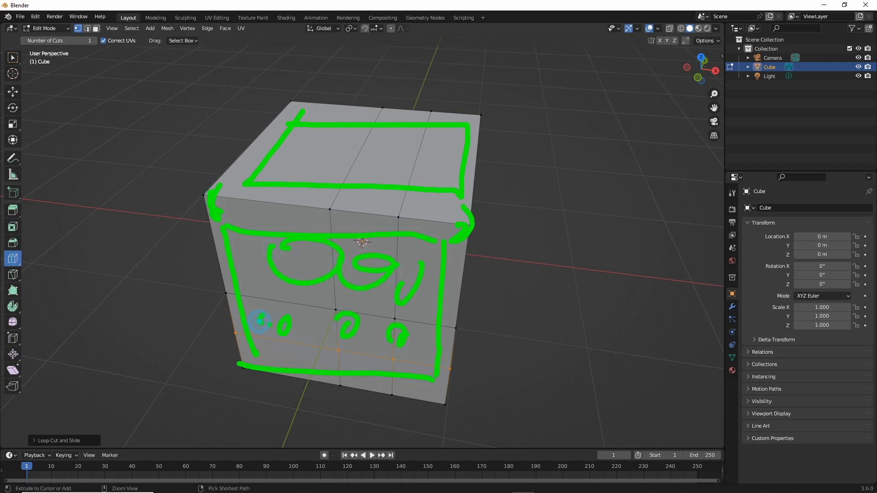
{"action": "key", "text": "Escape"}
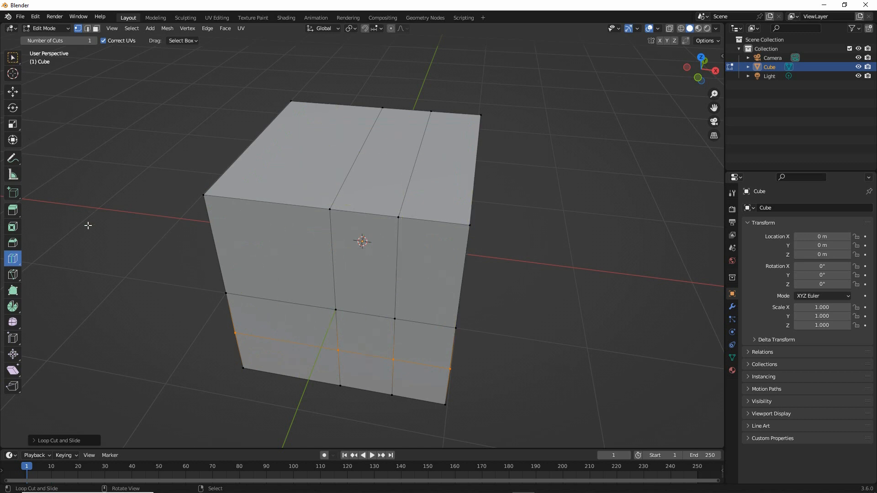
{"action": "key", "text": "ctrl+2"}
{"action": "mouse_move", "coordinate": [29, 91]}
{"action": "left_mouse_down"}
{"action": "mouse_move", "coordinate": [85, 95]}
{"action": "mouse_move", "coordinate": [37, 82]}
{"action": "mouse_move", "coordinate": [43, 108]}
{"action": "left_mouse_up"}
{"action": "key", "text": "Escape"}
Step: Activate the Move tool and show the viewport sidebar with the Transform values
{"action": "left_click", "coordinate": [13, 92]}
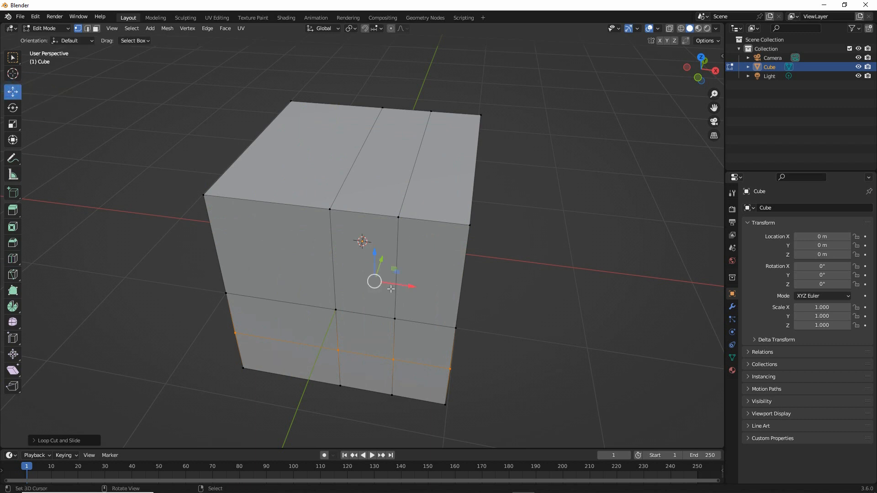
{"action": "middle_click_drag", "start_coordinate": [320, 247], "coordinate": [361, 256]}
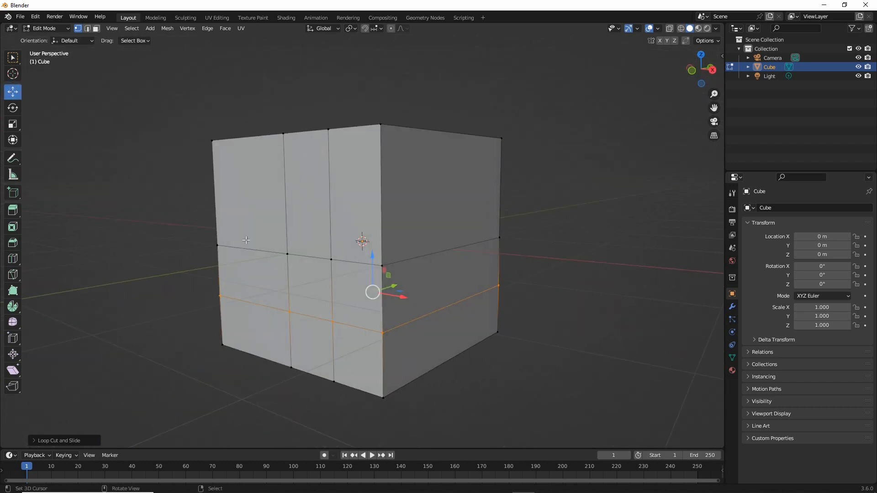
{"action": "left_click", "coordinate": [112, 29]}
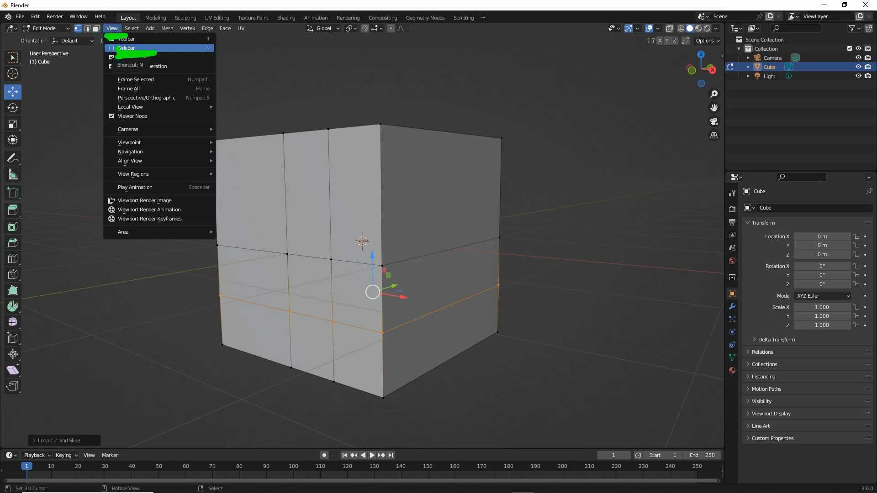
{"action": "left_click", "coordinate": [127, 48]}
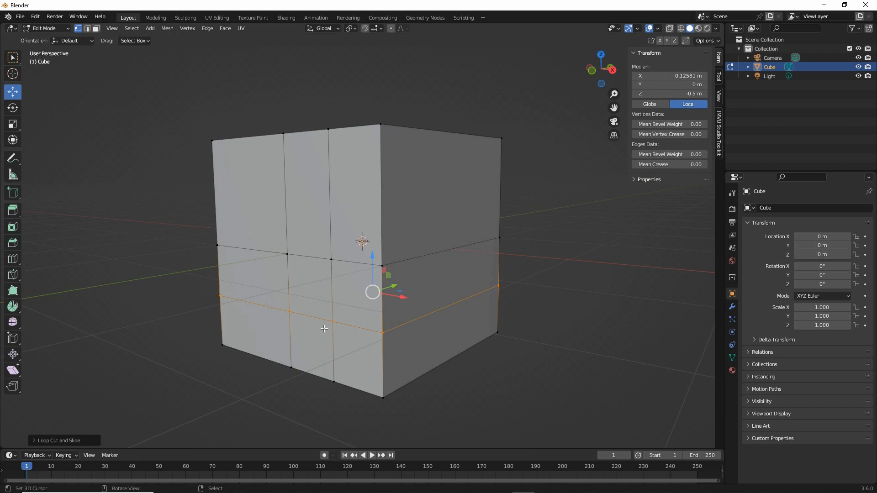
{"action": "mouse_move", "coordinate": [379, 329]}
{"action": "left_mouse_down"}
{"action": "mouse_move", "coordinate": [483, 288]}
{"action": "mouse_move", "coordinate": [364, 277]}
{"action": "mouse_move", "coordinate": [224, 310]}
{"action": "left_mouse_up"}
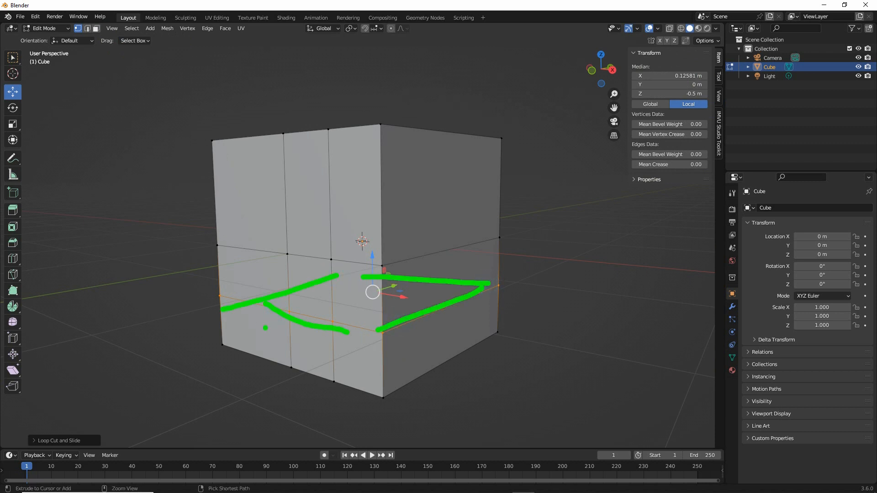
{"action": "key", "text": "Escape"}
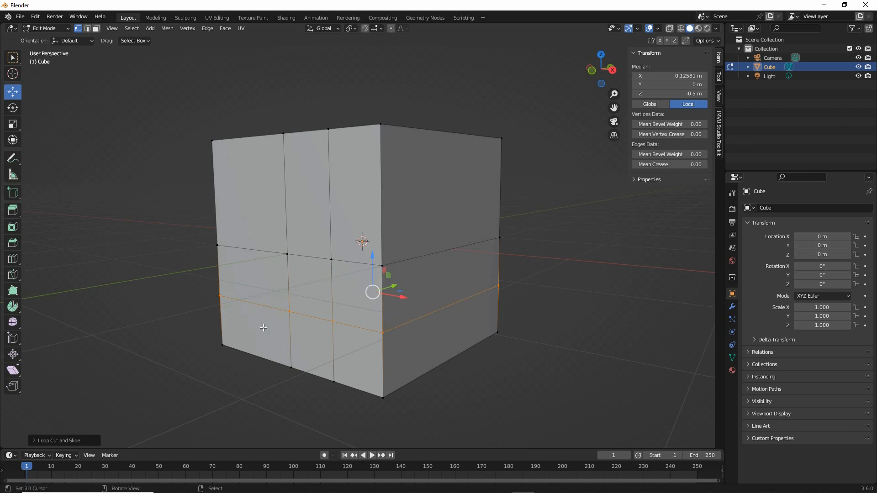
Step: Select the lower horizontal edge loop of the cube and set its median Z to -0.75 m
{"action": "right_click", "coordinate": [366, 330], "text": "alt"}
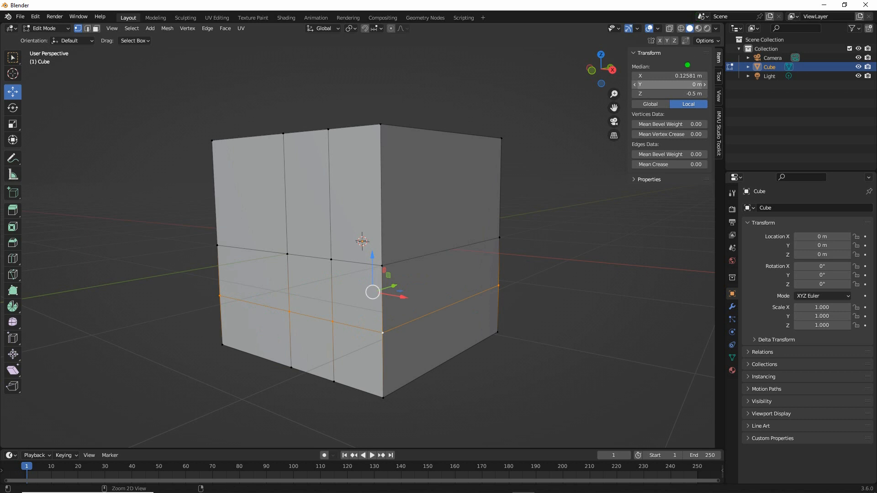
{"action": "left_click_drag", "start_coordinate": [661, 99], "coordinate": [708, 99]}
{"action": "left_click_drag", "start_coordinate": [629, 96], "coordinate": [627, 74]}
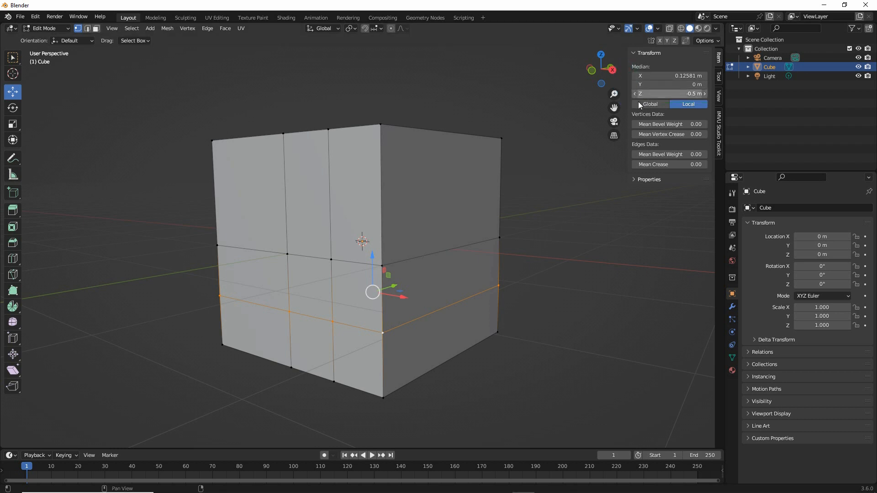
{"action": "left_click", "coordinate": [664, 94]}
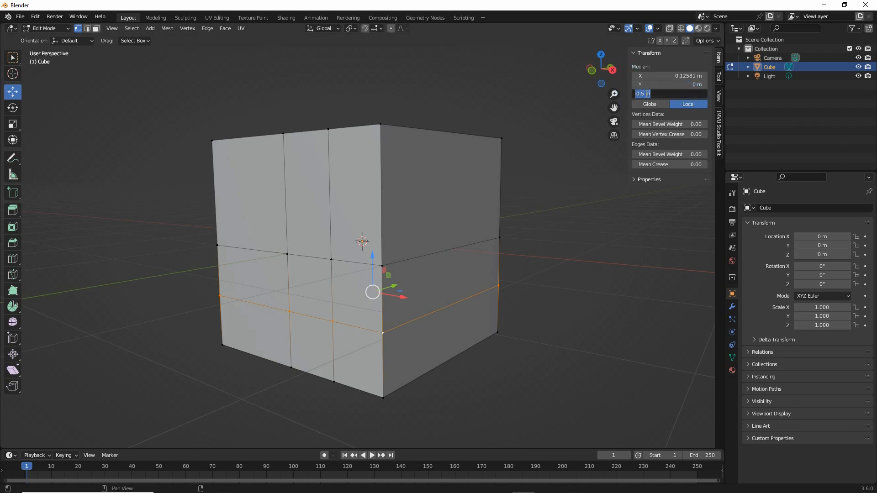
{"action": "left_click", "coordinate": [646, 93]}
{"action": "left_click_drag", "start_coordinate": [641, 93], "coordinate": [698, 94]}
{"action": "type", "text": "75"}
{"action": "key", "text": "Return"}
Step: Select the middle horizontal edge loop, move it up near the cube's top, and set its median Z to 0.75 m
{"action": "left_click", "coordinate": [396, 257], "text": "alt"}
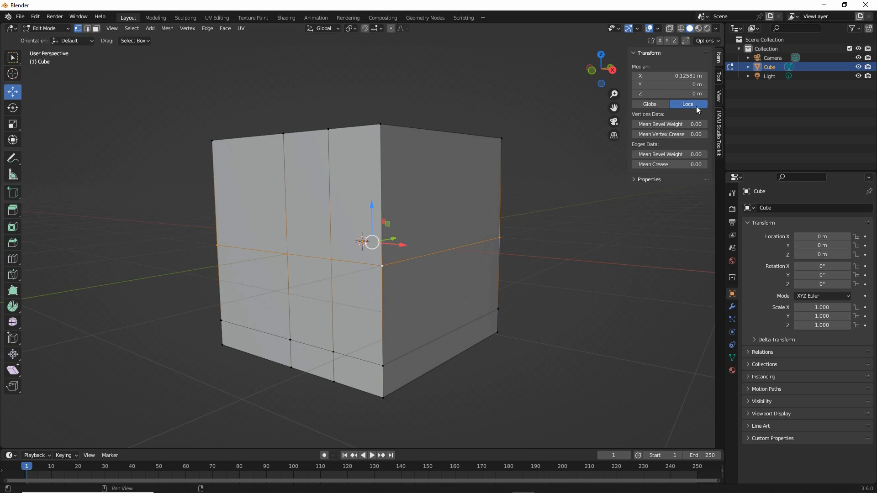
{"action": "left_click_drag", "start_coordinate": [371, 204], "coordinate": [376, 124]}
{"action": "left_click", "coordinate": [683, 93]}
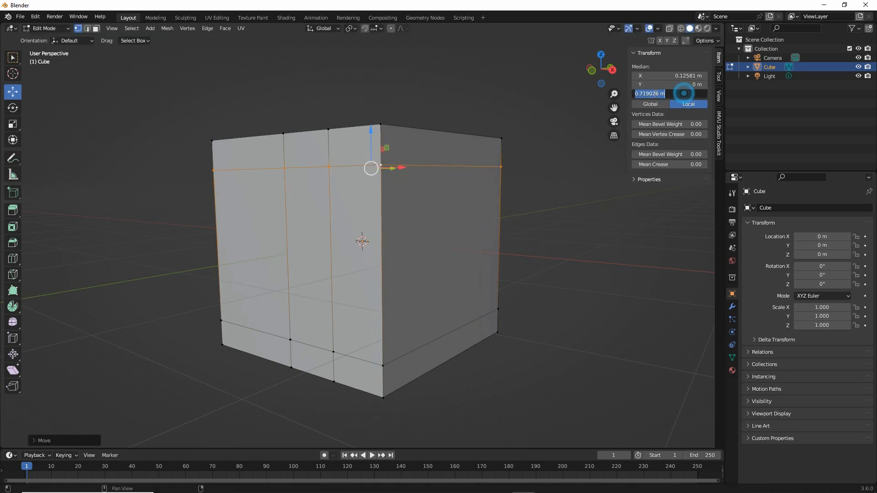
{"action": "left_click_drag", "start_coordinate": [639, 93], "coordinate": [666, 93]}
{"action": "type", "text": "75"}
{"action": "key", "text": "Return"}
Step: Select the vertical edge loop nearest the cube's positive X side and set its median X to 0.75 m
{"action": "middle_click_drag", "start_coordinate": [361, 196], "coordinate": [369, 238]}
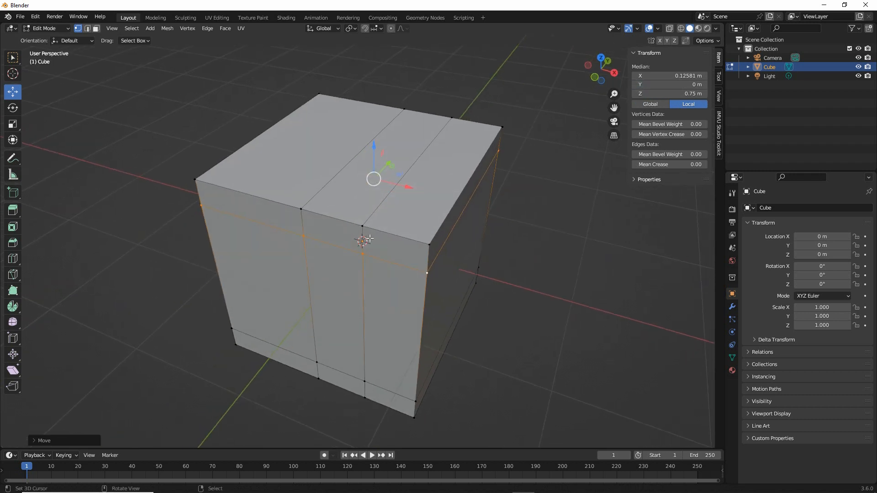
{"action": "left_click", "coordinate": [363, 238], "text": "alt"}
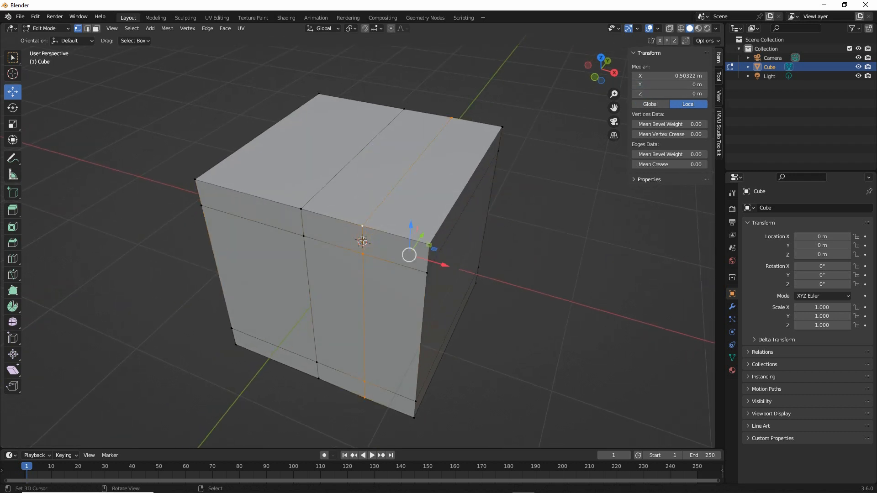
{"action": "double_click", "coordinate": [684, 75]}
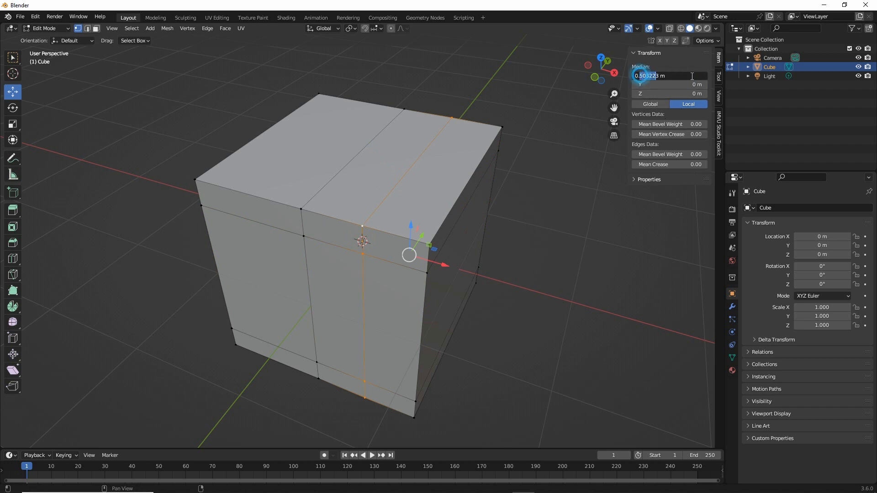
{"action": "left_click_drag", "start_coordinate": [640, 76], "coordinate": [718, 77]}
{"action": "key", "text": "BackSpace"}
{"action": "key", "text": "Return"}
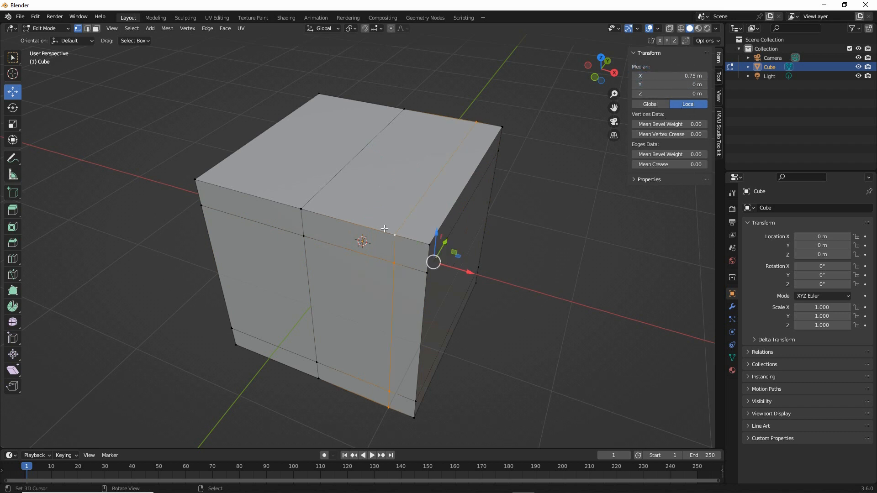
Step: Select the central vertical edge loop, move it toward the negative X side, and set its median X to -0.75 m
{"action": "left_click", "coordinate": [307, 224], "text": "alt"}
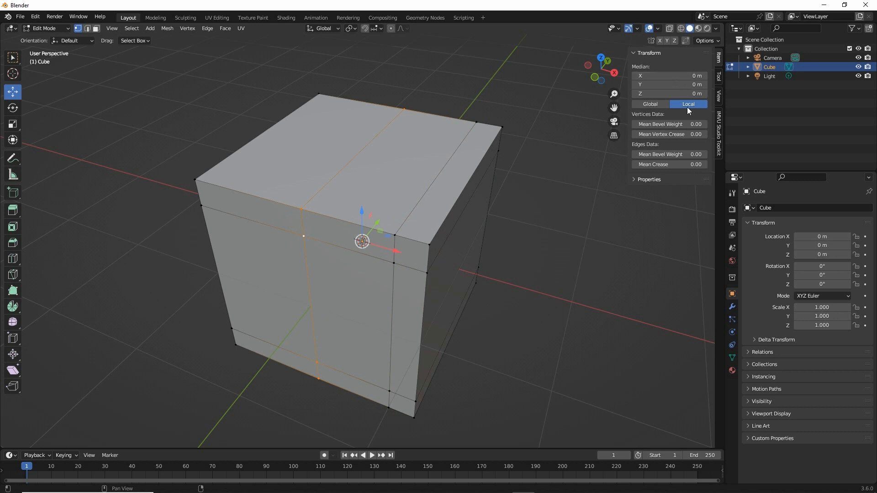
{"action": "left_click_drag", "start_coordinate": [396, 253], "coordinate": [337, 236]}
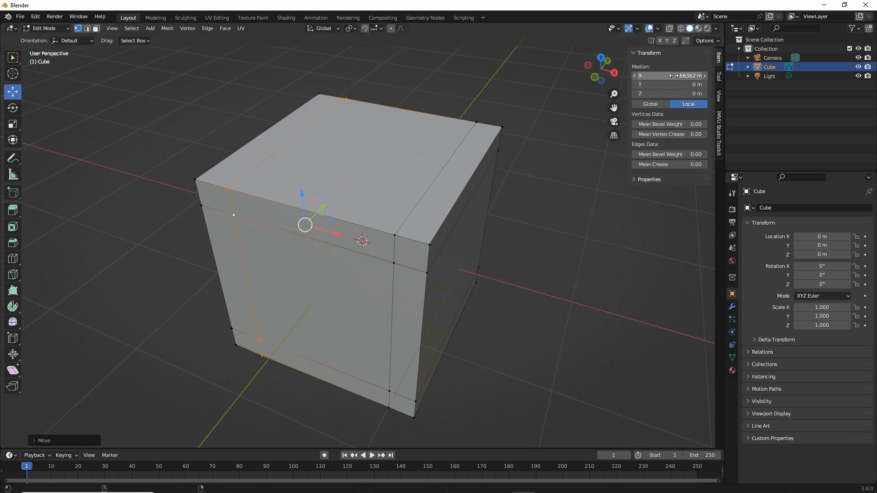
{"action": "double_click", "coordinate": [670, 75]}
{"action": "type", "text": "-0.75"}
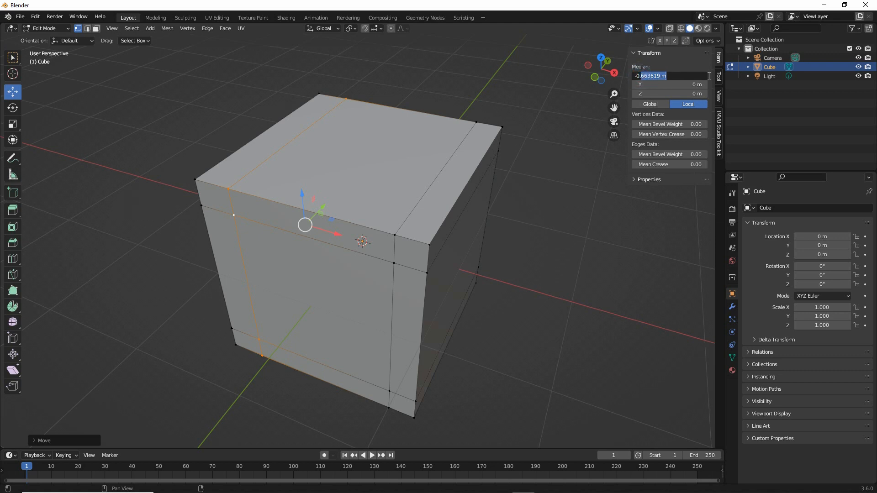
{"action": "key", "text": "Return"}
Step: Add a loop cut perpendicular to the Y axis and slide it close to the cube's negative Y side
{"action": "middle_click_drag", "start_coordinate": [347, 221], "coordinate": [479, 221]}
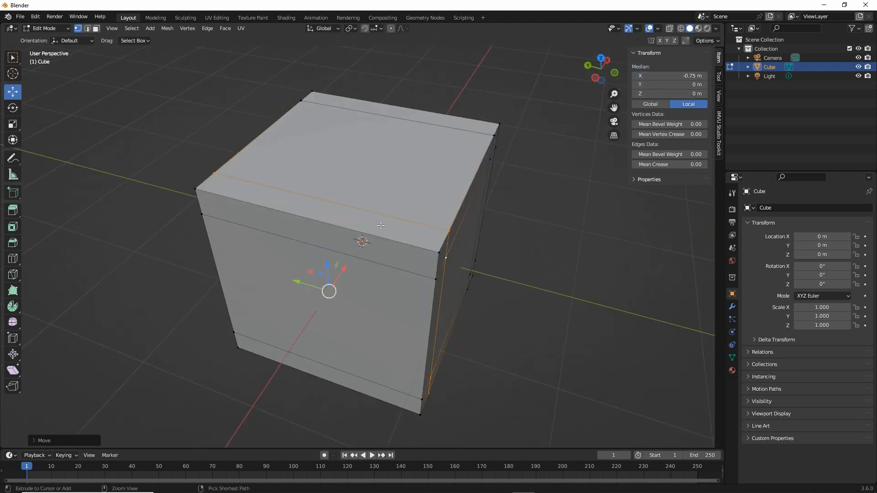
{"action": "key", "text": "ctrl+r"}
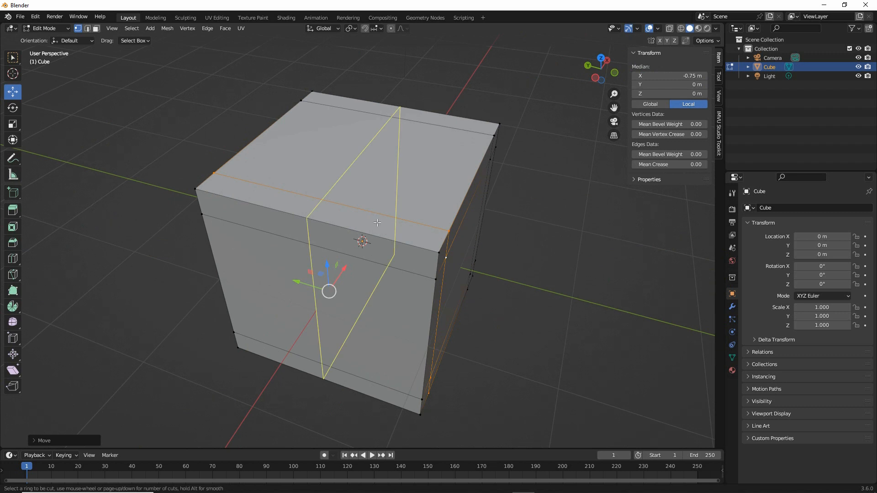
{"action": "left_click", "coordinate": [399, 228]}
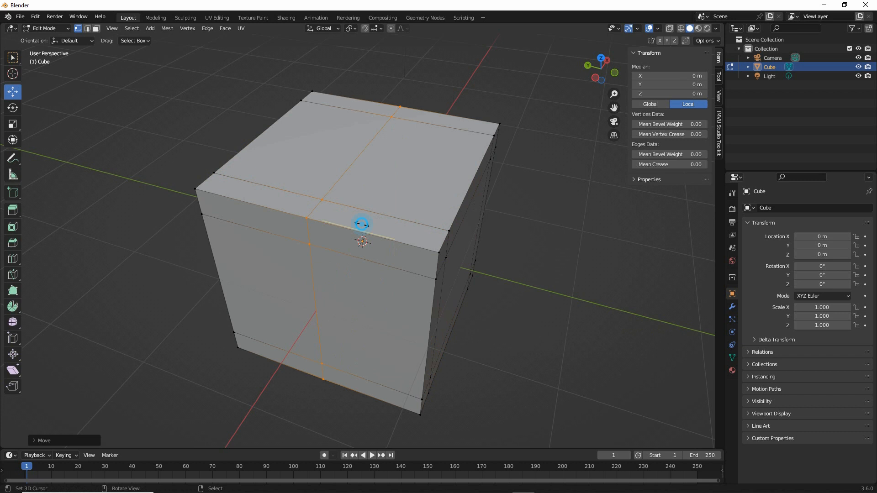
{"action": "left_click", "coordinate": [443, 243]}
Step: Add another loop cut perpendicular to the Y axis near the cube's positive Y side and set its median Y to 0.75 m
{"action": "key", "text": "ctrl+r"}
{"action": "left_click", "coordinate": [323, 229]}
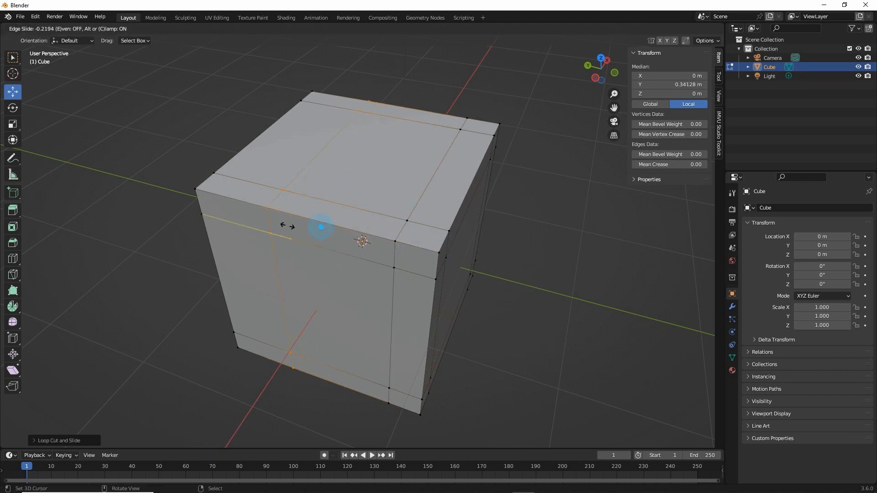
{"action": "left_click", "coordinate": [255, 222]}
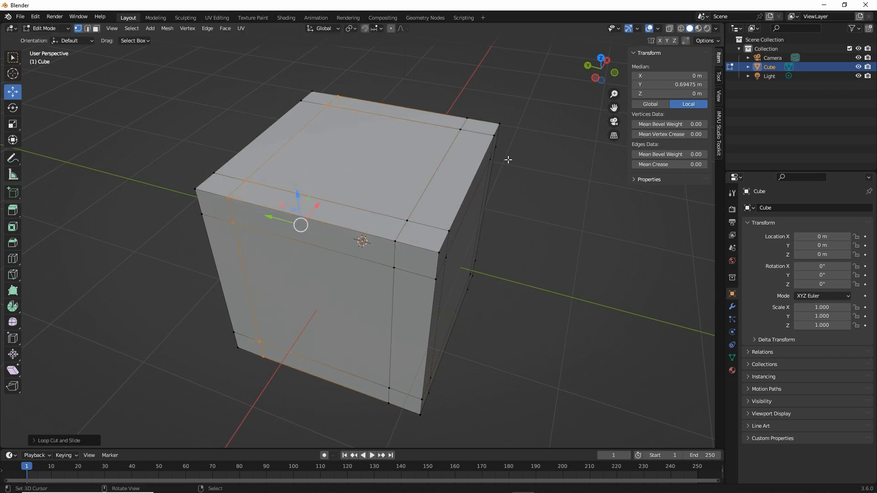
{"action": "left_click", "coordinate": [680, 83]}
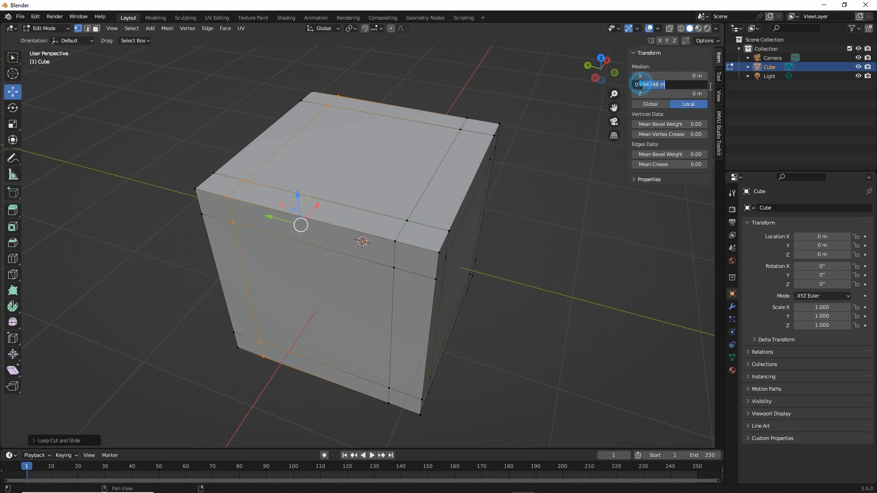
{"action": "type", "text": "0.75"}
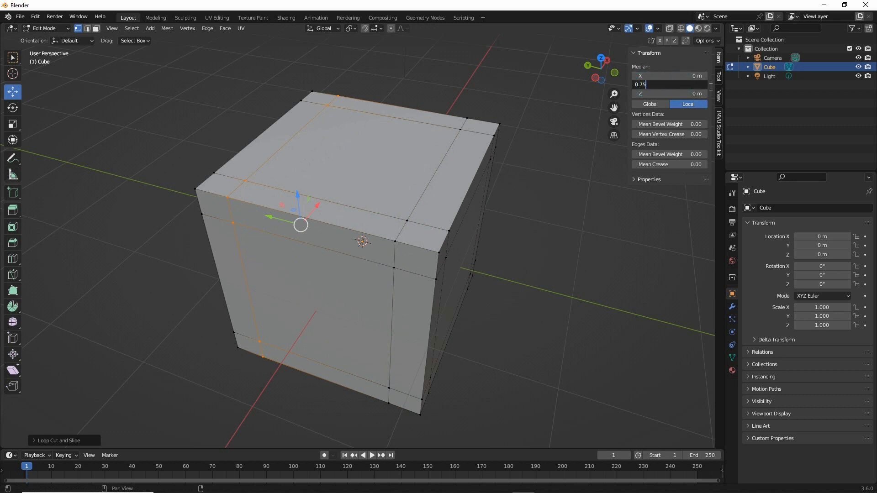
{"action": "key", "text": "Return"}
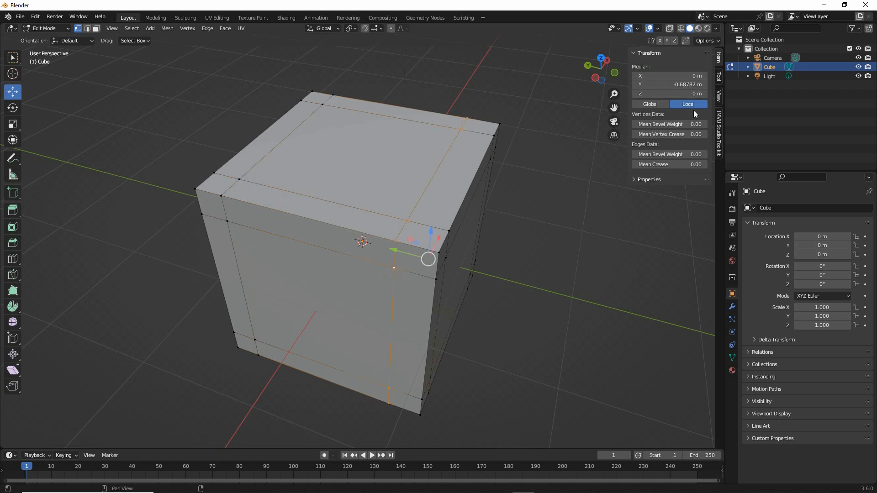
Step: Select the edge loop near the cube's negative Y side and set its median Y to -0.75 m
{"action": "left_click", "coordinate": [651, 86]}
{"action": "type", "text": "-0.75"}
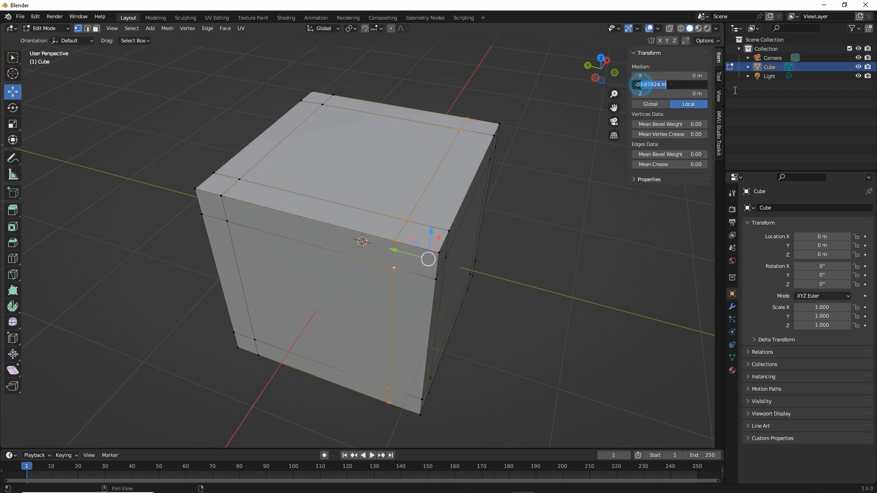
{"action": "key", "text": "Return"}
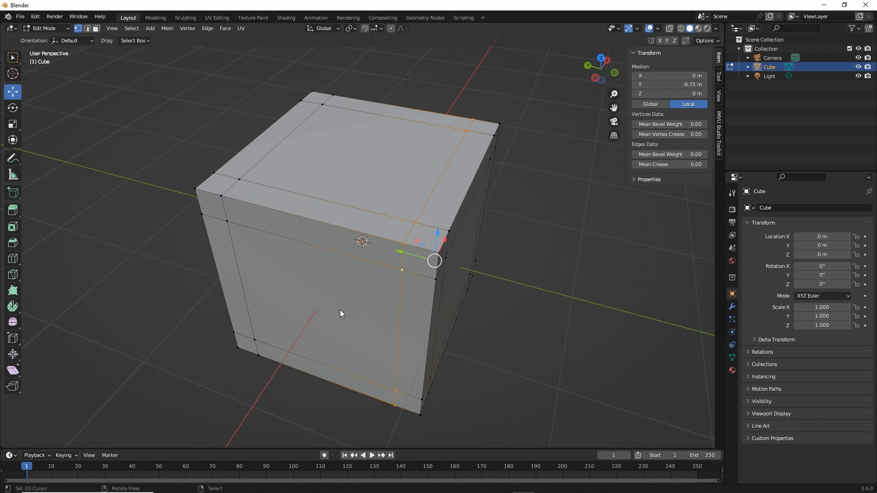
{"action": "middle_click_drag", "start_coordinate": [340, 309], "coordinate": [442, 296]}
{"action": "key", "text": "ctrl+2"}
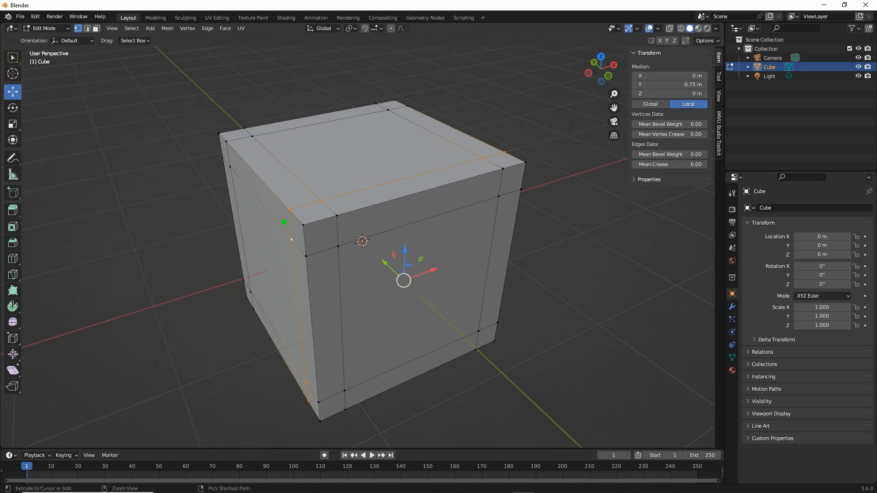
{"action": "mouse_move", "coordinate": [303, 220]}
{"action": "left_mouse_down"}
{"action": "mouse_move", "coordinate": [323, 230]}
{"action": "mouse_move", "coordinate": [317, 225]}
{"action": "left_mouse_up"}
{"action": "left_click_drag", "start_coordinate": [514, 158], "coordinate": [495, 185]}
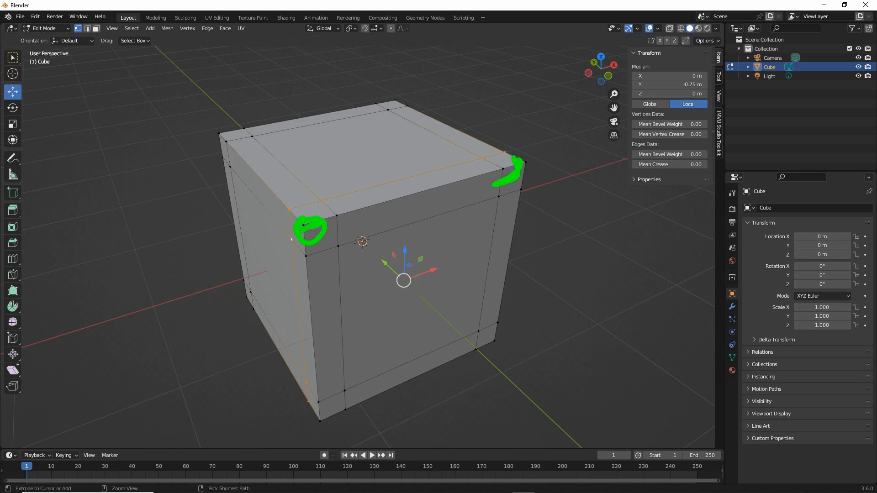
{"action": "left_click_drag", "start_coordinate": [456, 118], "coordinate": [475, 136]}
{"action": "left_click_drag", "start_coordinate": [382, 99], "coordinate": [402, 109]}
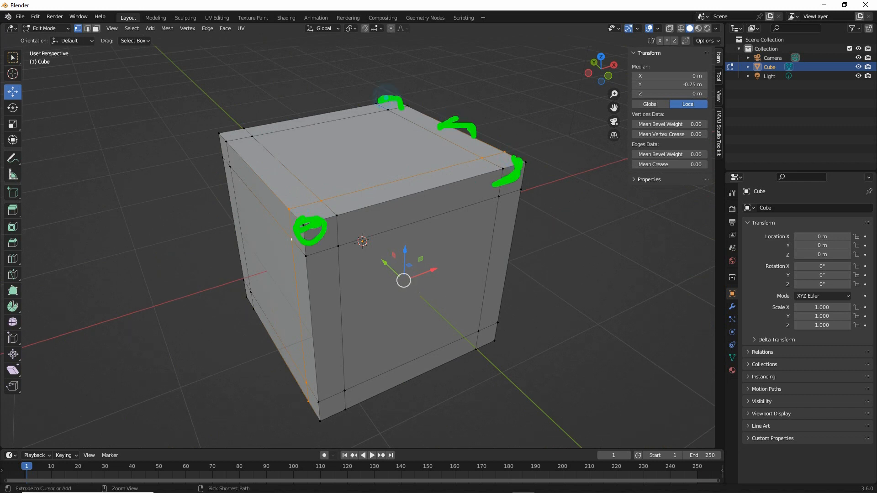
{"action": "left_click_drag", "start_coordinate": [228, 128], "coordinate": [238, 134]}
{"action": "mouse_move", "coordinate": [338, 247]}
{"action": "left_mouse_down"}
{"action": "mouse_move", "coordinate": [345, 391]}
{"action": "mouse_move", "coordinate": [475, 337]}
{"action": "mouse_move", "coordinate": [491, 211]}
{"action": "mouse_move", "coordinate": [341, 240]}
{"action": "left_mouse_up"}
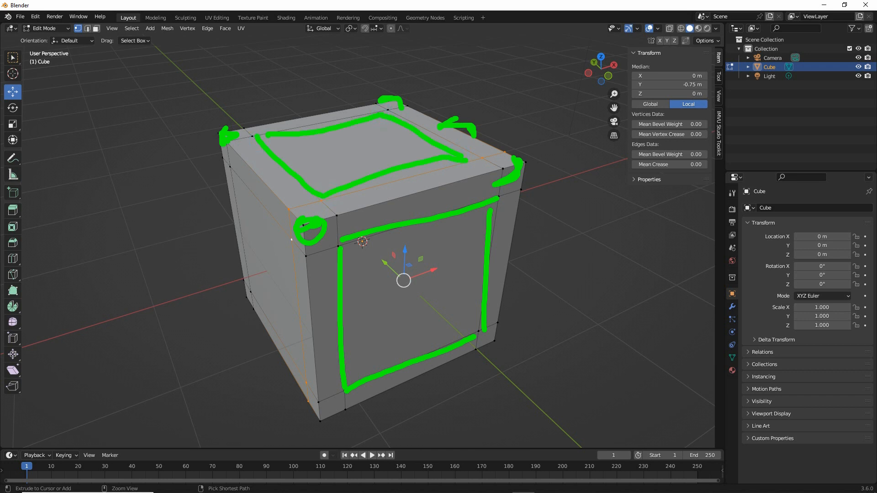
{"action": "mouse_move", "coordinate": [231, 168]}
{"action": "left_mouse_down"}
{"action": "mouse_move", "coordinate": [242, 291]}
{"action": "mouse_move", "coordinate": [318, 384]}
{"action": "mouse_move", "coordinate": [304, 246]}
{"action": "left_mouse_up"}
{"action": "left_click_drag", "start_coordinate": [222, 180], "coordinate": [294, 226]}
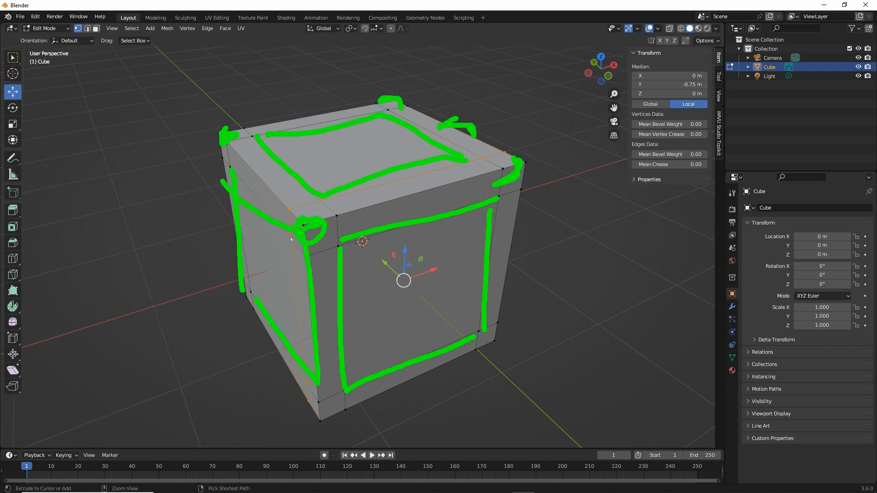
{"action": "key", "text": "Escape"}
Step: Add two evenly spaced, unshifted loop cuts perpendicular to the X axis between the cube's border loops
{"action": "middle_click_drag", "start_coordinate": [481, 267], "coordinate": [461, 270]}
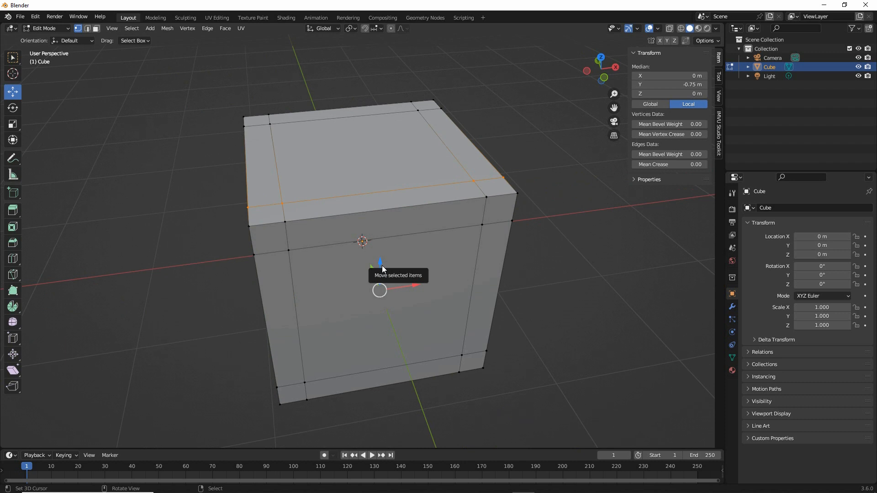
{"action": "key", "text": "ctrl+r"}
{"action": "scroll", "coordinate": [382, 210], "scroll_direction": "up", "scroll_amount": 1}
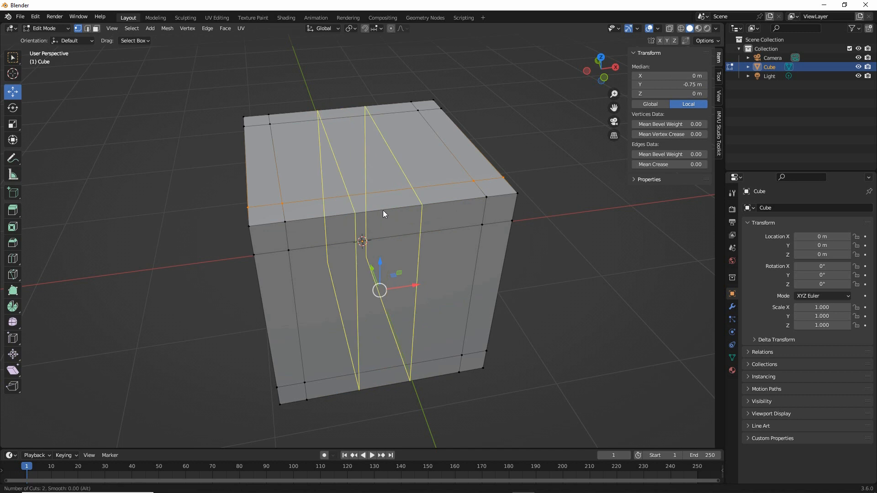
{"action": "left_click", "coordinate": [383, 213]}
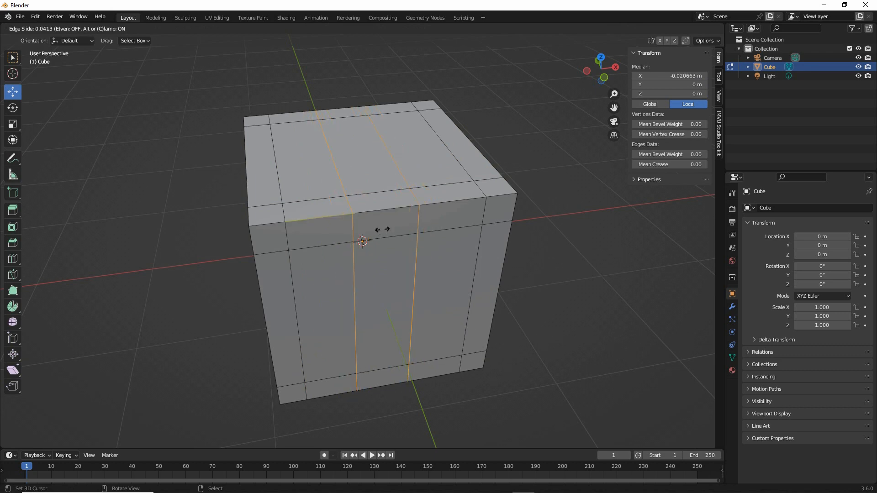
{"action": "left_click", "coordinate": [383, 229]}
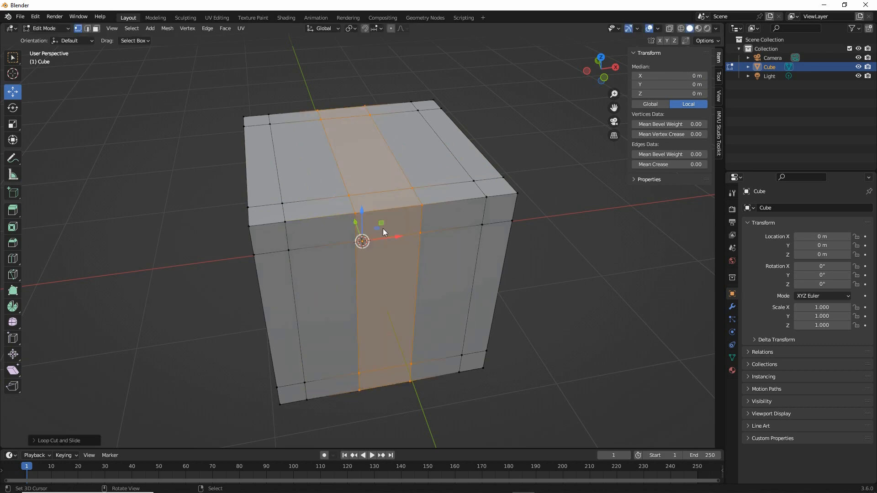
Step: Add two evenly spaced, unshifted loop cuts perpendicular to the Y axis between the cube's border loops
{"action": "middle_click_drag", "start_coordinate": [267, 273], "coordinate": [379, 273]}
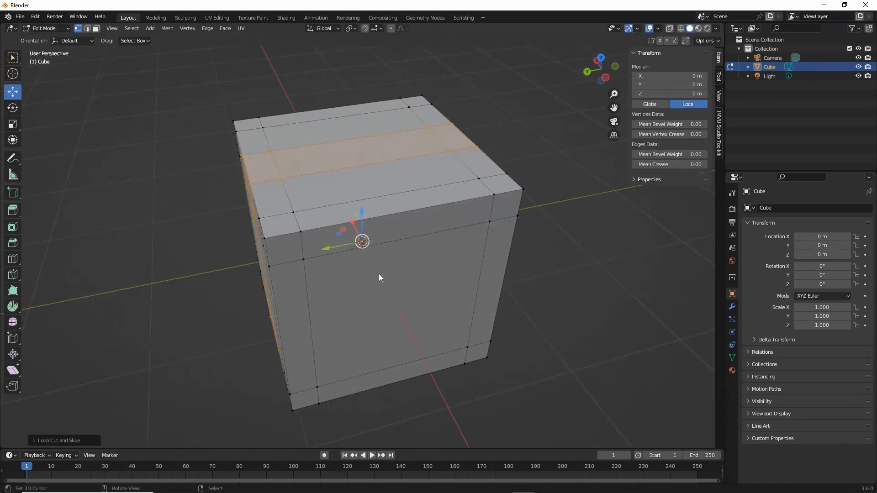
{"action": "key", "text": "ctrl+r"}
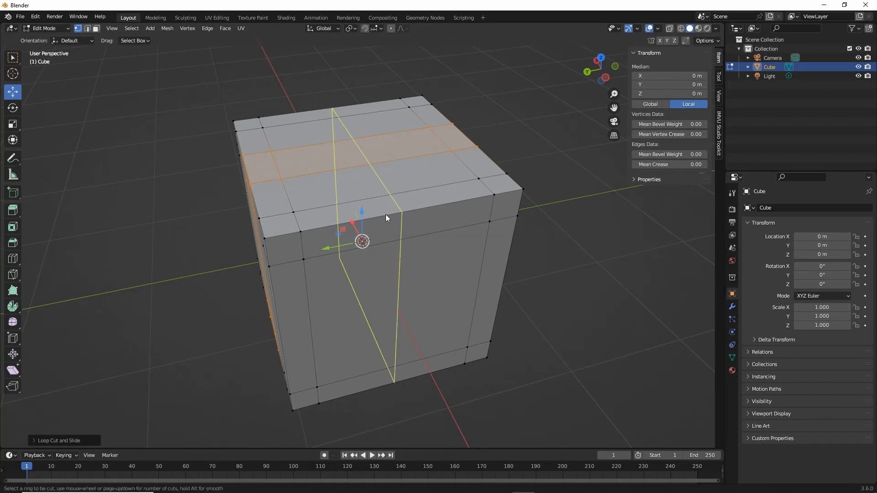
{"action": "scroll", "coordinate": [385, 218], "scroll_direction": "up", "scroll_amount": 1}
{"action": "left_click", "coordinate": [386, 214]}
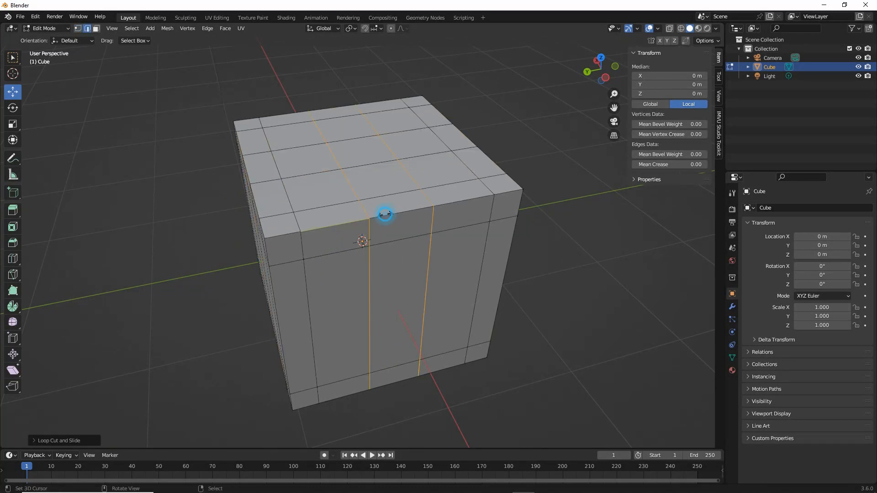
{"action": "left_click", "coordinate": [386, 215]}
Step: Start a horizontal loop cut around the cube between the upper and lower border loops
{"action": "middle_click_drag", "start_coordinate": [335, 261], "coordinate": [359, 258]}
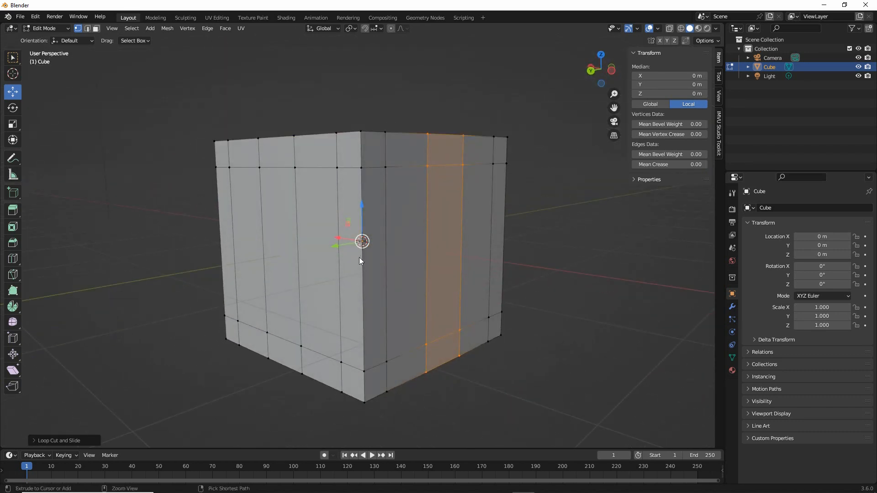
{"action": "key", "text": "ctrl+r"}
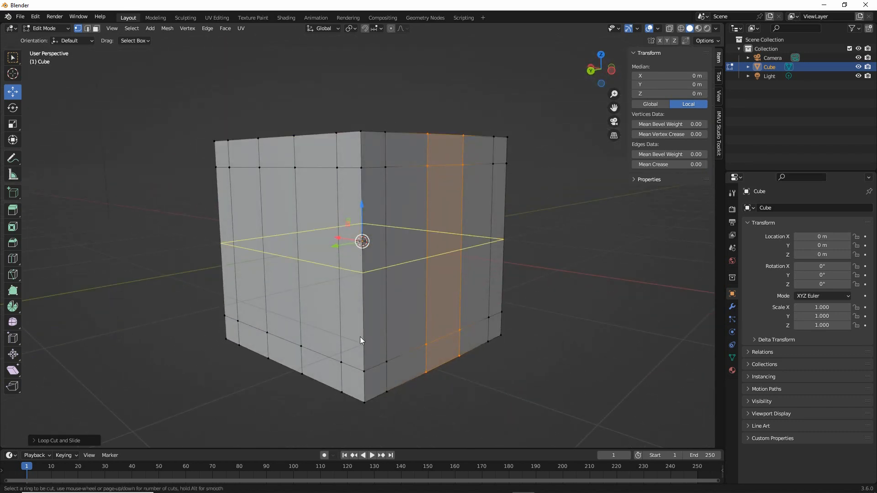
{"action": "left_click_drag", "start_coordinate": [364, 195], "coordinate": [361, 315]}
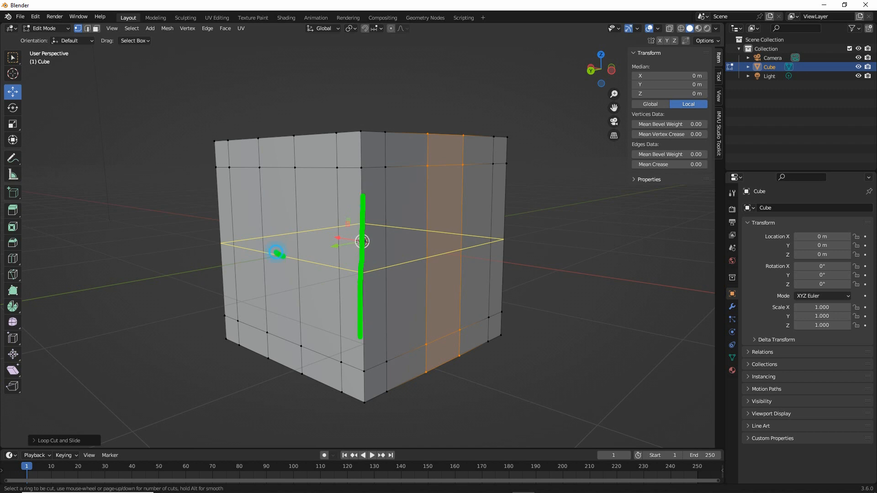
{"action": "mouse_move", "coordinate": [276, 252]}
{"action": "left_mouse_down"}
{"action": "mouse_move", "coordinate": [355, 271]}
{"action": "mouse_move", "coordinate": [467, 247]}
{"action": "left_mouse_up"}
{"action": "left_click_drag", "start_coordinate": [375, 227], "coordinate": [467, 237]}
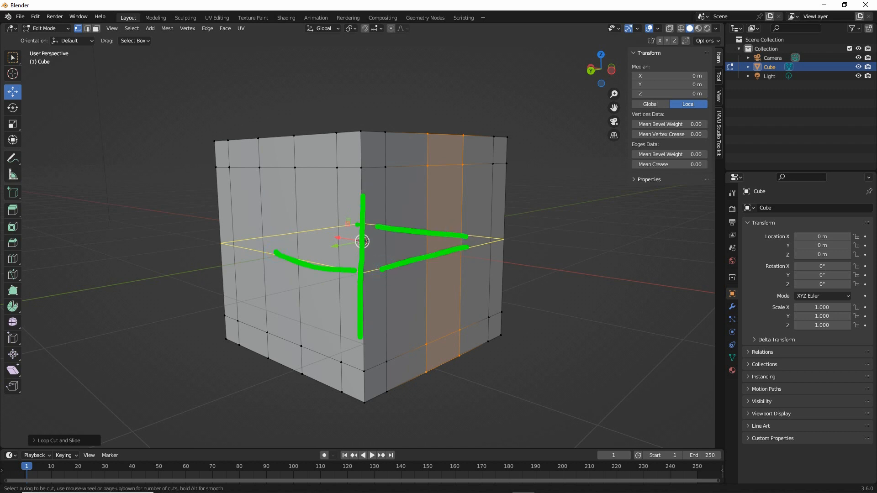
{"action": "left_click_drag", "start_coordinate": [246, 243], "coordinate": [340, 224]}
{"action": "key", "text": "Escape"}
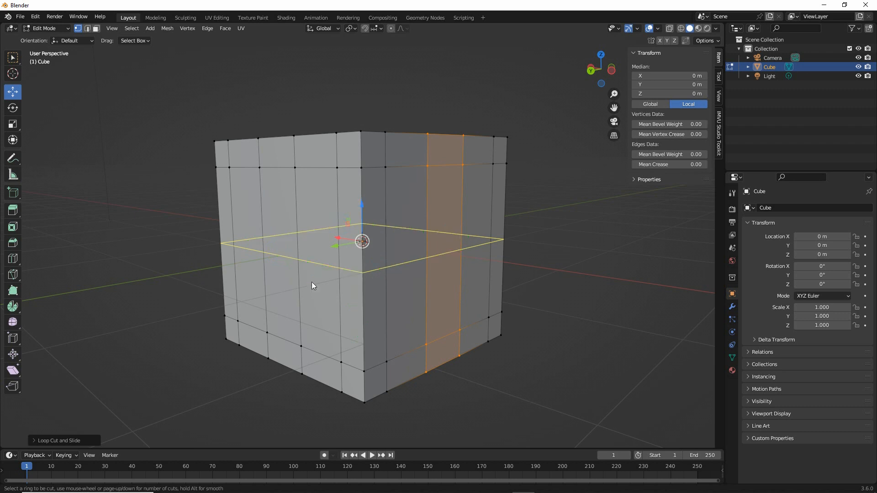
Step: Set the horizontal loop cut to two cuts and place them evenly spaced and unshifted around the cube
{"action": "scroll", "coordinate": [364, 269], "scroll_direction": "up", "scroll_amount": 1}
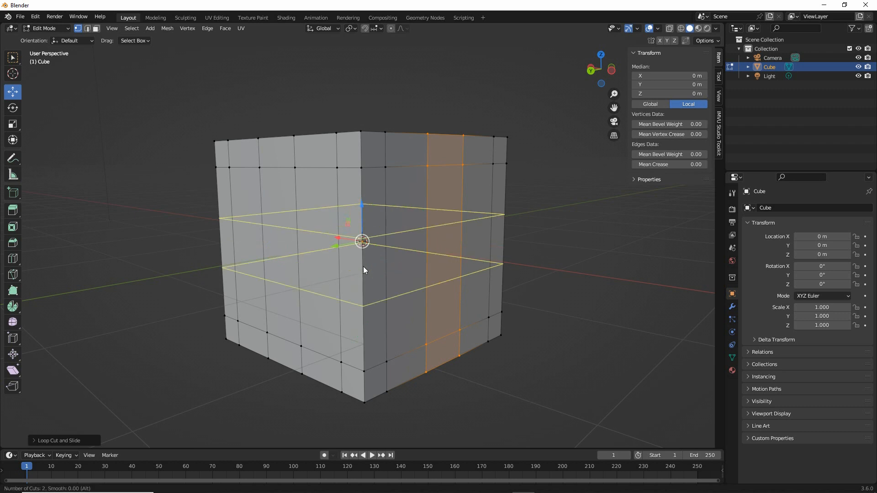
{"action": "left_click", "coordinate": [363, 267]}
{"action": "left_click", "coordinate": [352, 277]}
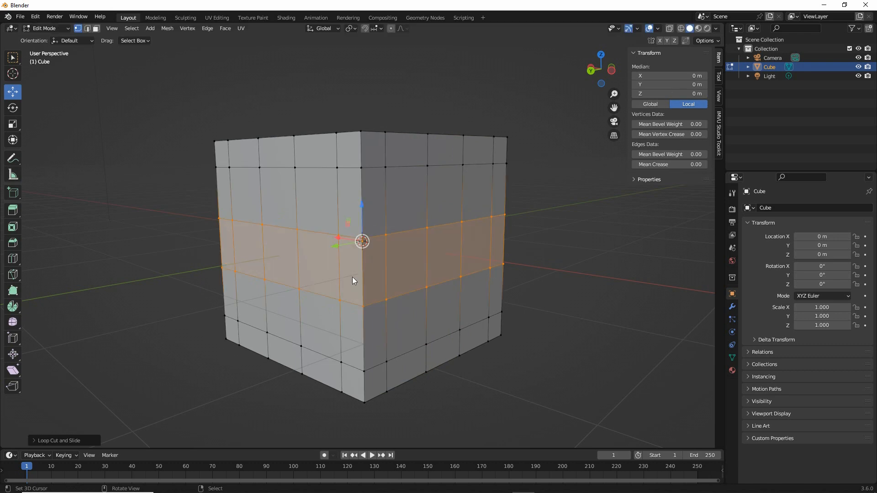
{"action": "middle_click_drag", "start_coordinate": [353, 278], "coordinate": [363, 258]}
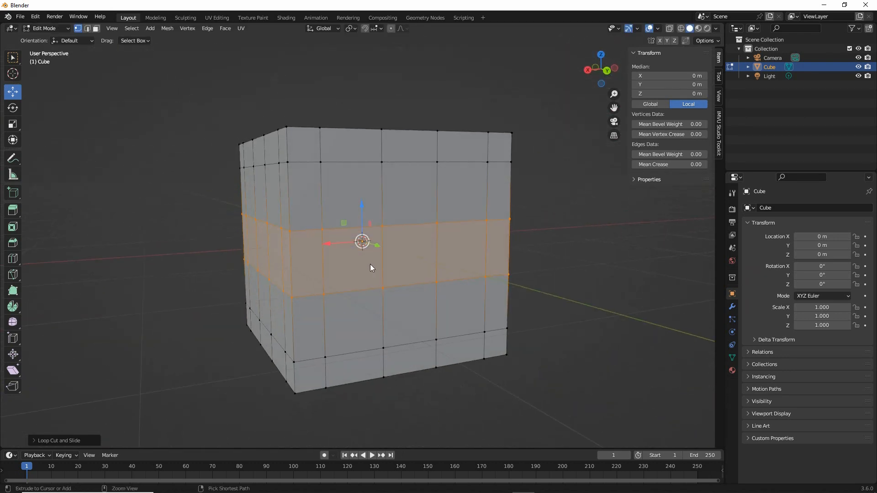
{"action": "mouse_move", "coordinate": [348, 181]}
{"action": "left_mouse_down"}
{"action": "mouse_move", "coordinate": [363, 186]}
{"action": "mouse_move", "coordinate": [349, 195]}
{"action": "mouse_move", "coordinate": [408, 198]}
{"action": "left_mouse_up"}
{"action": "mouse_move", "coordinate": [444, 187]}
{"action": "left_mouse_down"}
{"action": "mouse_move", "coordinate": [446, 196]}
{"action": "mouse_move", "coordinate": [459, 191]}
{"action": "left_mouse_up"}
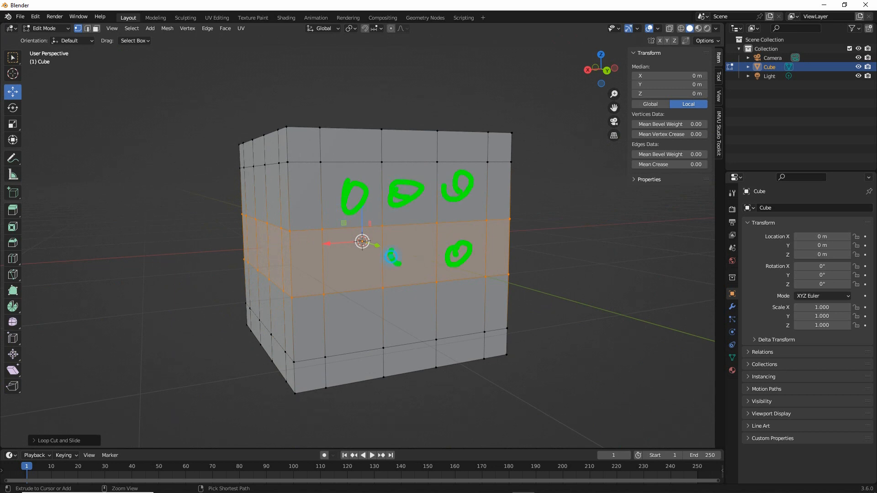
{"action": "left_click_drag", "start_coordinate": [391, 257], "coordinate": [423, 254]}
{"action": "left_click_drag", "start_coordinate": [359, 247], "coordinate": [359, 249]}
{"action": "mouse_move", "coordinate": [353, 310]}
{"action": "left_mouse_down"}
{"action": "mouse_move", "coordinate": [345, 353]}
{"action": "mouse_move", "coordinate": [351, 326]}
{"action": "left_mouse_up"}
{"action": "left_click_drag", "start_coordinate": [423, 314], "coordinate": [401, 315]}
{"action": "left_click_drag", "start_coordinate": [453, 323], "coordinate": [451, 324]}
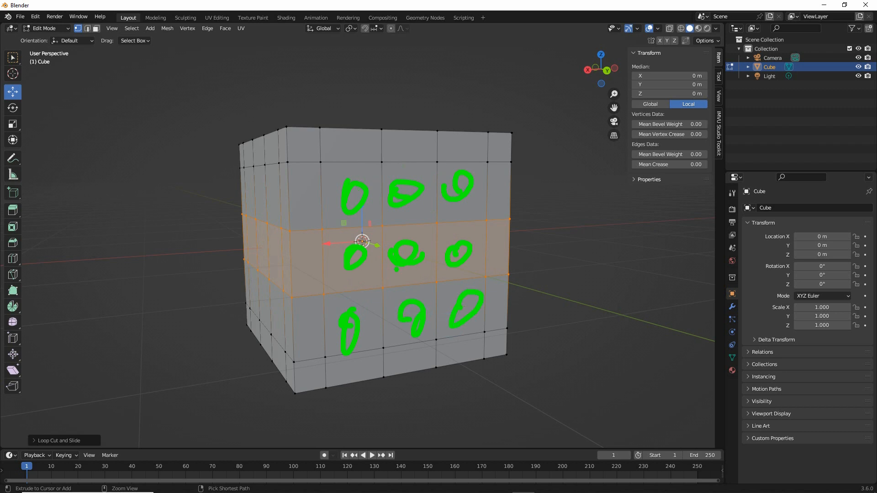
{"action": "left_click_drag", "start_coordinate": [339, 174], "coordinate": [464, 314]}
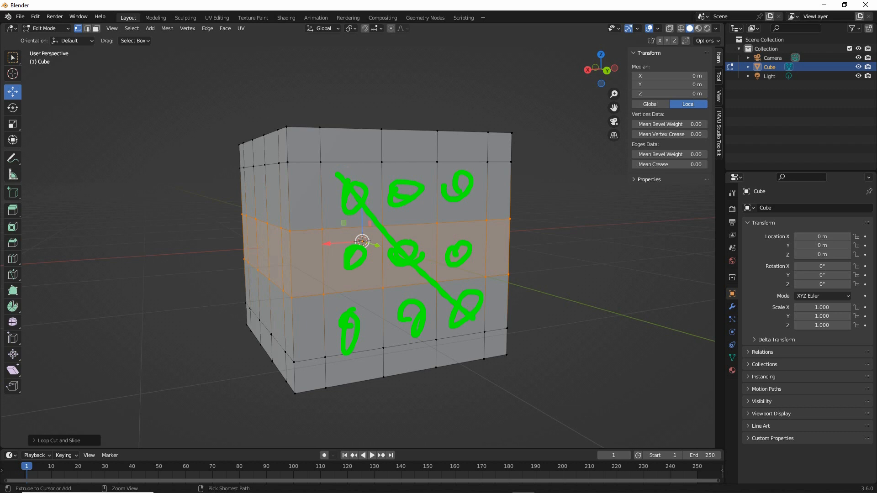
{"action": "left_click_drag", "start_coordinate": [413, 271], "coordinate": [401, 250]}
{"action": "left_click_drag", "start_coordinate": [467, 167], "coordinate": [341, 347]}
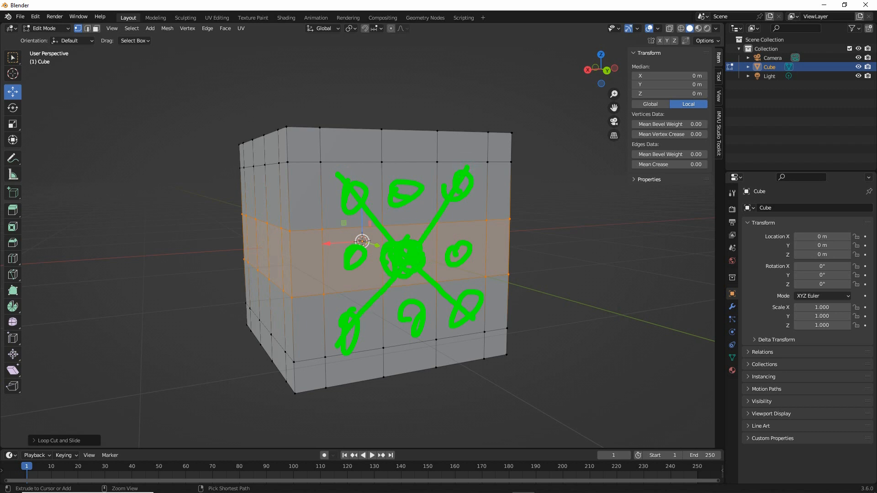
Step: Switch to face selection and select the upper grid face nearest positive X on the cube's positive Y side, inside the border
{"action": "mouse_move", "coordinate": [352, 263]}
{"action": "middle_mouse_down"}
{"action": "mouse_move", "coordinate": [347, 278]}
{"action": "mouse_move", "coordinate": [407, 292]}
{"action": "mouse_move", "coordinate": [356, 298]}
{"action": "mouse_move", "coordinate": [361, 270]}
{"action": "mouse_move", "coordinate": [400, 289]}
{"action": "middle_mouse_up"}
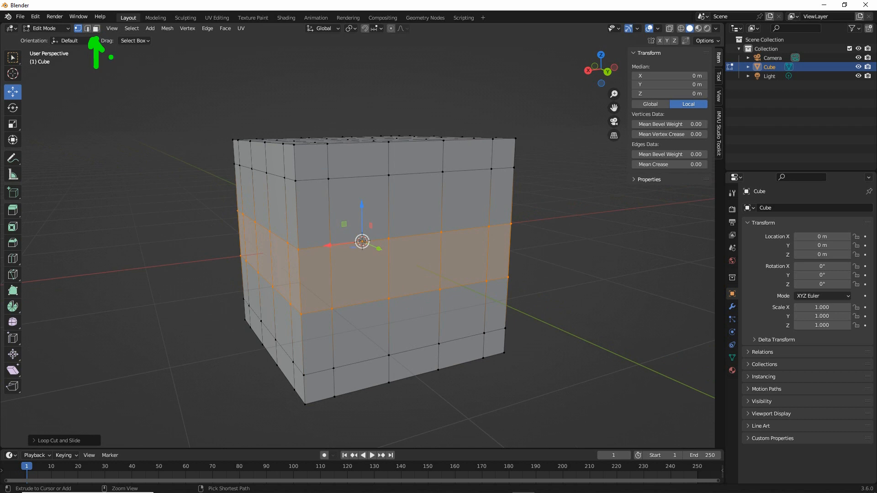
{"action": "left_click", "coordinate": [96, 29]}
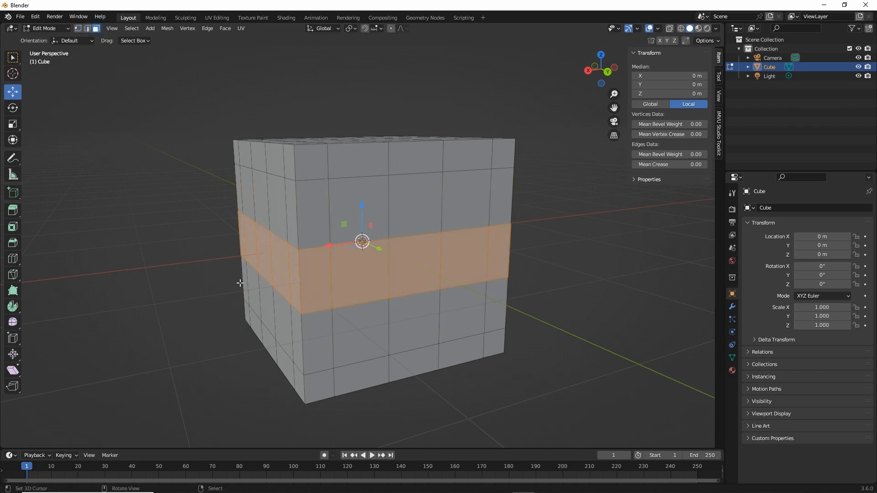
{"action": "left_click", "coordinate": [355, 215]}
{"action": "scroll", "coordinate": [397, 306], "scroll_direction": "up", "scroll_amount": 5}
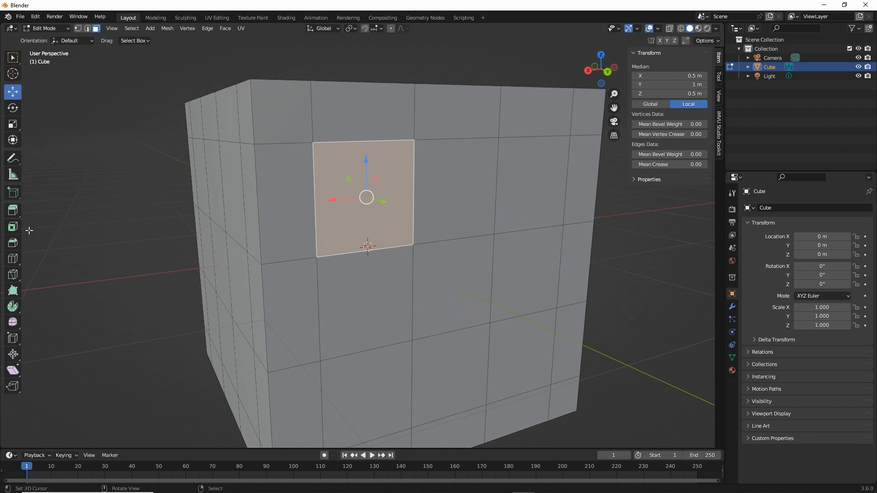
Step: Inset the selected upper grid face on the cube's positive Y side with a thickness of 0.05 m
{"action": "left_click_drag", "start_coordinate": [9, 217], "coordinate": [1, 209]}
{"action": "key", "text": "i"}
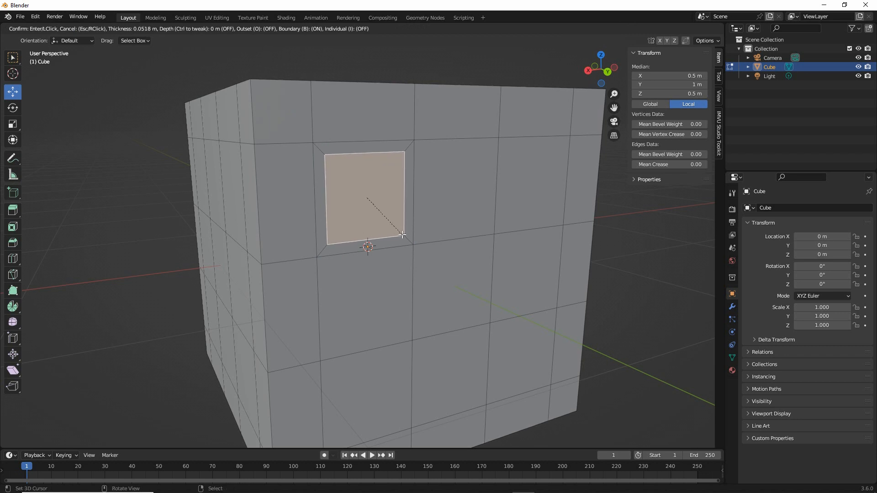
{"action": "key", "text": "ctrl"}
{"action": "left_click", "coordinate": [319, 149]}
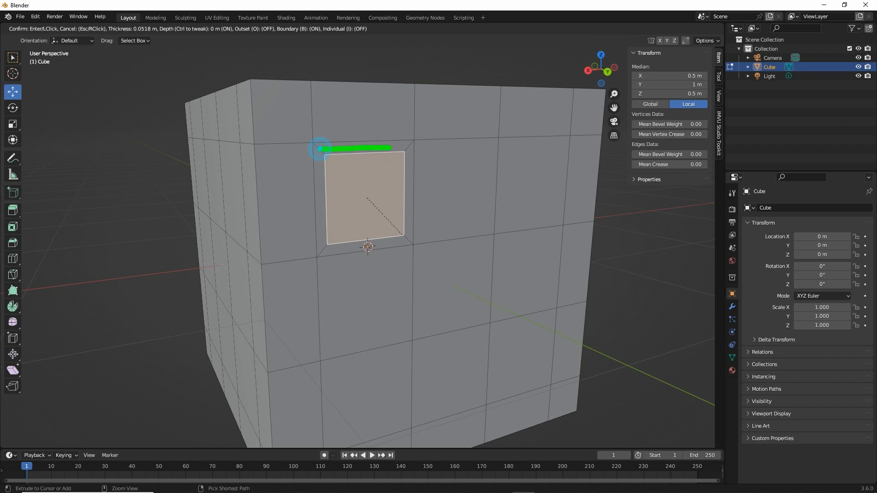
{"action": "mouse_move", "coordinate": [409, 148]}
{"action": "left_mouse_down"}
{"action": "mouse_move", "coordinate": [408, 234]}
{"action": "mouse_move", "coordinate": [322, 246]}
{"action": "mouse_move", "coordinate": [319, 151]}
{"action": "left_mouse_up"}
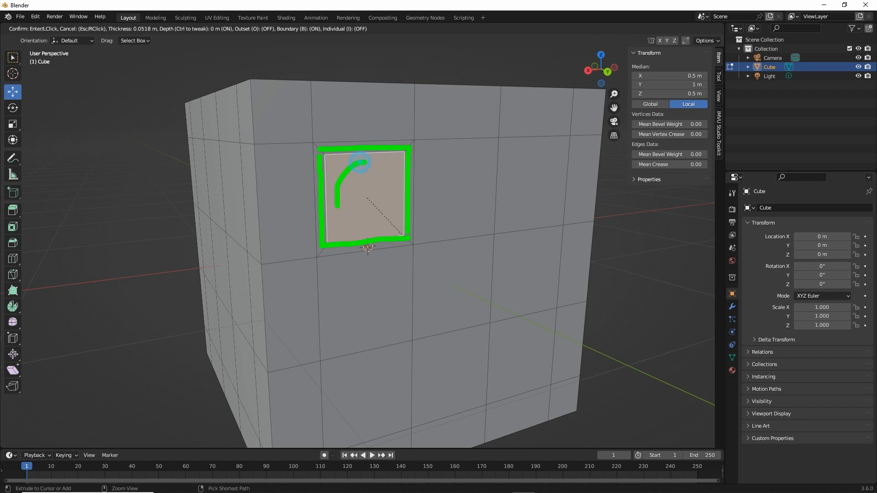
{"action": "mouse_move", "coordinate": [297, 117]}
{"action": "left_mouse_down"}
{"action": "mouse_move", "coordinate": [437, 116]}
{"action": "mouse_move", "coordinate": [442, 259]}
{"action": "mouse_move", "coordinate": [310, 276]}
{"action": "mouse_move", "coordinate": [298, 149]}
{"action": "left_mouse_up"}
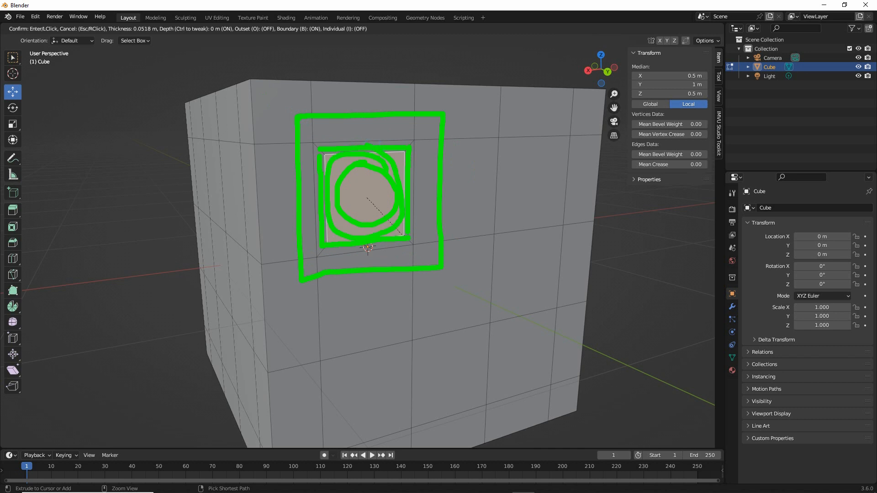
{"action": "key", "text": "Escape"}
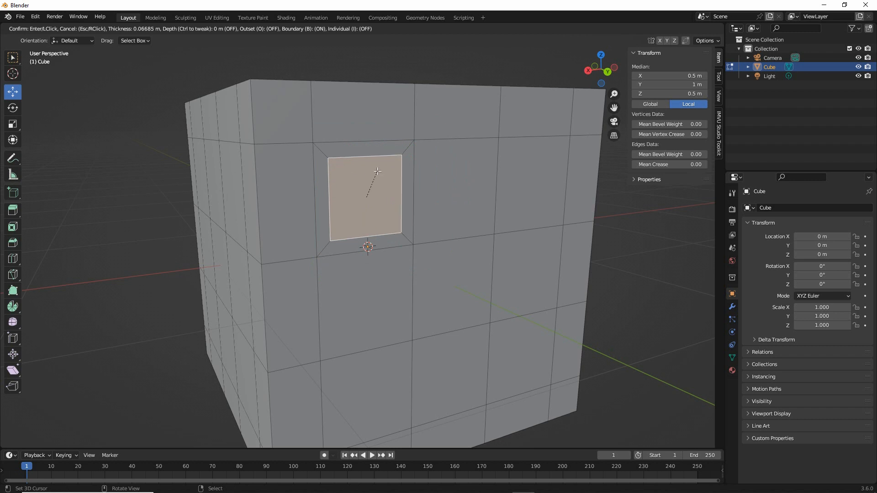
{"action": "type", "text": ".05"}
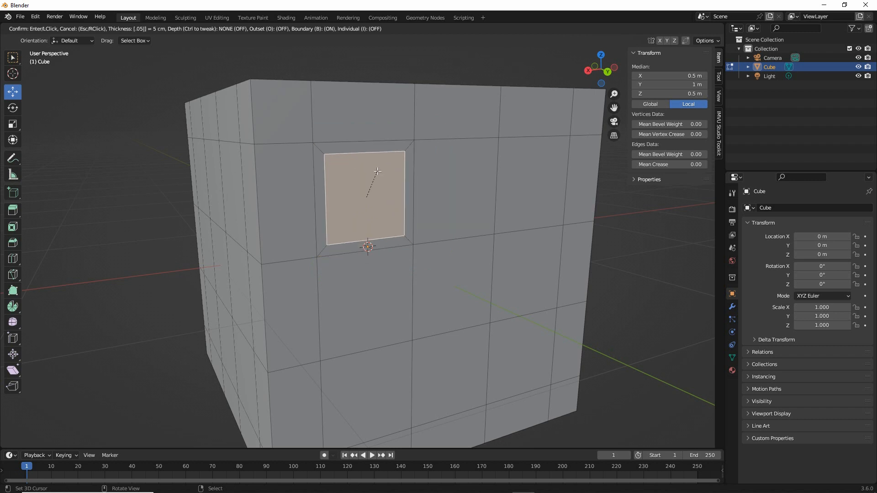
{"action": "key", "text": "Return"}
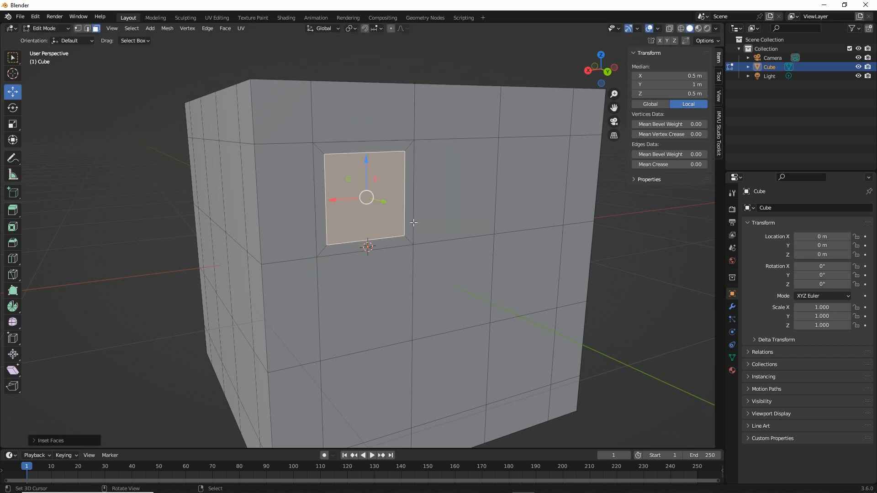
Step: Select the other eight grid faces on the positive Y side and inset them individually with a thickness of 0.05 m
{"action": "scroll", "coordinate": [439, 260], "scroll_direction": "up", "scroll_amount": 5}
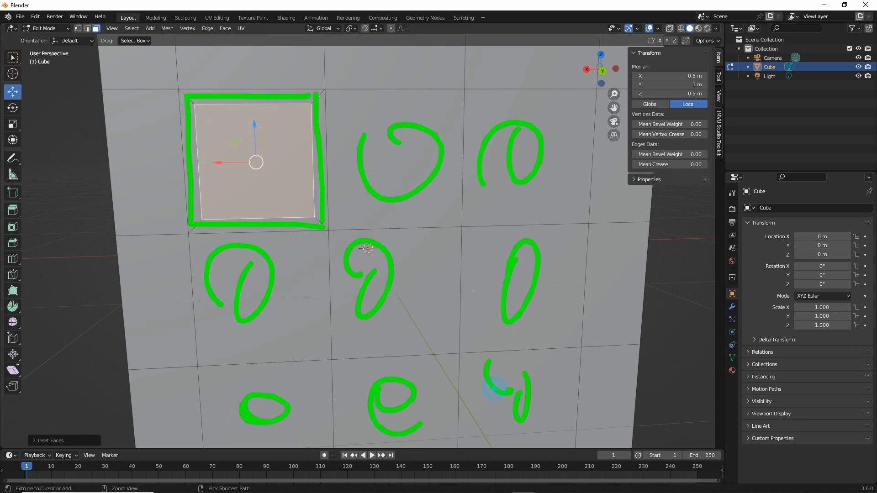
{"action": "key", "text": "Escape"}
{"action": "left_click", "coordinate": [402, 178]}
{"action": "left_click", "coordinate": [543, 160], "text": "shift"}
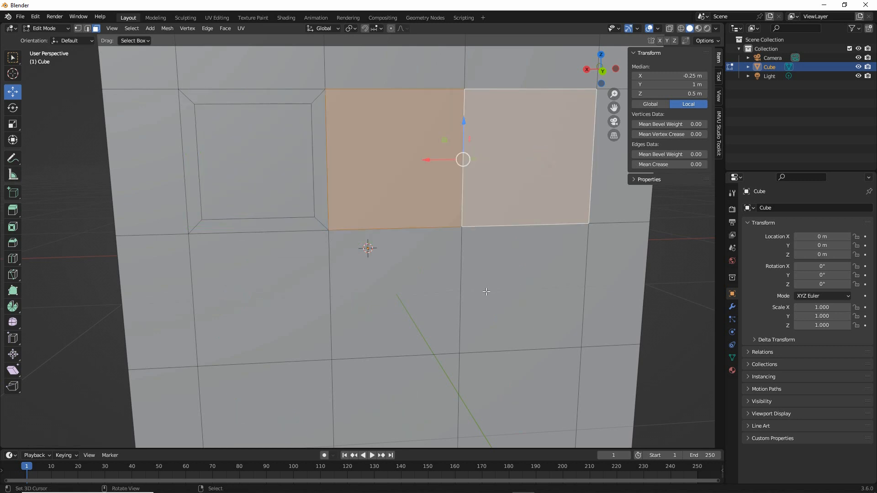
{"action": "mouse_move", "coordinate": [487, 292]}
{"action": "middle_mouse_down"}
{"action": "mouse_move", "coordinate": [495, 300]}
{"action": "mouse_move", "coordinate": [507, 288]}
{"action": "mouse_move", "coordinate": [489, 278]}
{"action": "middle_mouse_up"}
{"action": "left_click", "coordinate": [506, 282], "text": "shift"}
{"action": "left_click", "coordinate": [511, 378], "text": "shift"}
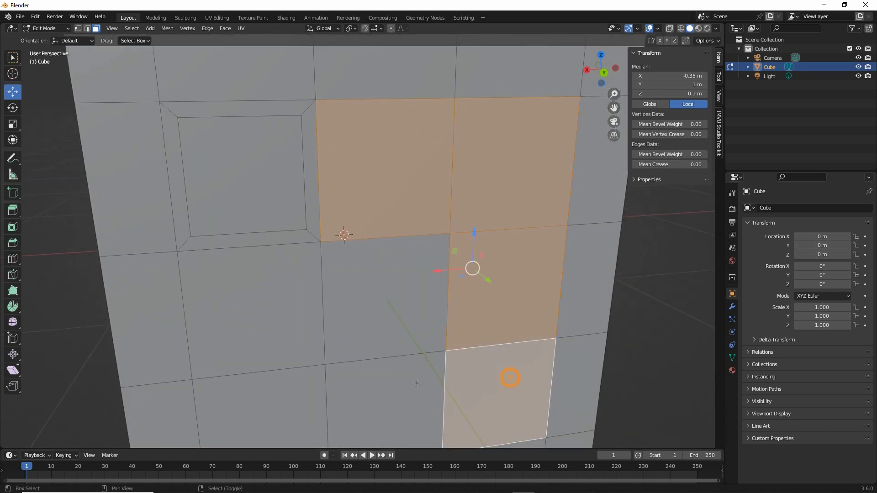
{"action": "left_click", "coordinate": [417, 383], "text": "shift"}
{"action": "left_click", "coordinate": [387, 295], "text": "shift"}
{"action": "left_click", "coordinate": [249, 301], "text": "shift"}
{"action": "left_click", "coordinate": [258, 402], "text": "shift"}
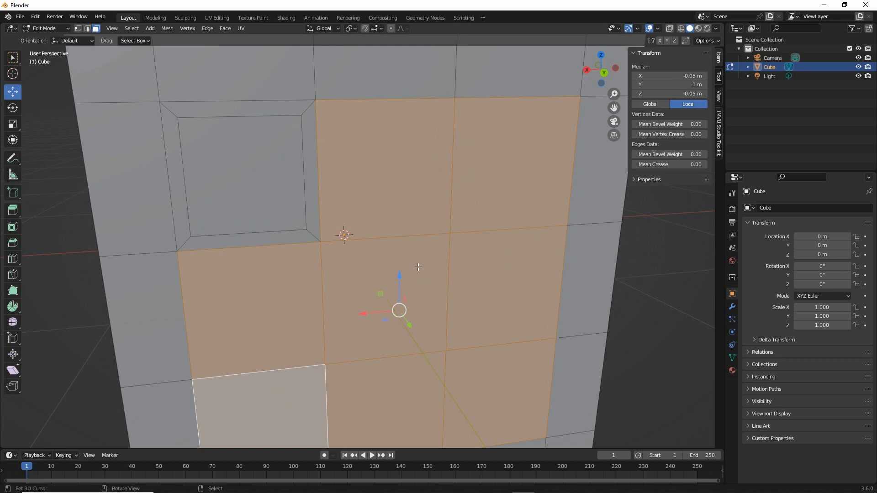
{"action": "key", "text": "i"}
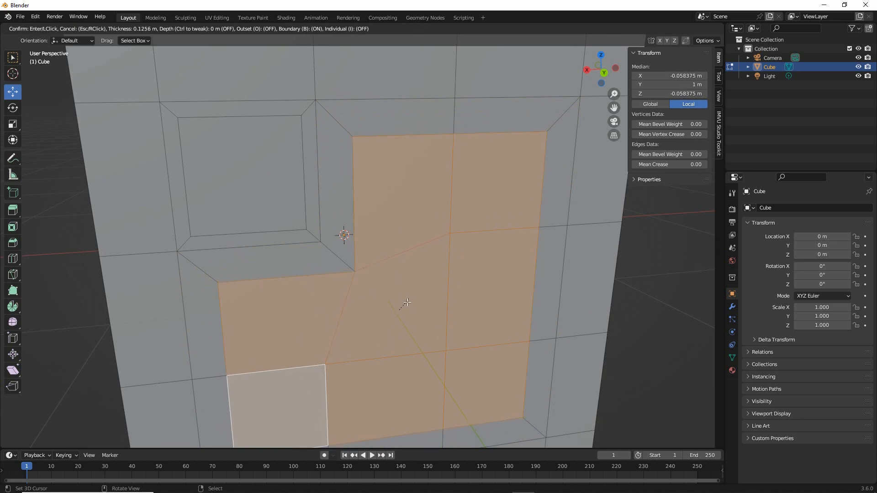
{"action": "key", "text": "i"}
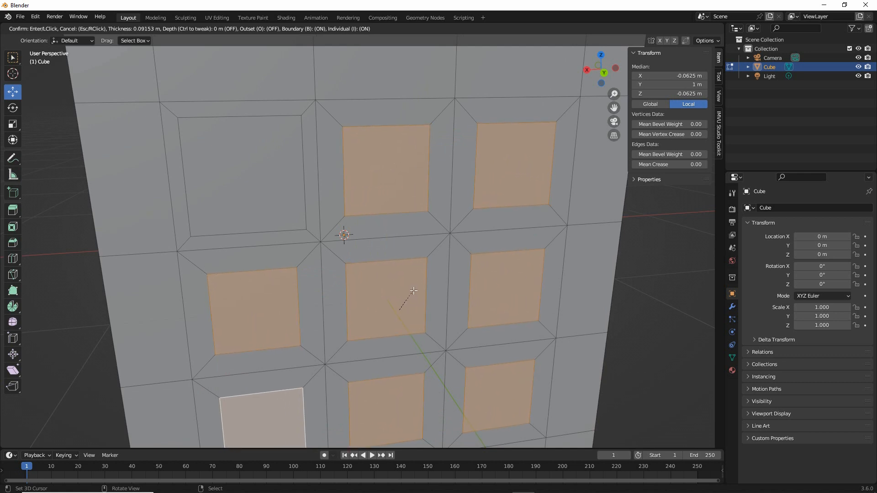
{"action": "type", "text": "."}
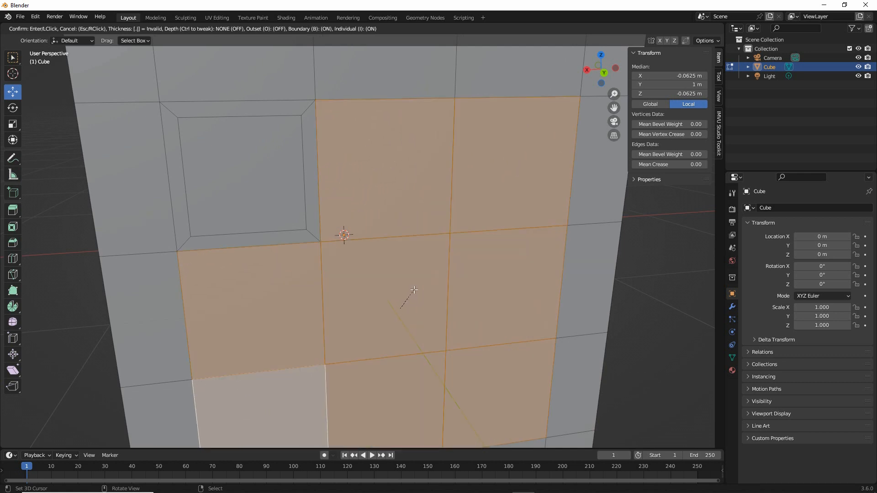
{"action": "type", "text": "05"}
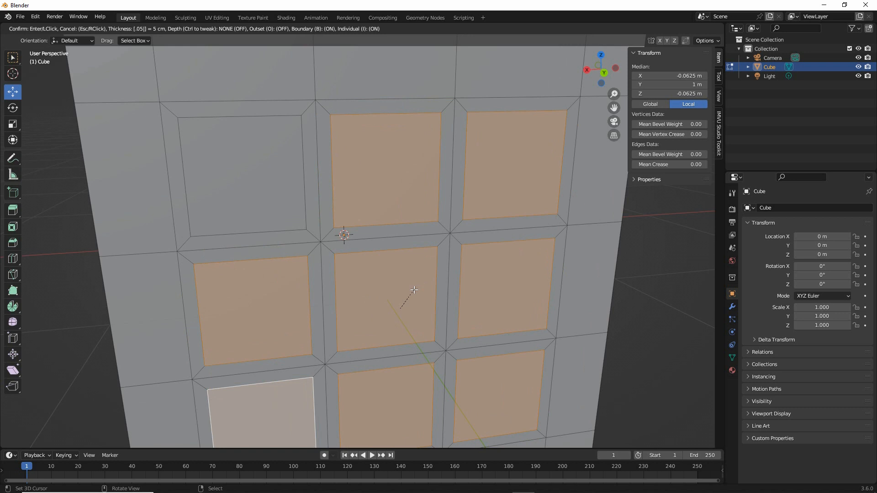
{"action": "key", "text": "Return"}
{"action": "scroll", "coordinate": [321, 291], "scroll_direction": "down", "scroll_amount": 2}
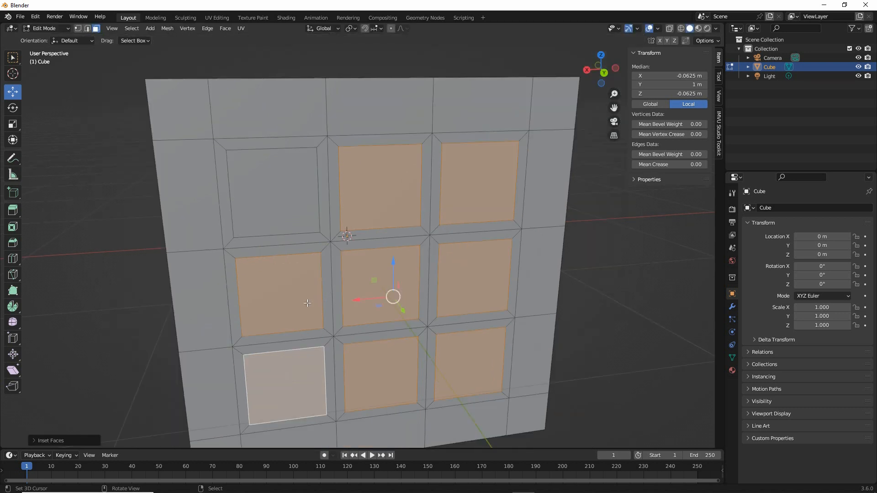
Step: Select all nine grid faces inside the border on the cube's positive X side and inset them individually by 0.05 m
{"action": "middle_click_drag", "start_coordinate": [269, 294], "coordinate": [361, 284]}
{"action": "left_click", "coordinate": [227, 208]}
{"action": "left_click", "coordinate": [304, 167], "text": "shift"}
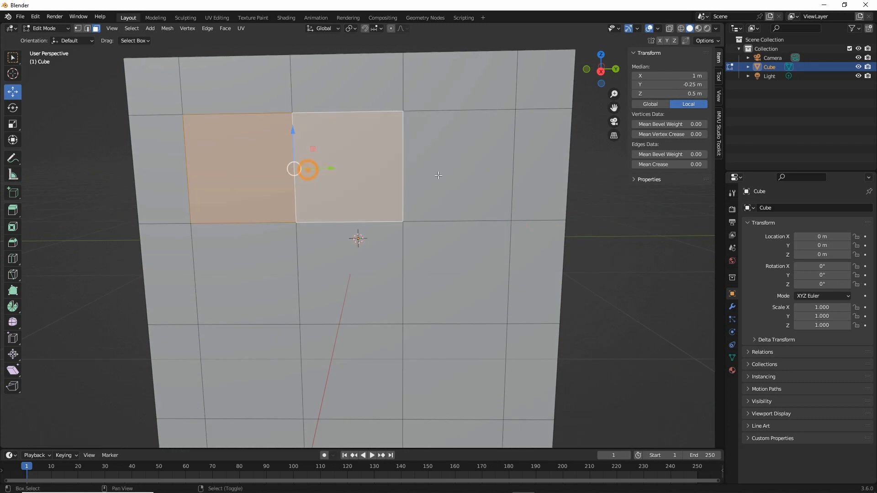
{"action": "left_click", "coordinate": [447, 175], "text": "shift"}
{"action": "left_click", "coordinate": [450, 276], "text": "shift"}
{"action": "left_click", "coordinate": [329, 280], "text": "shift"}
{"action": "left_click", "coordinate": [242, 275], "text": "shift"}
{"action": "left_click", "coordinate": [239, 338], "text": "shift"}
{"action": "left_click", "coordinate": [358, 348], "text": "shift"}
{"action": "left_click", "coordinate": [468, 352], "text": "shift"}
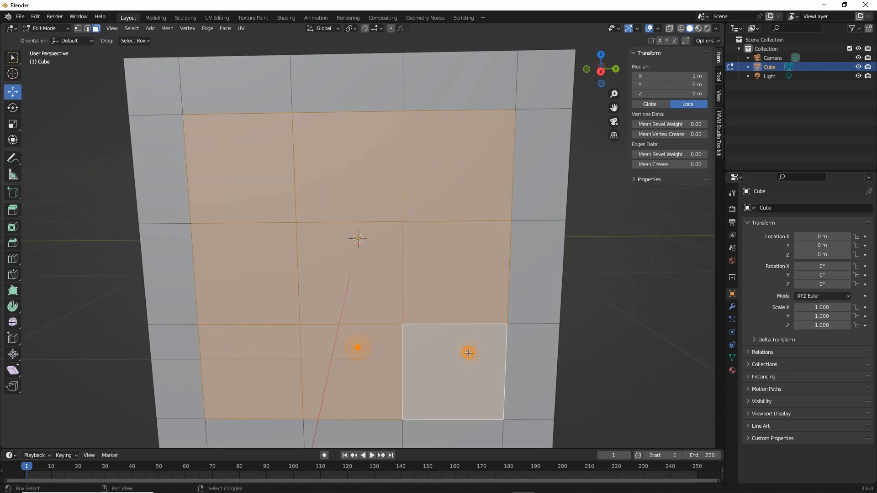
{"action": "key", "text": "i"}
{"action": "key", "text": "i"}
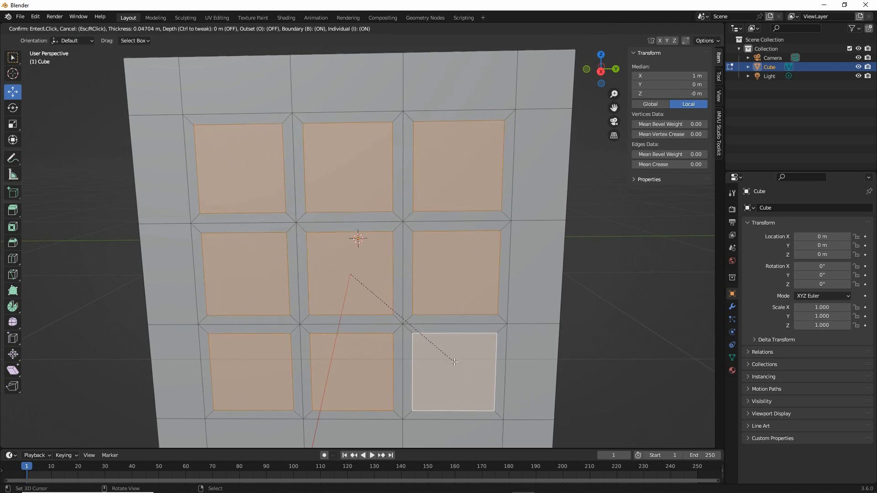
{"action": "key", "text": "i"}
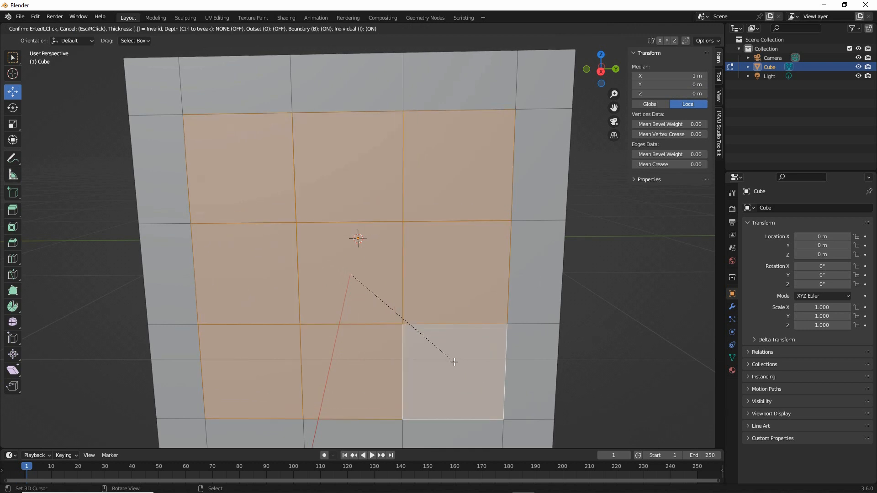
{"action": "key", "text": "i"}
{"action": "left_click", "coordinate": [454, 362]}
Step: Select all nine grid faces inside the border on the cube's negative Y side and inset them individually by 0.05 m
{"action": "middle_click_drag", "start_coordinate": [281, 355], "coordinate": [407, 356]}
{"action": "right_click", "coordinate": [388, 187]}
{"action": "right_click", "coordinate": [428, 185], "text": "shift"}
{"action": "right_click", "coordinate": [510, 174], "text": "shift"}
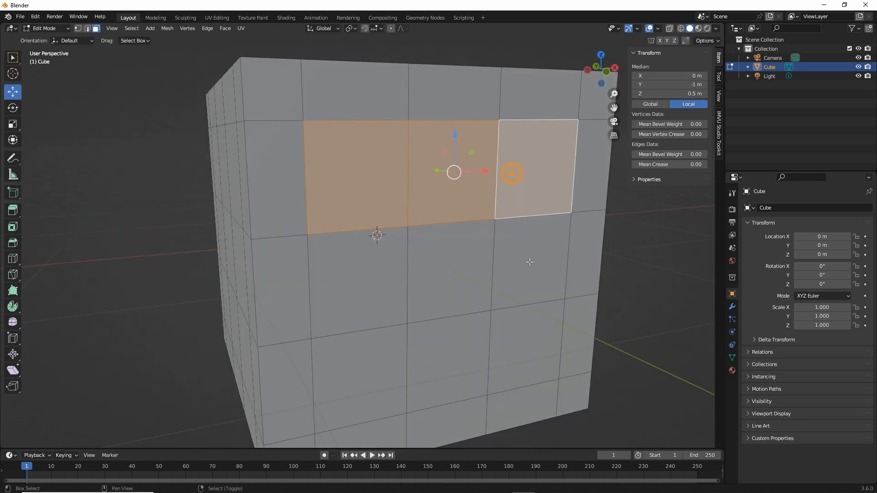
{"action": "right_click", "coordinate": [533, 258], "text": "shift"}
{"action": "right_click", "coordinate": [467, 266], "text": "shift"}
{"action": "right_click", "coordinate": [384, 278], "text": "shift"}
{"action": "right_click", "coordinate": [358, 381], "text": "shift"}
{"action": "right_click", "coordinate": [416, 364], "text": "shift"}
{"action": "right_click", "coordinate": [516, 344], "text": "shift"}
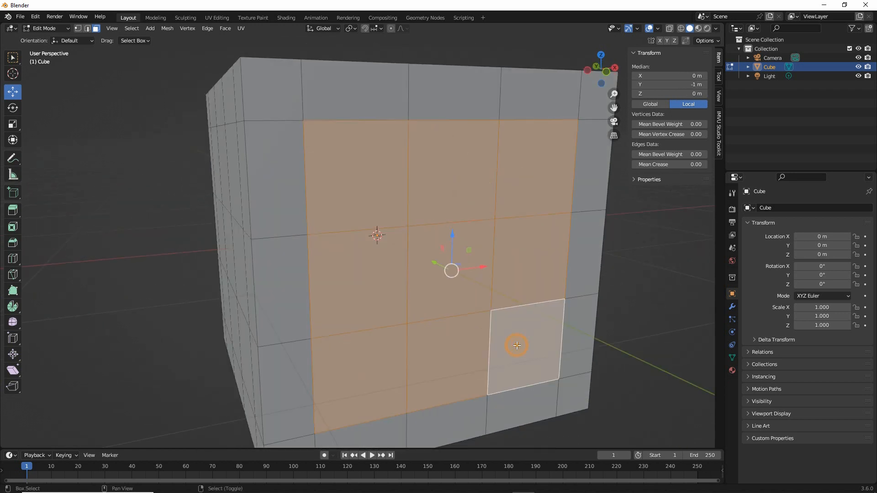
{"action": "key", "text": "i"}
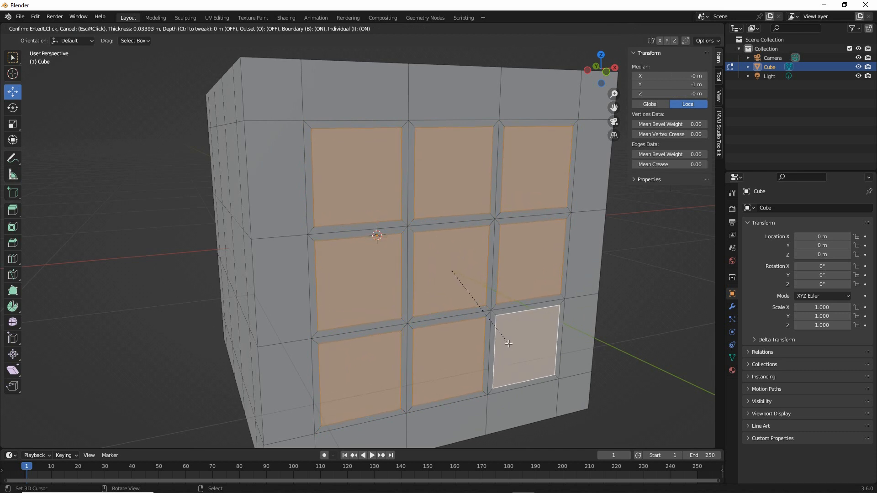
{"action": "key", "text": "i"}
{"action": "key", "text": "i"}
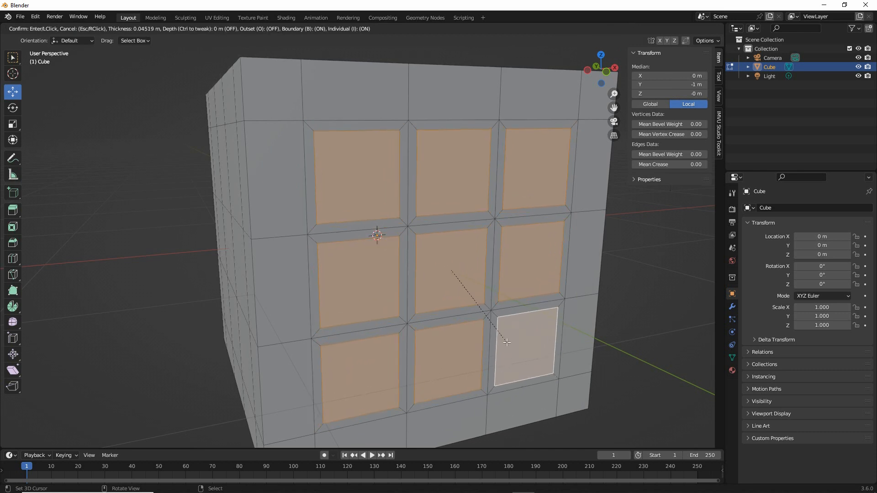
{"action": "key", "text": "i"}
{"action": "key", "text": "i"}
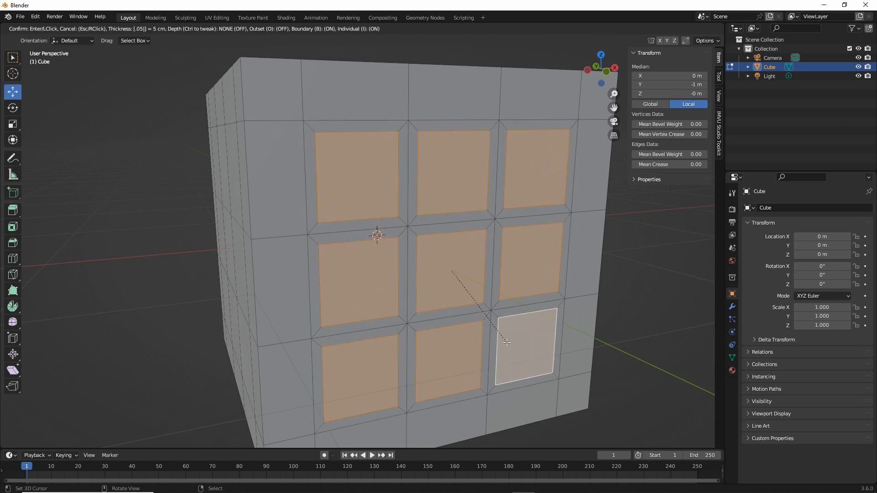
{"action": "left_click", "coordinate": [486, 342]}
Step: Select all nine grid faces inside the border on the cube's negative X side and inset them individually by 0.05 m
{"action": "middle_click_drag", "start_coordinate": [486, 343], "coordinate": [381, 307]}
{"action": "left_click", "coordinate": [248, 177]}
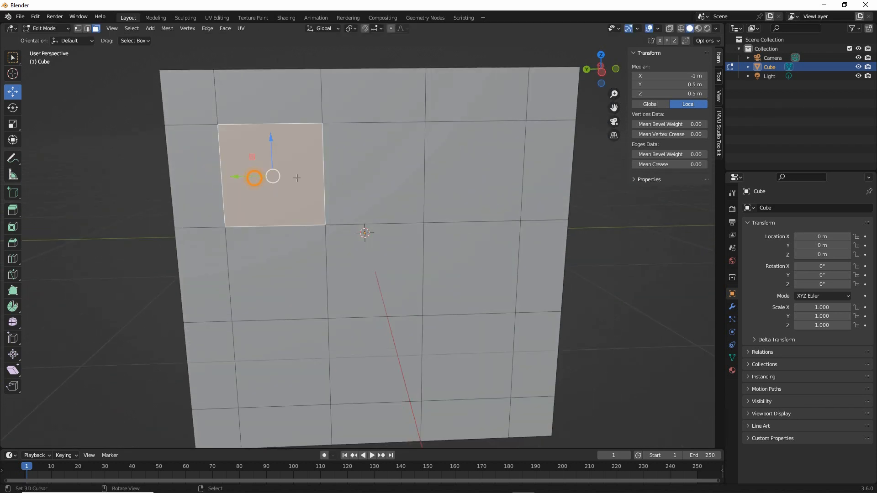
{"action": "left_click", "coordinate": [362, 174], "text": "shift"}
{"action": "left_click", "coordinate": [452, 175], "text": "shift"}
{"action": "left_click", "coordinate": [468, 273], "text": "shift"}
{"action": "left_click", "coordinate": [373, 270], "text": "shift"}
{"action": "left_click", "coordinate": [277, 272], "text": "shift"}
{"action": "left_click", "coordinate": [281, 361], "text": "shift"}
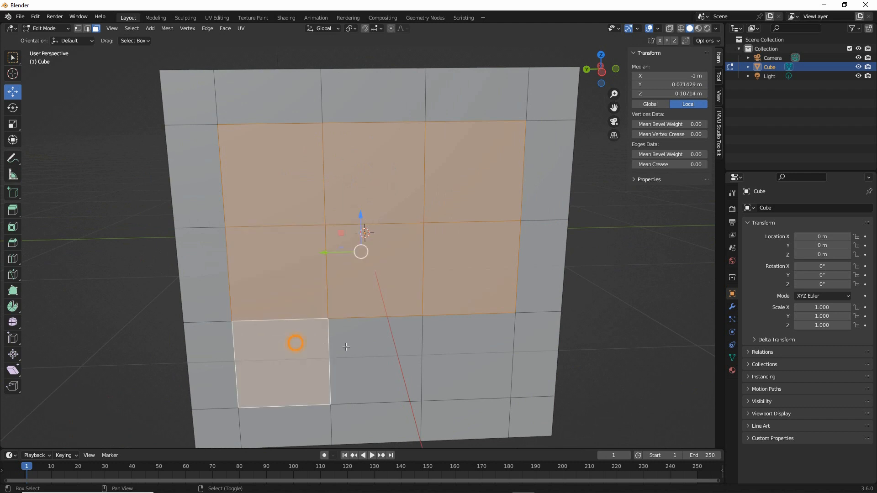
{"action": "left_click", "coordinate": [375, 358], "text": "shift"}
{"action": "left_click", "coordinate": [462, 362], "text": "shift"}
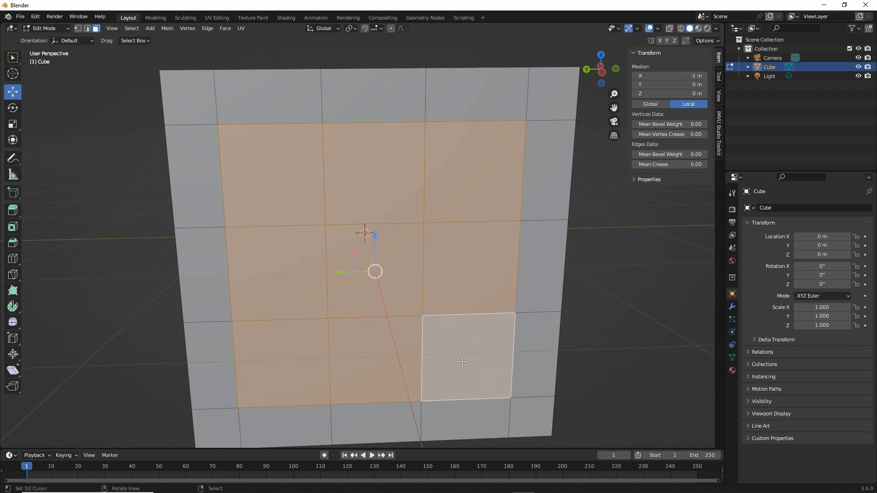
{"action": "type", "text": "i.05"}
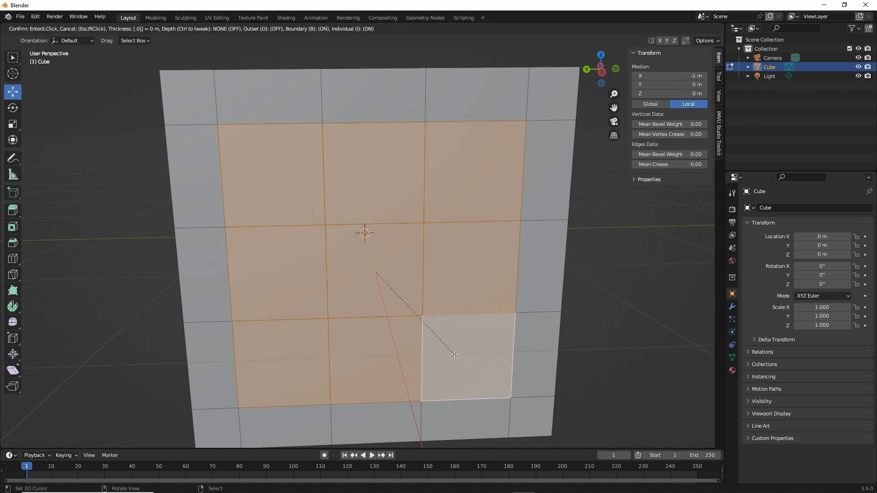
{"action": "key", "text": "Return"}
Step: Select all nine grid faces inside the border on the cube's top side and inset them individually by 0.05 m
{"action": "middle_click_drag", "start_coordinate": [312, 248], "coordinate": [296, 185]}
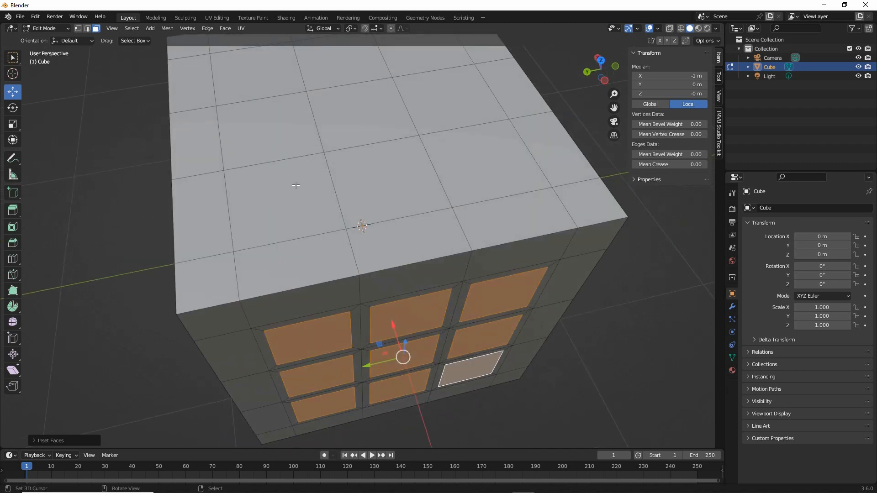
{"action": "scroll", "coordinate": [296, 185], "scroll_direction": "down", "scroll_amount": 2}
{"action": "left_click", "coordinate": [296, 204]}
{"action": "left_click", "coordinate": [288, 156], "text": "shift"}
{"action": "left_click", "coordinate": [276, 103], "text": "shift"}
{"action": "left_click", "coordinate": [347, 92], "text": "shift"}
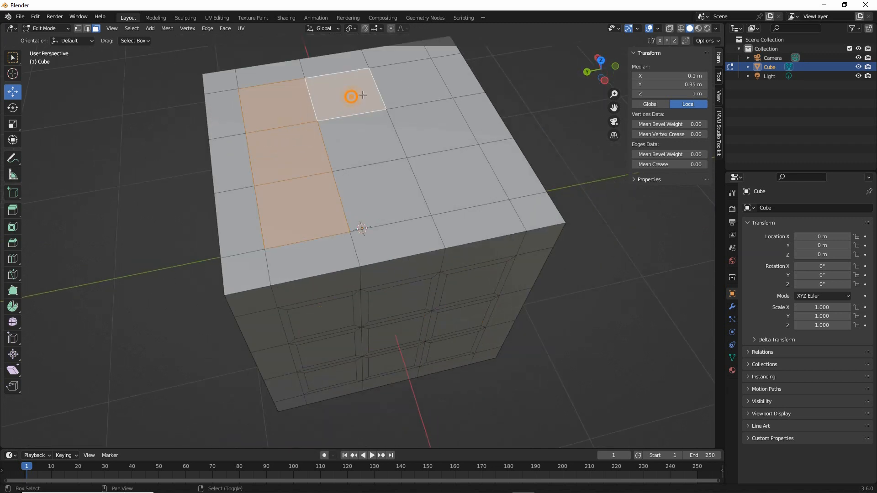
{"action": "left_click", "coordinate": [408, 82], "text": "shift"}
{"action": "left_click", "coordinate": [429, 132], "text": "shift"}
{"action": "left_click", "coordinate": [457, 178], "text": "shift"}
{"action": "left_click", "coordinate": [380, 192], "text": "shift"}
{"action": "left_click", "coordinate": [361, 139], "text": "shift"}
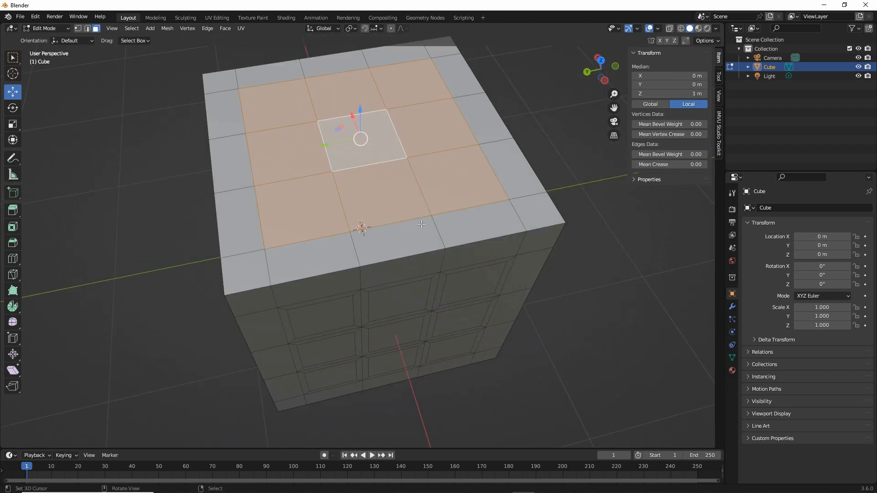
{"action": "type", "text": "i.05"}
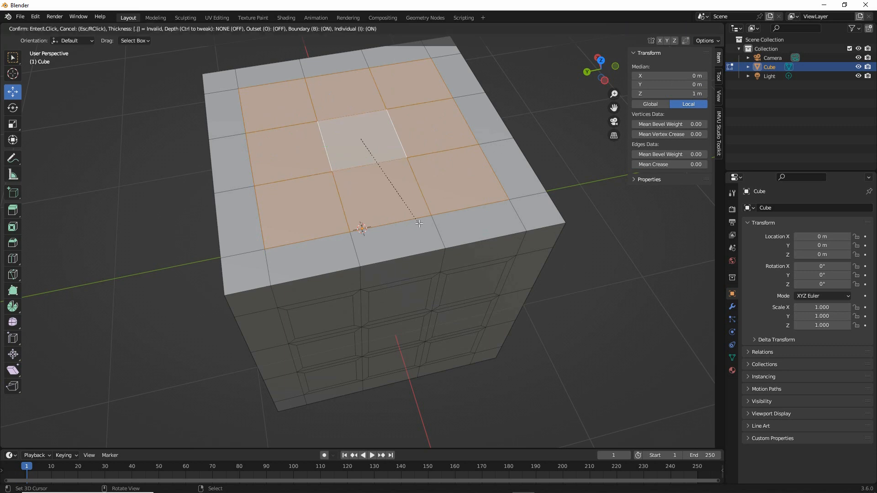
{"action": "key", "text": "Return"}
Step: Select all nine grid faces inside the border on the cube's underside and inset them individually by 0.05 m
{"action": "middle_click_drag", "start_coordinate": [406, 294], "coordinate": [293, 237]}
{"action": "left_click", "coordinate": [284, 233]}
{"action": "left_click", "coordinate": [370, 231], "text": "shift"}
{"action": "left_click", "coordinate": [455, 233], "text": "shift"}
{"action": "left_click", "coordinate": [443, 308], "text": "shift"}
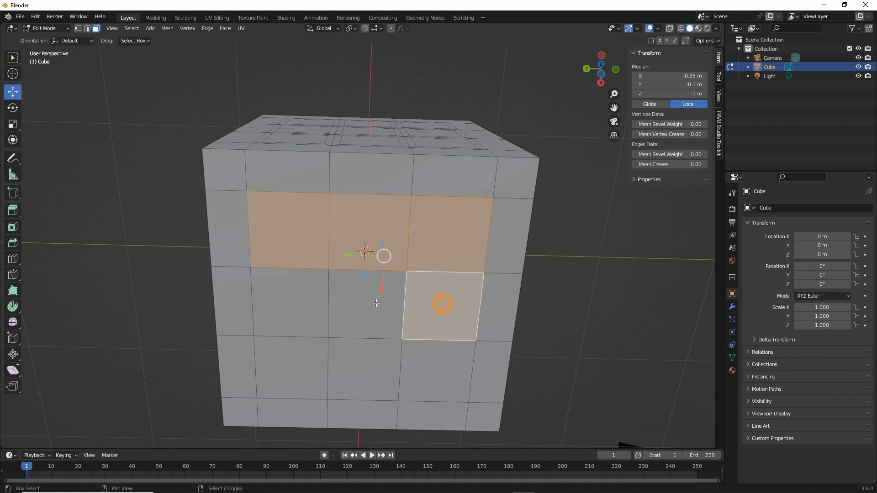
{"action": "left_click", "coordinate": [366, 305], "text": "shift"}
{"action": "left_click", "coordinate": [300, 300], "text": "shift"}
{"action": "left_click", "coordinate": [290, 364], "text": "shift"}
{"action": "left_click", "coordinate": [364, 369], "text": "shift"}
{"action": "left_click", "coordinate": [429, 364], "text": "shift"}
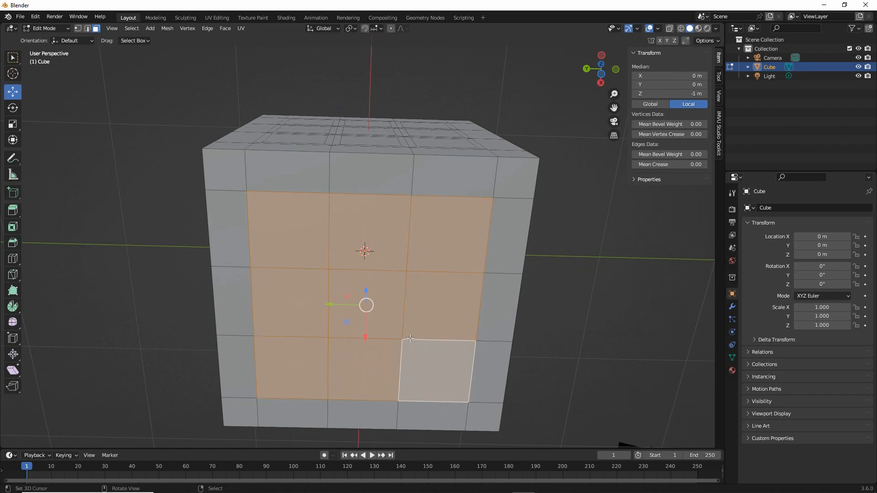
{"action": "key", "text": "i"}
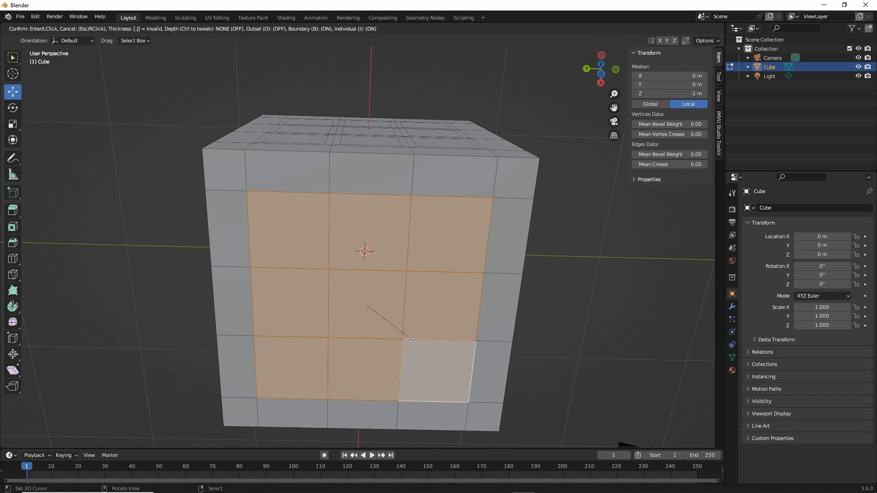
{"action": "left_click", "coordinate": [402, 319]}
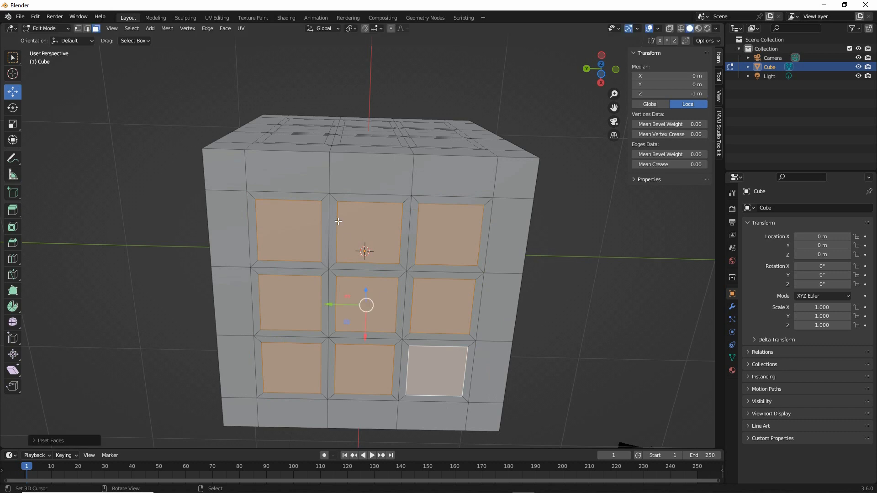
Step: Start a new selection with the nine inner inset faces on the cube's negative X side
{"action": "middle_click_drag", "start_coordinate": [338, 221], "coordinate": [347, 274]}
{"action": "left_click", "coordinate": [348, 193]}
{"action": "left_click", "coordinate": [443, 195], "text": "shift"}
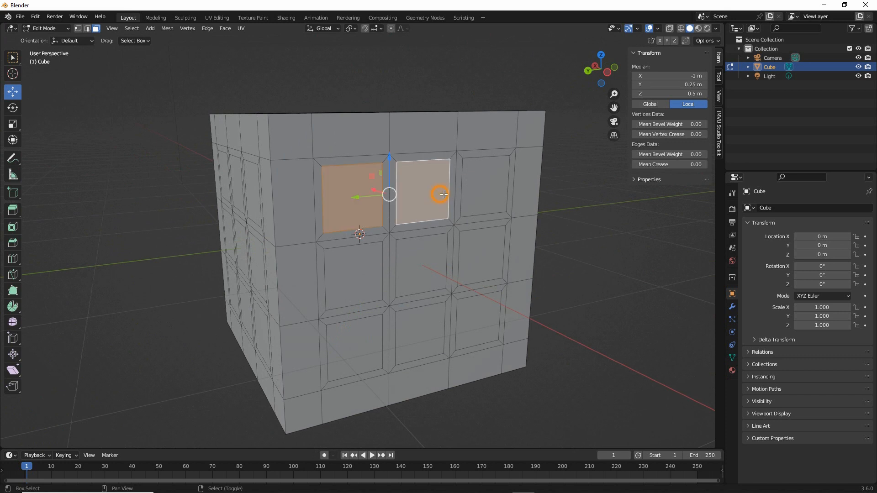
{"action": "left_click", "coordinate": [477, 190], "text": "shift"}
{"action": "left_click", "coordinate": [479, 251], "text": "shift"}
{"action": "left_click", "coordinate": [422, 265], "text": "shift"}
{"action": "left_click", "coordinate": [352, 258], "text": "shift"}
{"action": "left_click", "coordinate": [348, 332], "text": "shift"}
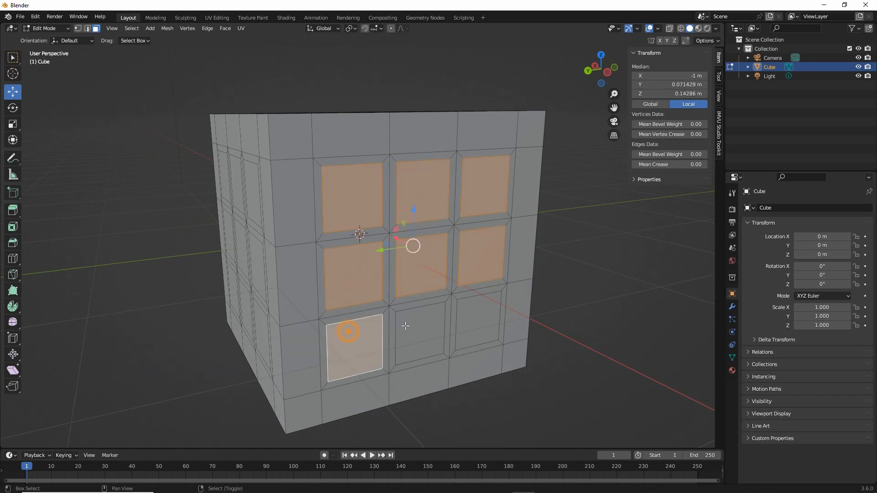
{"action": "left_click", "coordinate": [406, 325], "text": "shift"}
{"action": "left_click", "coordinate": [477, 320], "text": "shift"}
Step: Add the nine inner inset faces on the cube's top side to the selection
{"action": "middle_click_drag", "start_coordinate": [477, 320], "coordinate": [457, 398]}
{"action": "left_click", "coordinate": [311, 214], "text": "shift"}
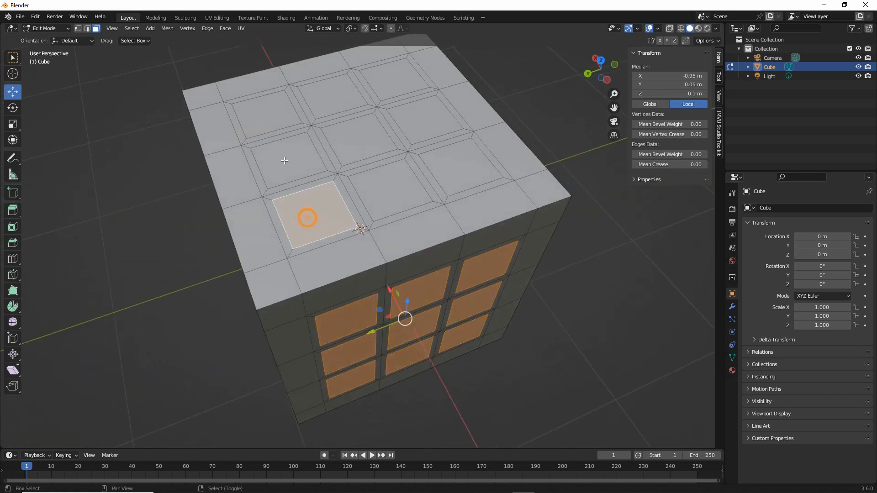
{"action": "left_click", "coordinate": [284, 159], "text": "shift"}
{"action": "left_click", "coordinate": [267, 114], "text": "shift"}
{"action": "left_click", "coordinate": [340, 90], "text": "shift"}
{"action": "left_click", "coordinate": [384, 83], "text": "shift"}
{"action": "left_click", "coordinate": [437, 108], "text": "shift"}
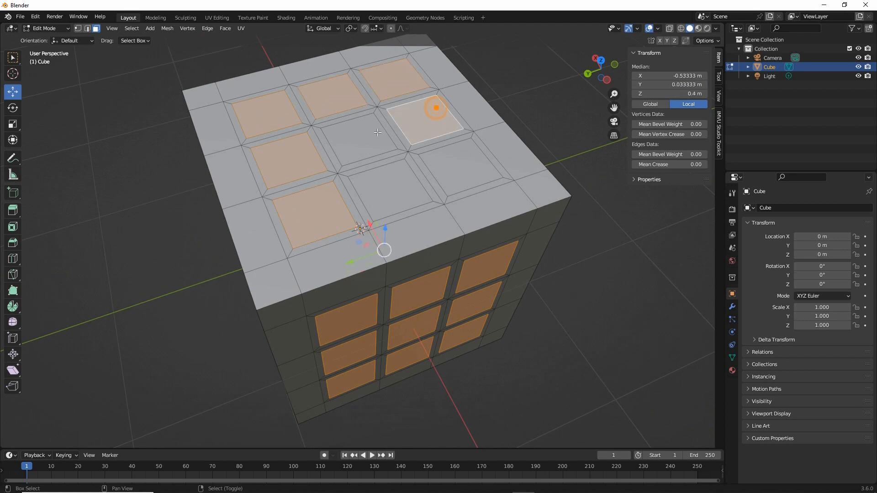
{"action": "left_click", "coordinate": [378, 132], "text": "shift"}
{"action": "left_click", "coordinate": [386, 192], "text": "shift"}
{"action": "left_click", "coordinate": [456, 168], "text": "shift"}
Step: Add the nine inner inset faces on the cube's positive Y side to the selection
{"action": "middle_click_drag", "start_coordinate": [456, 169], "coordinate": [344, 293]}
{"action": "left_click", "coordinate": [310, 232], "text": "shift"}
{"action": "left_click", "coordinate": [386, 232], "text": "shift"}
{"action": "left_click", "coordinate": [459, 216], "text": "shift"}
{"action": "left_click", "coordinate": [457, 280], "text": "shift"}
{"action": "left_click", "coordinate": [391, 279], "text": "shift"}
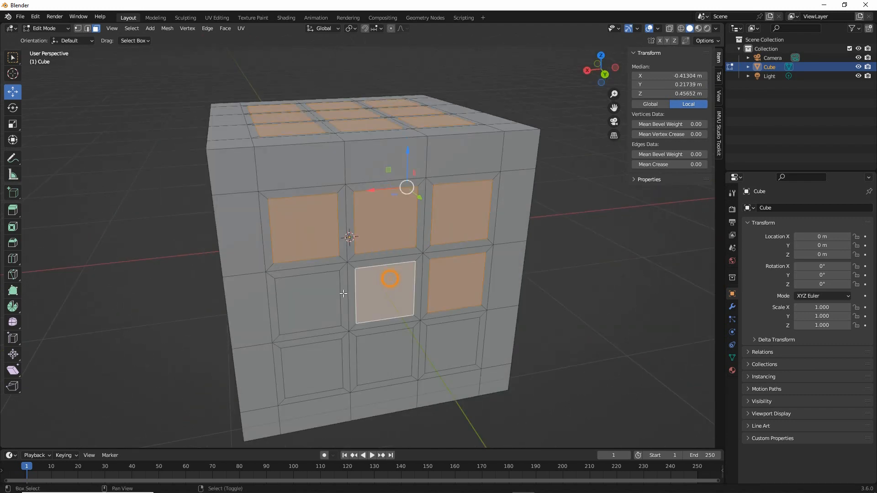
{"action": "left_click", "coordinate": [308, 303], "text": "shift"}
{"action": "left_click", "coordinate": [312, 369], "text": "shift"}
{"action": "left_click", "coordinate": [384, 357], "text": "shift"}
{"action": "left_click", "coordinate": [452, 350], "text": "shift"}
Step: Add the nine inner inset faces on the cube's positive X side to the selection
{"action": "middle_click_drag", "start_coordinate": [452, 350], "coordinate": [304, 259]}
{"action": "left_click", "coordinate": [309, 244], "text": "shift"}
{"action": "left_click", "coordinate": [395, 237], "text": "shift"}
{"action": "left_click", "coordinate": [474, 229], "text": "shift"}
{"action": "left_click", "coordinate": [469, 299], "text": "shift"}
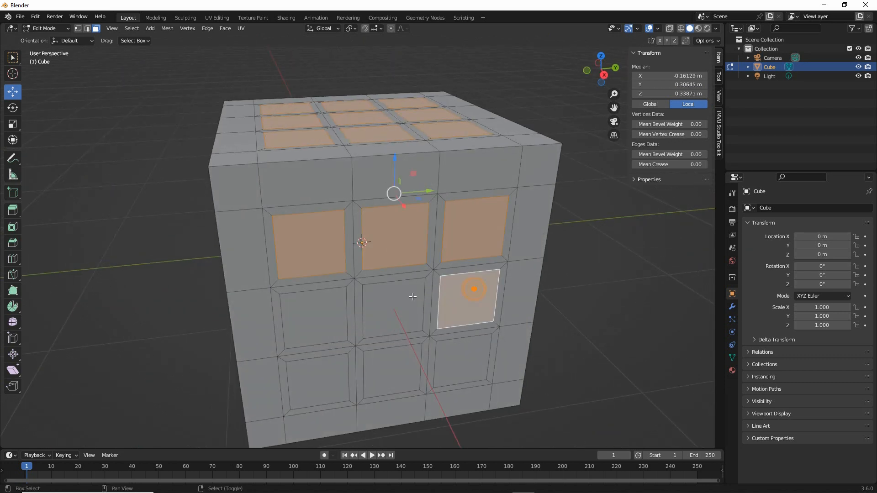
{"action": "left_click", "coordinate": [395, 308], "text": "shift"}
{"action": "left_click", "coordinate": [315, 316], "text": "shift"}
{"action": "left_click", "coordinate": [317, 382], "text": "shift"}
{"action": "left_click", "coordinate": [392, 371], "text": "shift"}
{"action": "left_click", "coordinate": [463, 361], "text": "shift"}
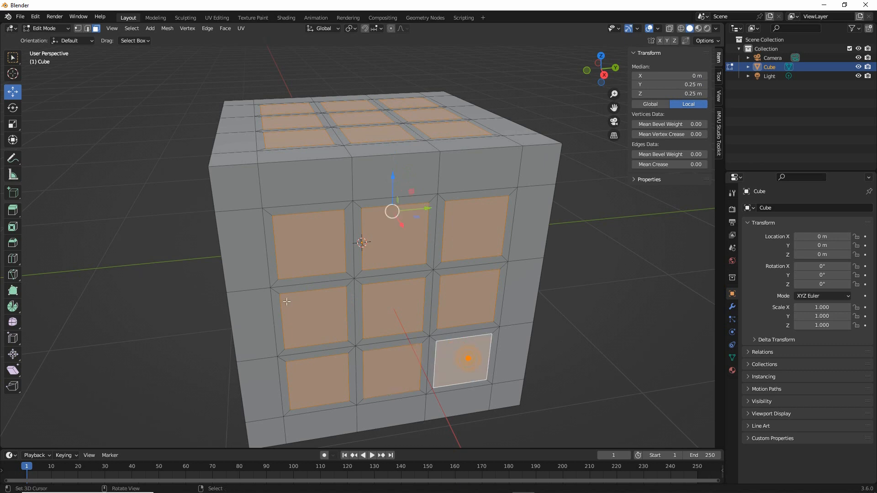
Step: Add the nine inner inset faces on the cube's negative Y side to the selection
{"action": "middle_click_drag", "start_coordinate": [286, 302], "coordinate": [388, 303]}
{"action": "right_click", "coordinate": [347, 245], "text": "shift"}
{"action": "right_click", "coordinate": [400, 226], "text": "shift"}
{"action": "right_click", "coordinate": [490, 224], "text": "shift"}
{"action": "right_click", "coordinate": [481, 285], "text": "shift"}
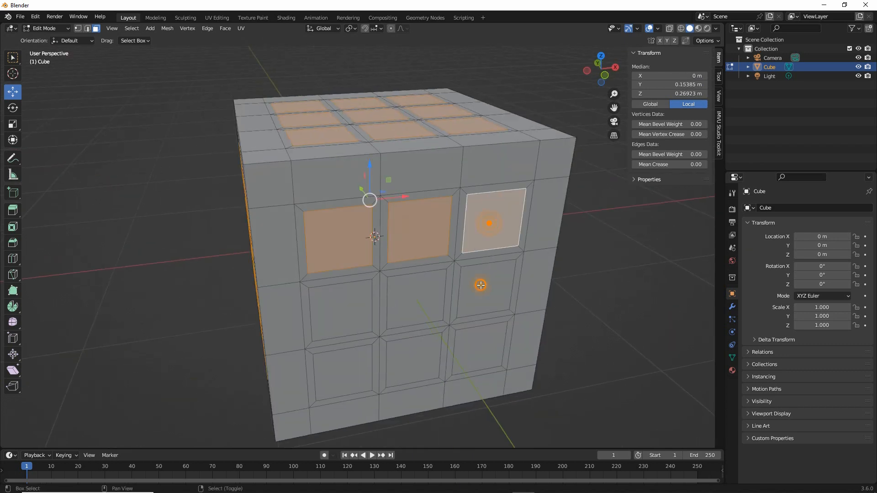
{"action": "left_click", "coordinate": [416, 298], "text": "shift"}
{"action": "left_click", "coordinate": [340, 311], "text": "shift"}
{"action": "left_click", "coordinate": [338, 371], "text": "shift"}
{"action": "left_click", "coordinate": [413, 361], "text": "shift"}
{"action": "left_click", "coordinate": [480, 348], "text": "shift"}
Step: Add the nine inner inset faces on the cube's underside to the selection
{"action": "middle_click_drag", "start_coordinate": [479, 348], "coordinate": [401, 242]}
{"action": "right_click", "coordinate": [309, 245], "text": "shift"}
{"action": "right_click", "coordinate": [392, 241], "text": "shift"}
{"action": "right_click", "coordinate": [471, 246], "text": "shift"}
{"action": "right_click", "coordinate": [470, 296], "text": "shift"}
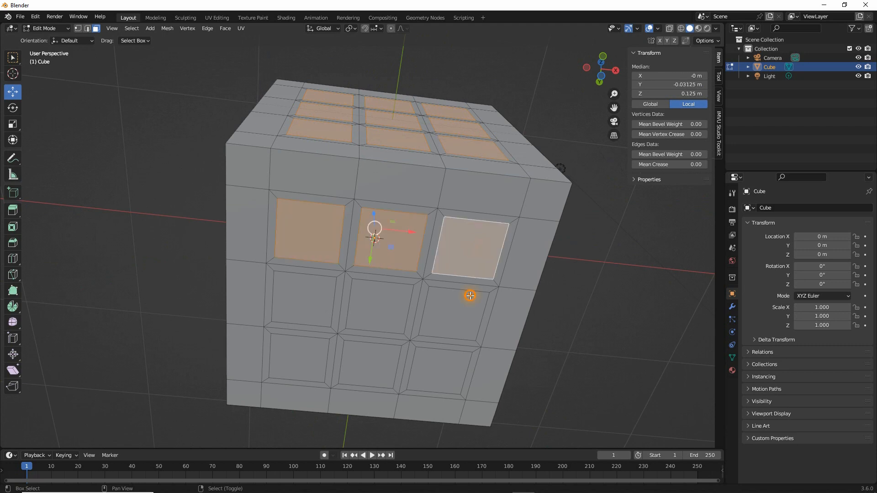
{"action": "right_click", "coordinate": [382, 304], "text": "shift"}
{"action": "right_click", "coordinate": [304, 297], "text": "shift"}
{"action": "right_click", "coordinate": [298, 346], "text": "shift"}
{"action": "right_click", "coordinate": [370, 363], "text": "shift"}
{"action": "right_click", "coordinate": [458, 380], "text": "shift"}
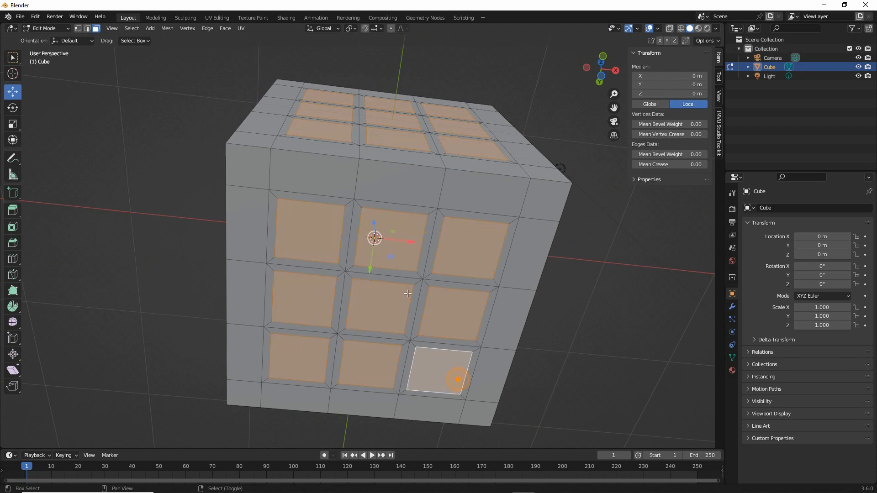
{"action": "middle_click_drag", "start_coordinate": [389, 217], "coordinate": [408, 304]}
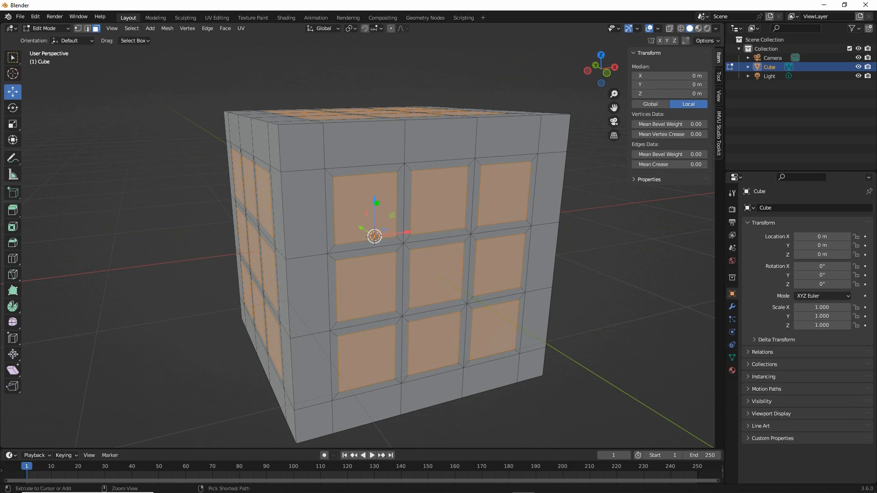
{"action": "left_click_drag", "start_coordinate": [368, 197], "coordinate": [364, 192]}
{"action": "left_click_drag", "start_coordinate": [254, 177], "coordinate": [238, 207]}
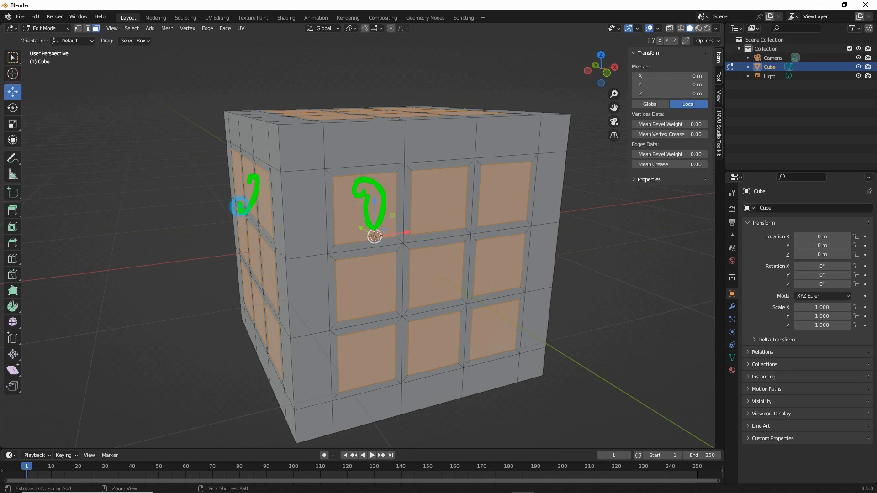
{"action": "mouse_move", "coordinate": [329, 252]}
{"action": "left_mouse_down"}
{"action": "mouse_move", "coordinate": [386, 246]}
{"action": "mouse_move", "coordinate": [401, 299]}
{"action": "mouse_move", "coordinate": [324, 319]}
{"action": "mouse_move", "coordinate": [328, 256]}
{"action": "left_mouse_up"}
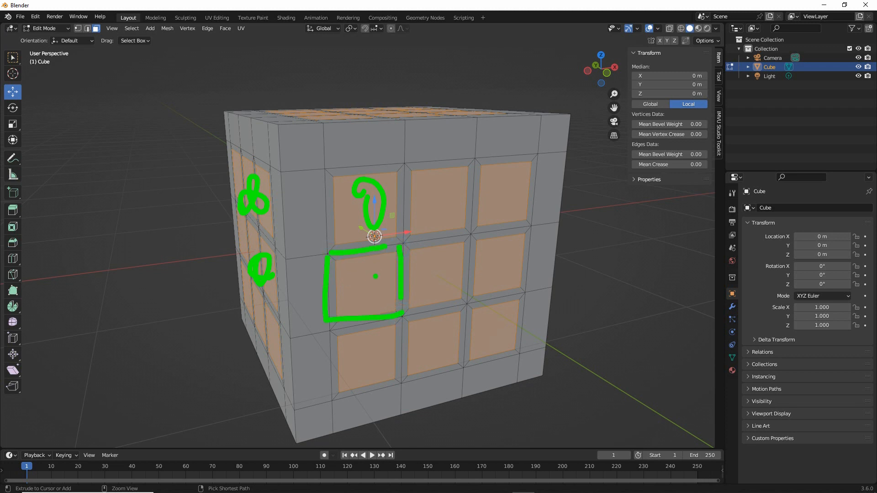
{"action": "left_click_drag", "start_coordinate": [375, 276], "coordinate": [353, 296]}
{"action": "key", "text": "Escape"}
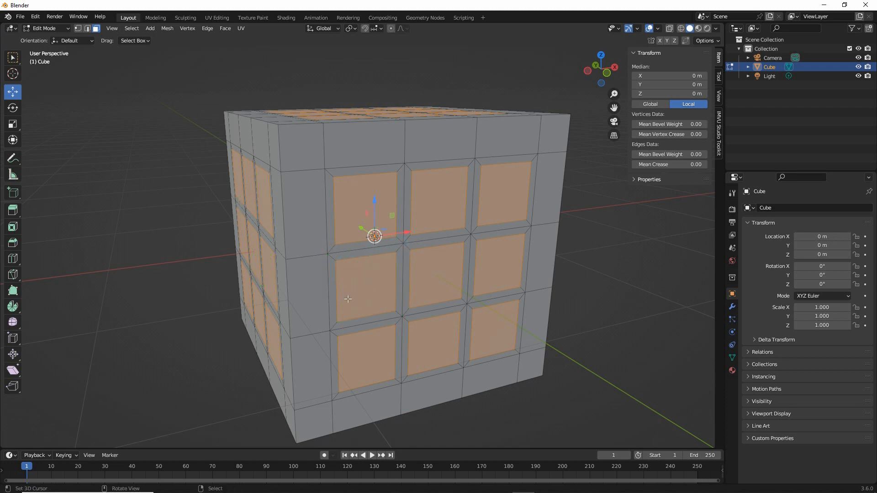
{"action": "mouse_move", "coordinate": [722, 364]}
{"action": "left_mouse_down"}
{"action": "mouse_move", "coordinate": [732, 382]}
{"action": "mouse_move", "coordinate": [733, 366]}
{"action": "left_mouse_up"}
{"action": "key", "text": "Escape"}
Step: Add a second material named "pips" to the cube and set its base color to orange-red
{"action": "left_click", "coordinate": [733, 372]}
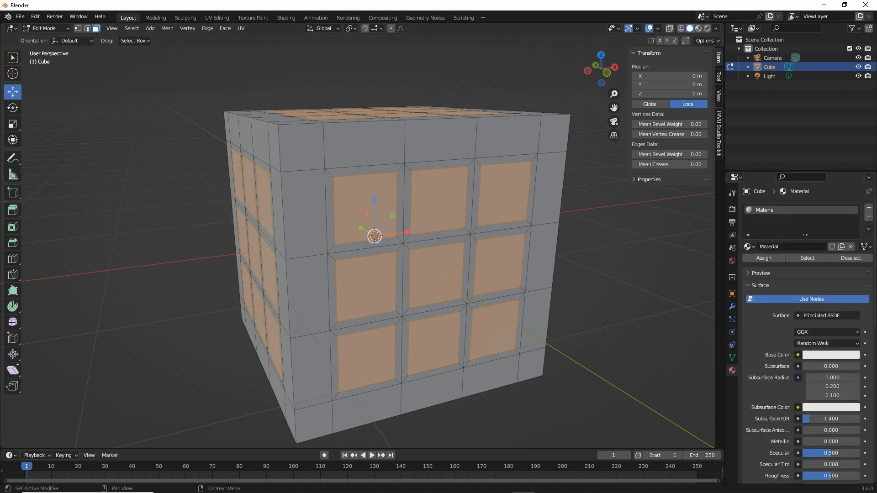
{"action": "left_click", "coordinate": [869, 208]}
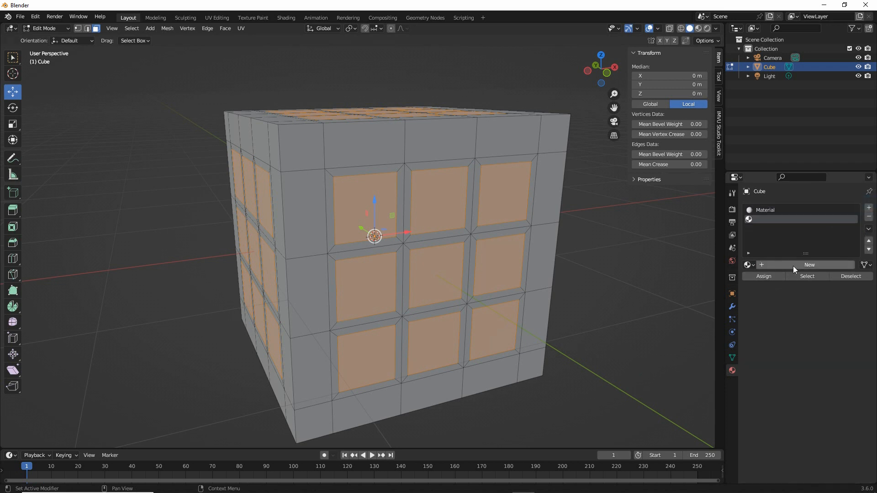
{"action": "left_click", "coordinate": [803, 265]}
{"action": "left_click", "coordinate": [791, 265]}
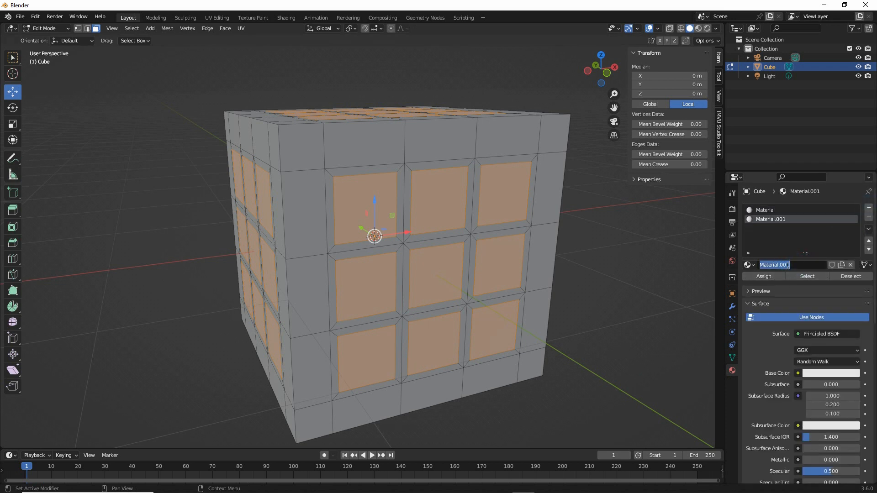
{"action": "type", "text": "P"}
{"action": "key", "text": "Return"}
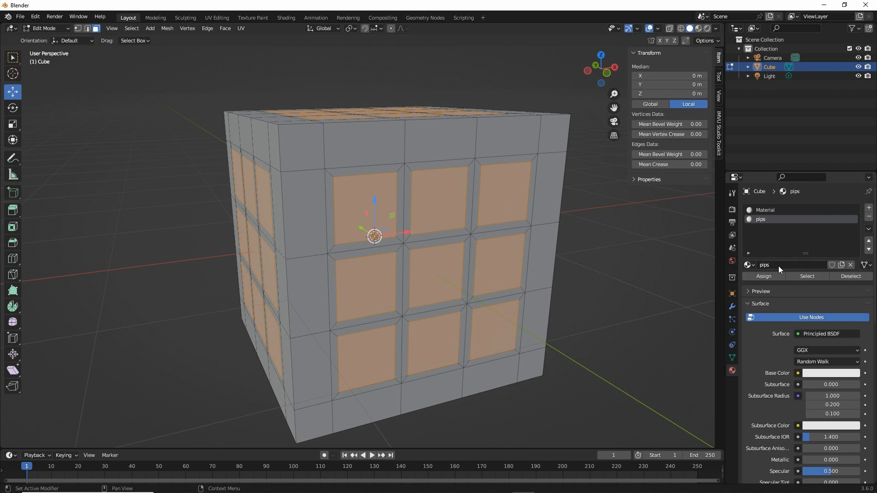
{"action": "left_click", "coordinate": [823, 373]}
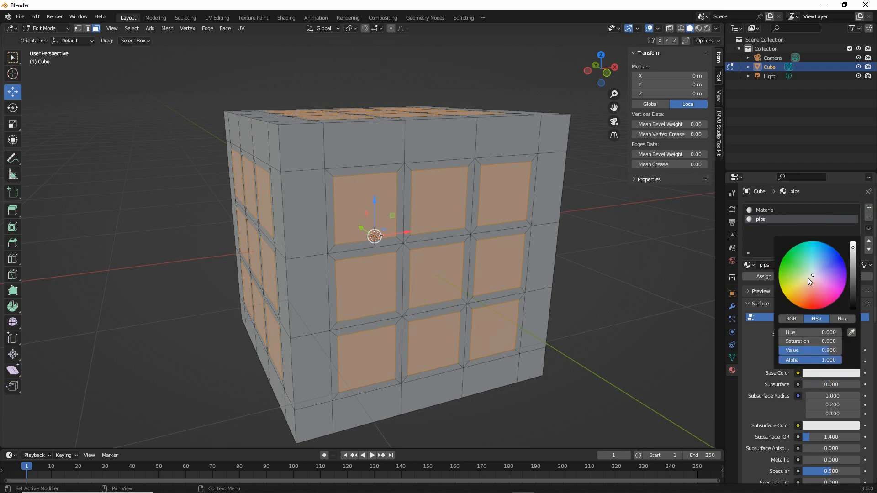
{"action": "left_click_drag", "start_coordinate": [808, 278], "coordinate": [813, 300]}
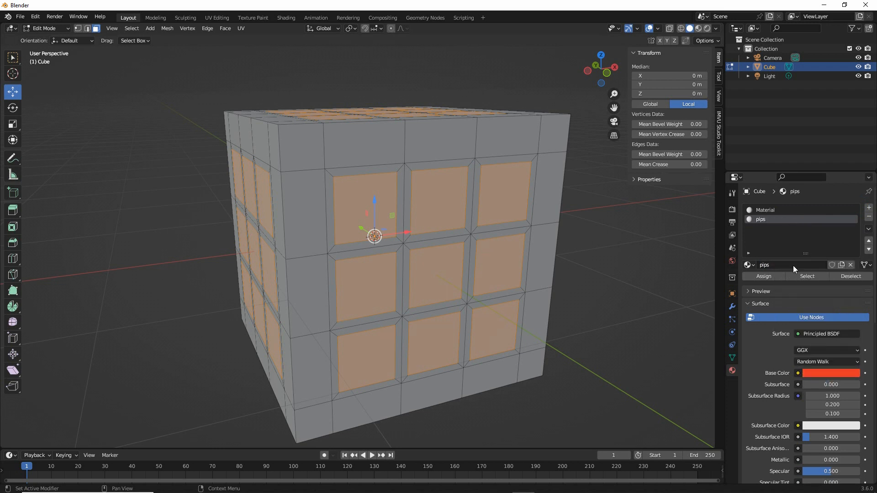
Step: Assign the pips material to the selected inset faces and display the cube in Material Preview shading
{"action": "left_click", "coordinate": [761, 291]}
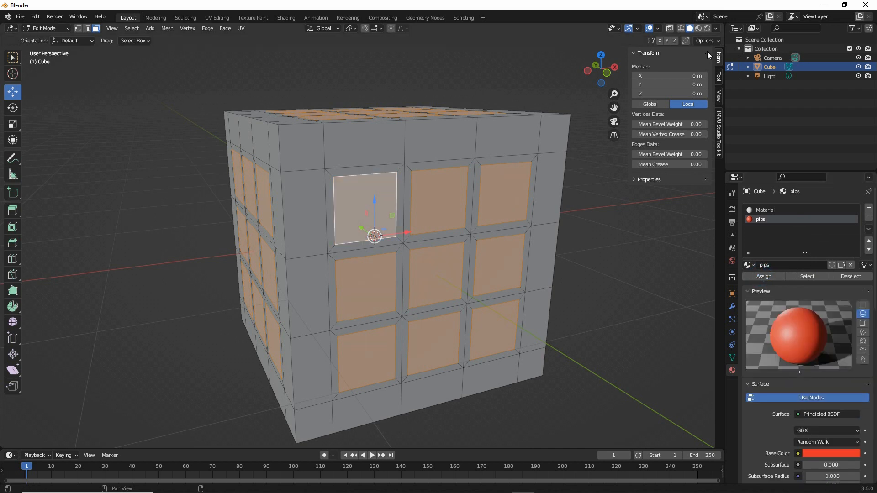
{"action": "left_click", "coordinate": [699, 29]}
{"action": "mouse_move", "coordinate": [457, 255]}
{"action": "middle_mouse_down"}
{"action": "mouse_move", "coordinate": [460, 291]}
{"action": "mouse_move", "coordinate": [521, 286]}
{"action": "mouse_move", "coordinate": [516, 281]}
{"action": "middle_mouse_up"}
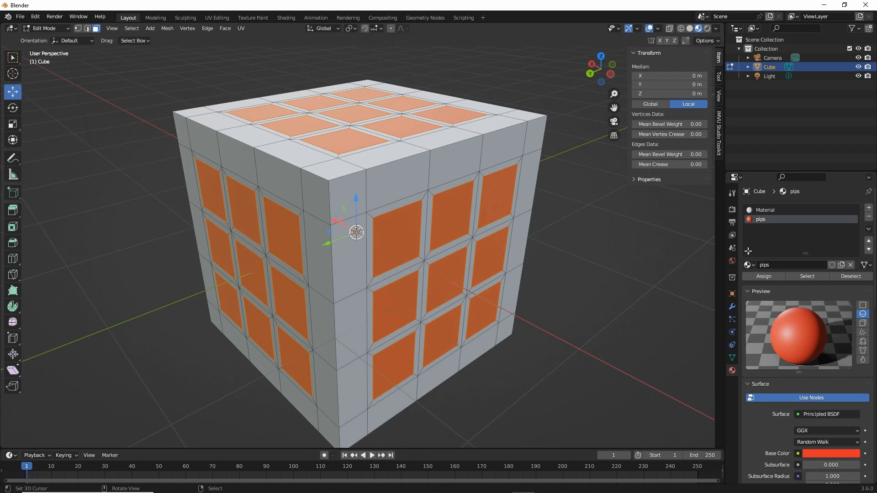
Step: Switch the face selection to the faces using Material and back to the faces using pips
{"action": "left_click", "coordinate": [853, 277]}
{"action": "left_click", "coordinate": [769, 210]}
{"action": "left_click", "coordinate": [807, 276]}
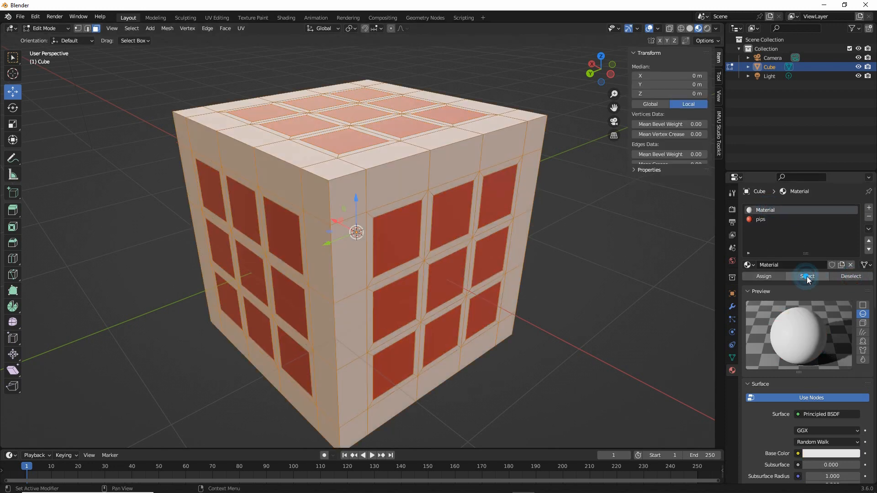
{"action": "left_click", "coordinate": [850, 276]}
{"action": "left_click", "coordinate": [770, 221]}
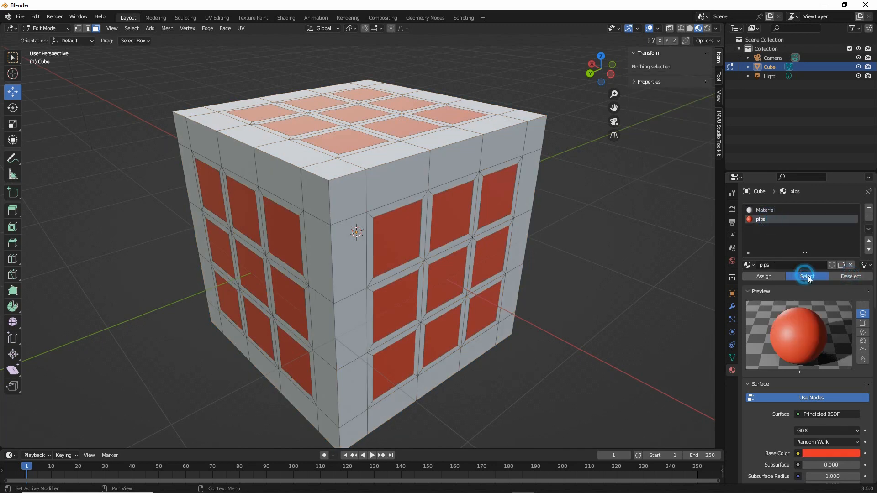
{"action": "left_click", "coordinate": [807, 276]}
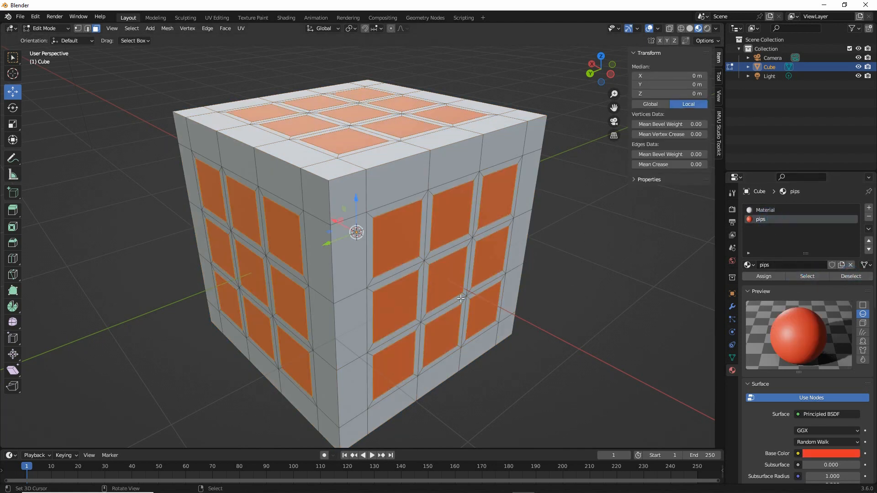
Step: Inset all selected pips faces on the cube individually by 0.1 m
{"action": "middle_click_drag", "start_coordinate": [502, 302], "coordinate": [462, 286]}
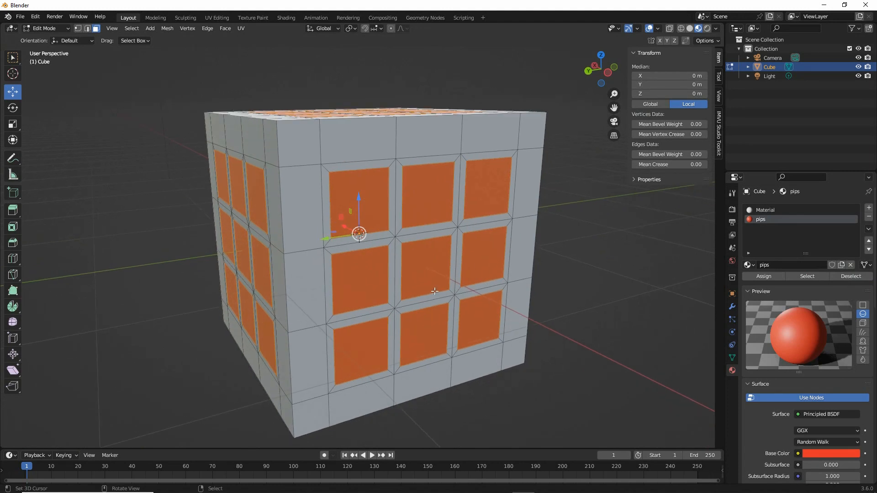
{"action": "key", "text": "i"}
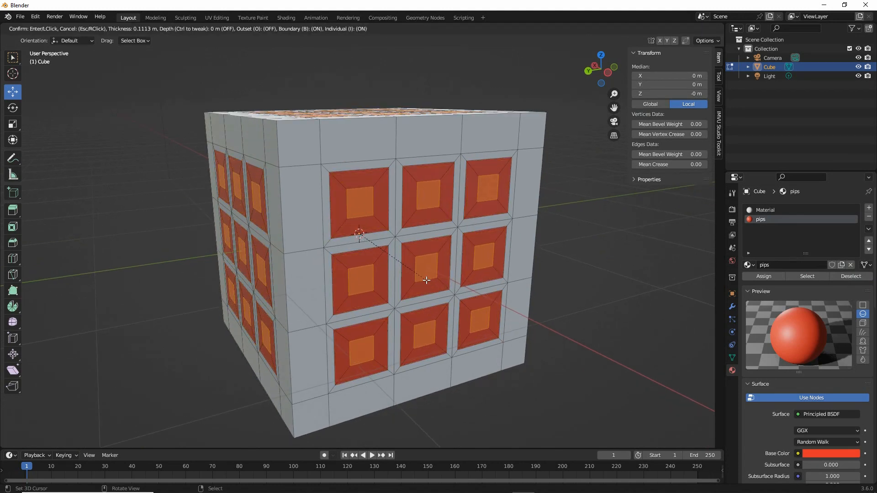
{"action": "type", "text": ".1"}
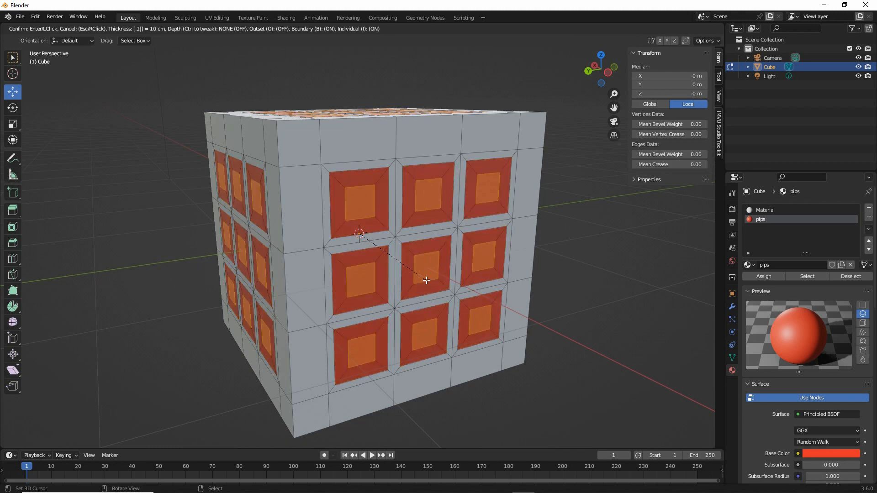
{"action": "key", "text": "Return"}
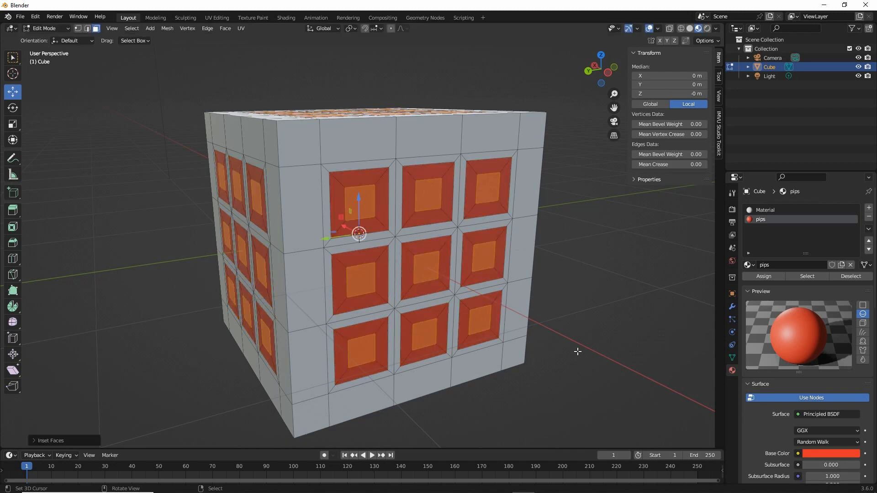
{"action": "middle_click_drag", "start_coordinate": [388, 231], "coordinate": [420, 254]}
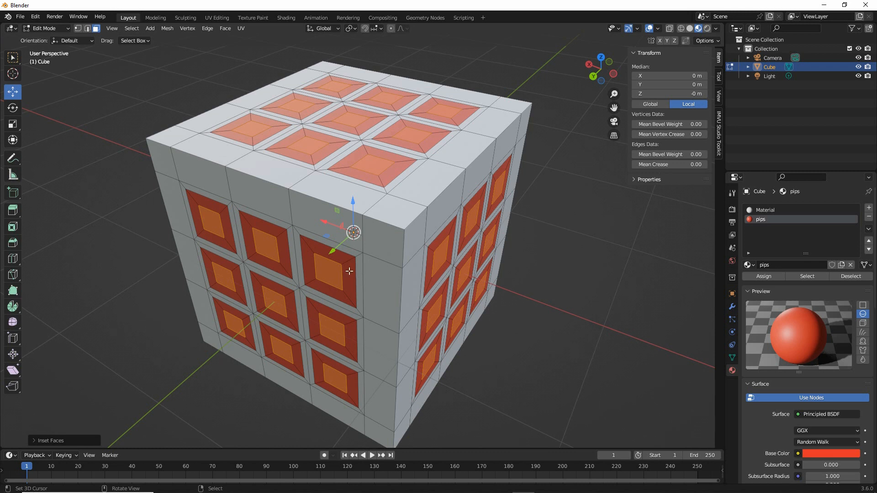
{"action": "mouse_move", "coordinate": [325, 271]}
{"action": "left_mouse_down"}
{"action": "mouse_move", "coordinate": [281, 328]}
{"action": "mouse_move", "coordinate": [301, 324]}
{"action": "left_mouse_up"}
{"action": "mouse_move", "coordinate": [265, 246]}
{"action": "left_mouse_down"}
{"action": "mouse_move", "coordinate": [227, 279]}
{"action": "mouse_move", "coordinate": [250, 277]}
{"action": "left_mouse_up"}
{"action": "mouse_move", "coordinate": [207, 219]}
{"action": "left_mouse_down"}
{"action": "mouse_move", "coordinate": [183, 246]}
{"action": "mouse_move", "coordinate": [196, 249]}
{"action": "left_mouse_up"}
{"action": "left_click", "coordinate": [170, 235]}
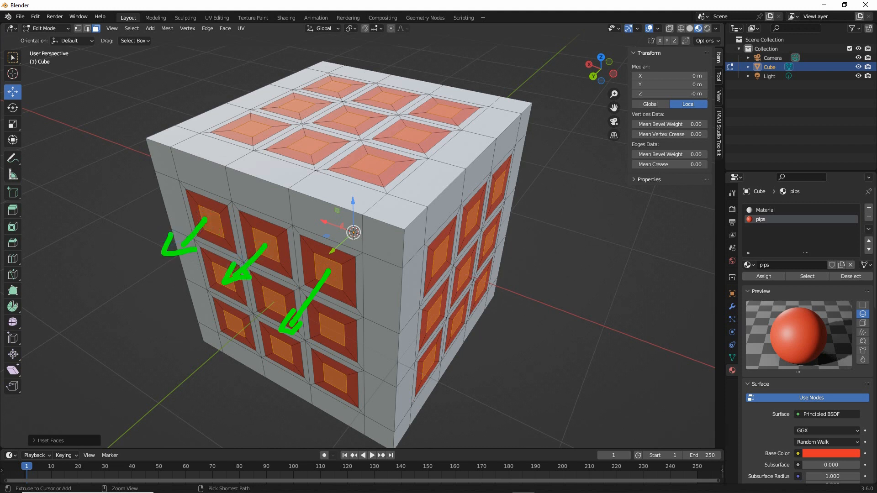
{"action": "mouse_move", "coordinate": [186, 195]}
{"action": "left_mouse_down"}
{"action": "mouse_move", "coordinate": [351, 273]}
{"action": "mouse_move", "coordinate": [364, 243]}
{"action": "left_mouse_up"}
{"action": "mouse_move", "coordinate": [364, 237]}
{"action": "left_mouse_down"}
{"action": "mouse_move", "coordinate": [343, 250]}
{"action": "mouse_move", "coordinate": [383, 255]}
{"action": "left_mouse_up"}
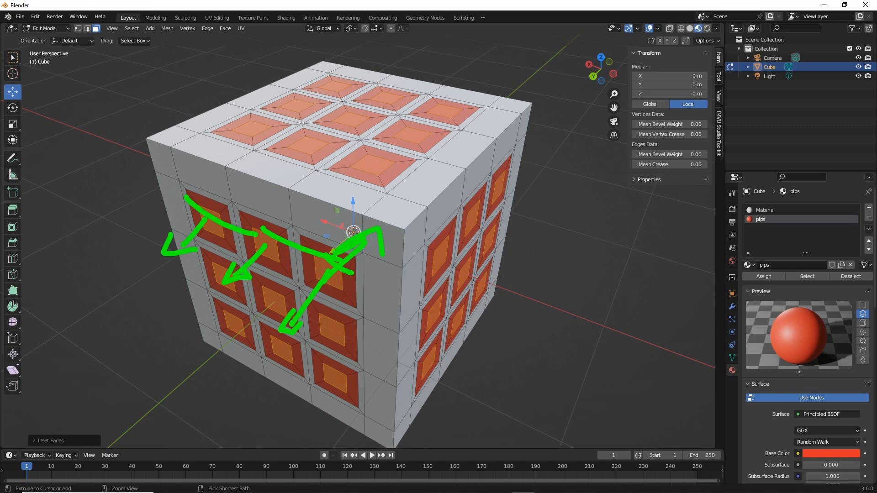
{"action": "key", "text": "Escape"}
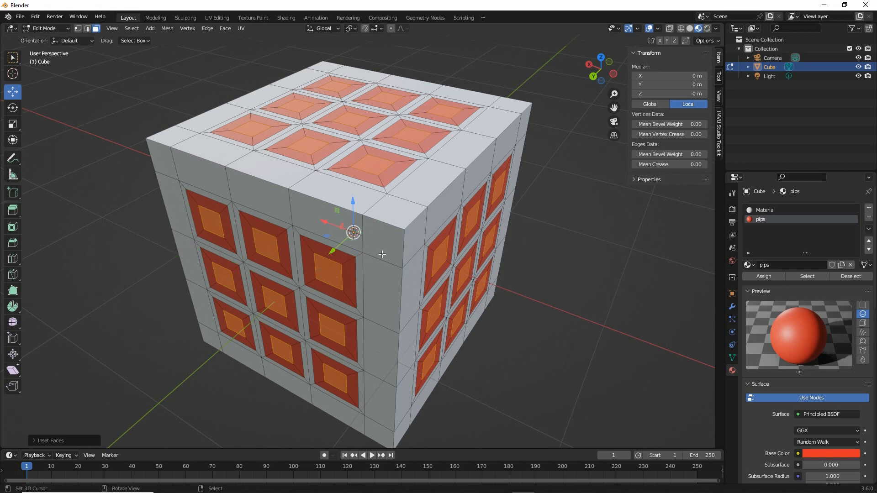
Step: Shrink/Fatten the selected inner pips faces by -0.1 m so they sink into all sides of the cube
{"action": "middle_click_drag", "start_coordinate": [379, 276], "coordinate": [506, 327]}
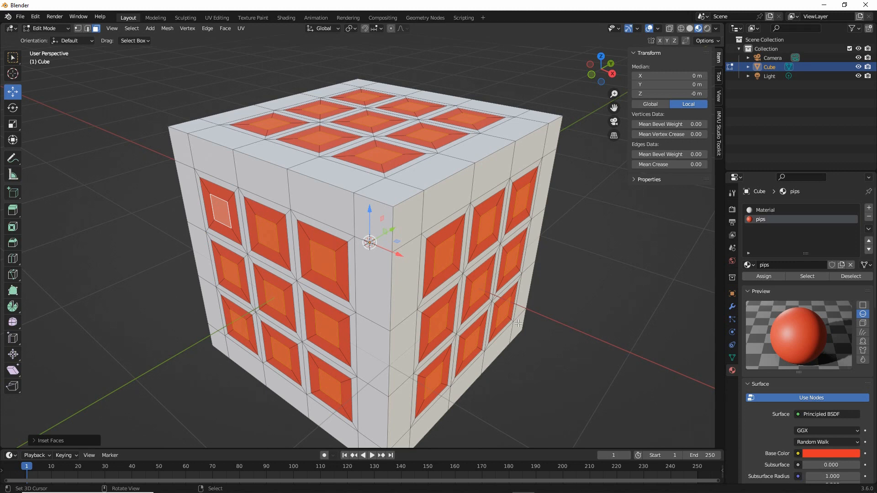
{"action": "key", "text": "alt+s"}
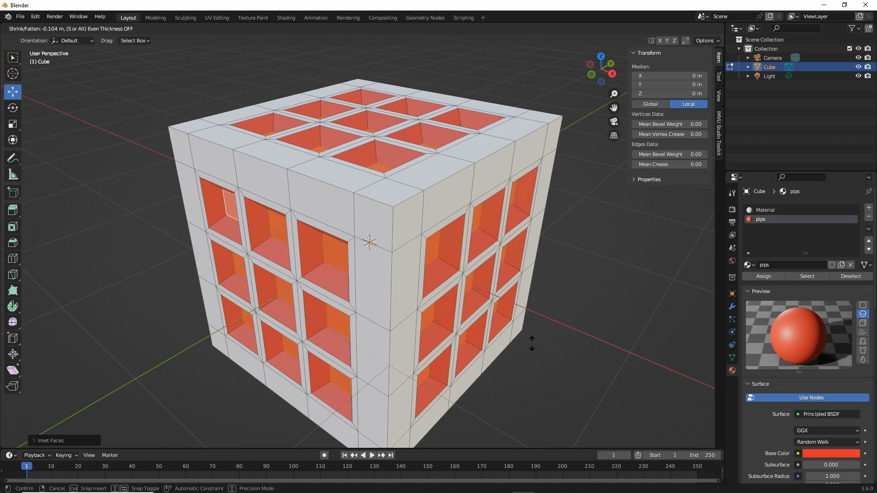
{"action": "type", "text": ".1"}
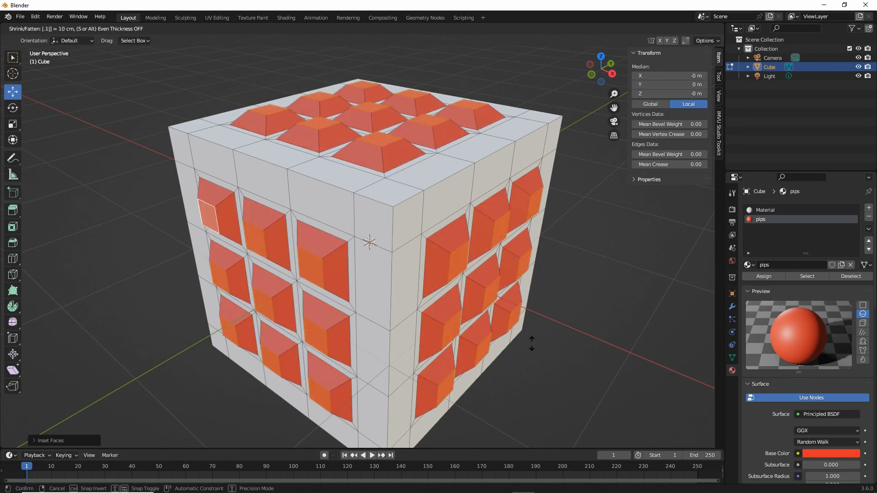
{"action": "key", "text": "BackSpace"}
{"action": "key", "text": "BackSpace"}
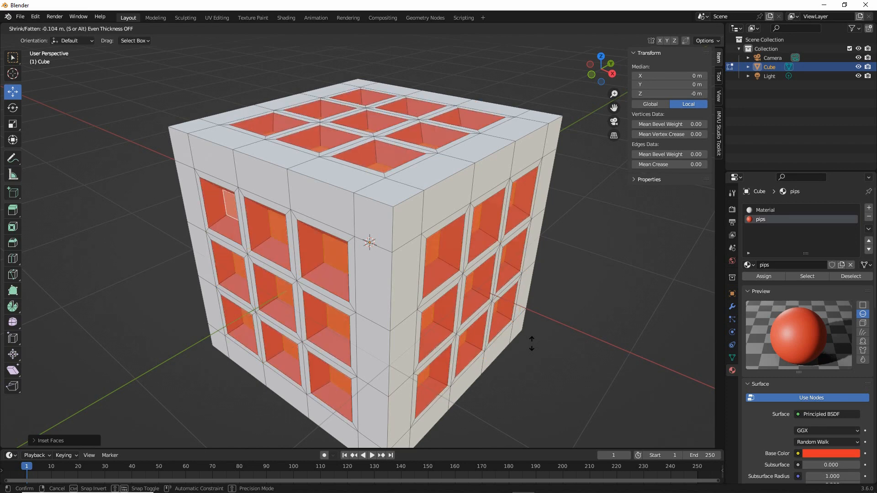
{"action": "type", "text": "-(."}
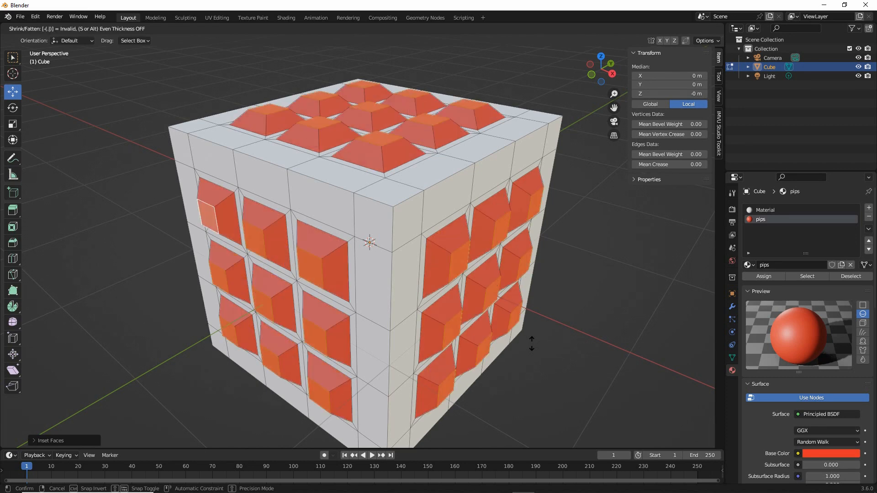
{"action": "type", "text": "1"}
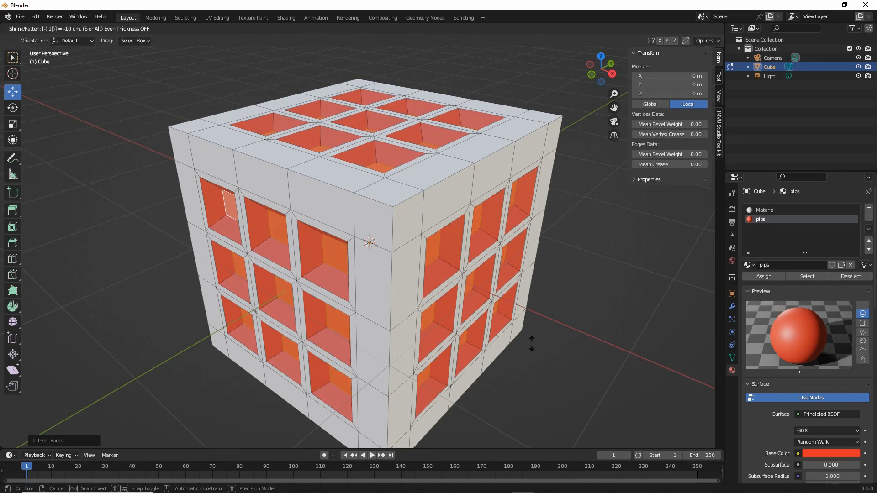
{"action": "key", "text": "Return"}
Step: Select the three recessed pip faces in the middle column of the cube's +X side
{"action": "middle_click_drag", "start_coordinate": [389, 294], "coordinate": [382, 261]}
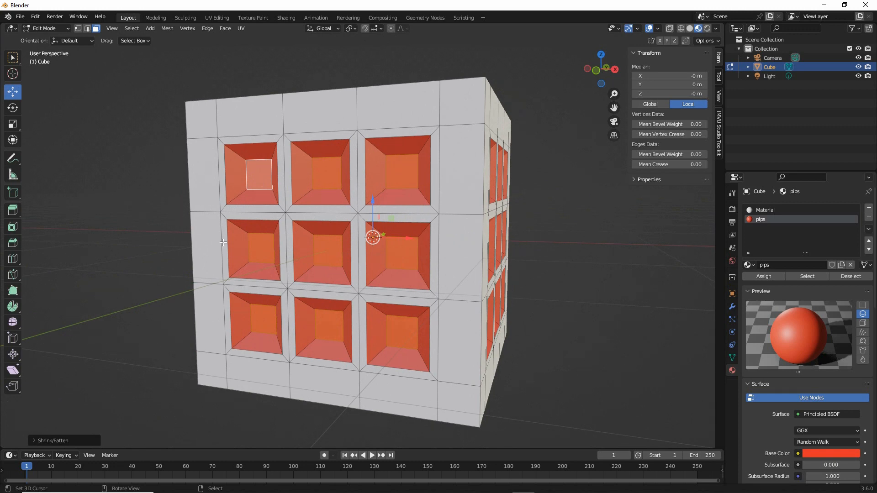
{"action": "middle_click_drag", "start_coordinate": [223, 242], "coordinate": [395, 248]}
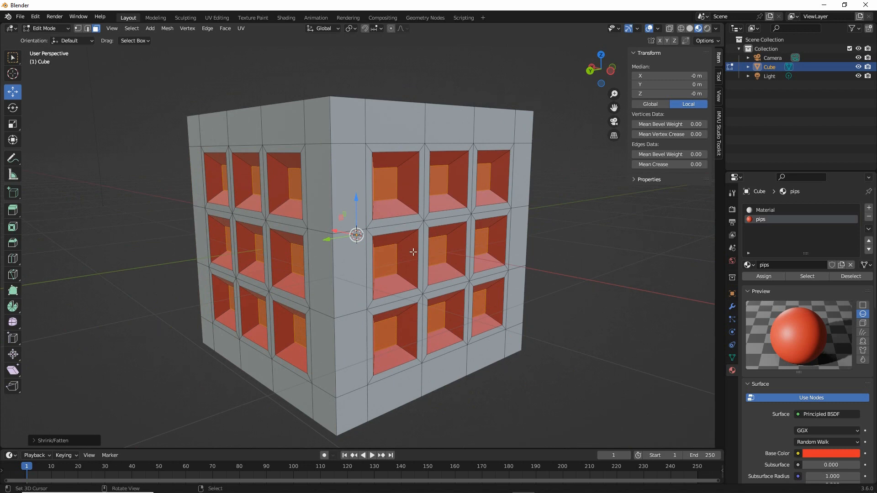
{"action": "middle_click_drag", "start_coordinate": [405, 204], "coordinate": [395, 258]}
{"action": "left_click", "coordinate": [376, 188]}
{"action": "left_click", "coordinate": [395, 260], "text": "shift"}
{"action": "left_click", "coordinate": [391, 314], "text": "shift"}
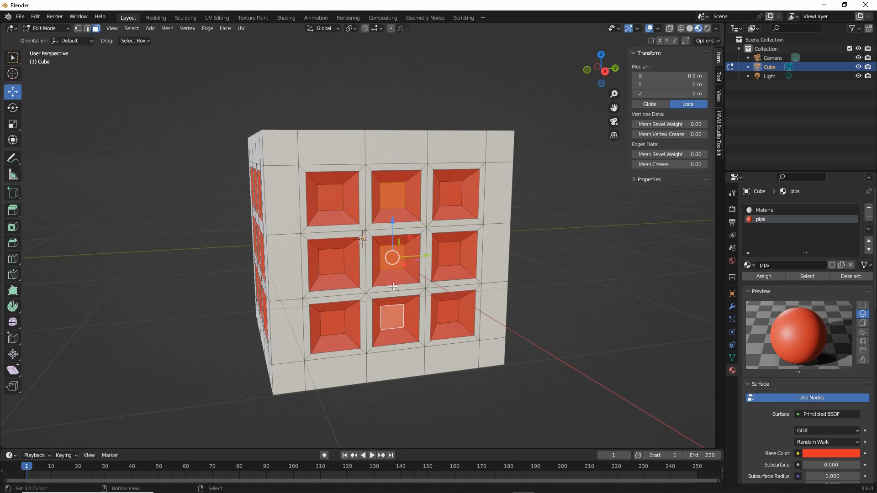
{"action": "middle_click_drag", "start_coordinate": [328, 282], "coordinate": [447, 281]}
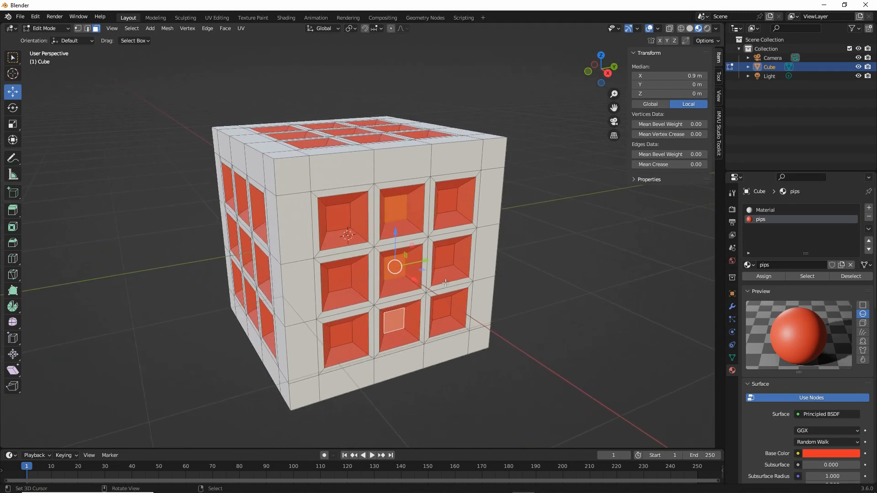
Step: Edge Slide the recessed upper-middle pip face on the cube's +X side outward by a factor of 1, flush with the surface
{"action": "right_click", "coordinate": [401, 209]}
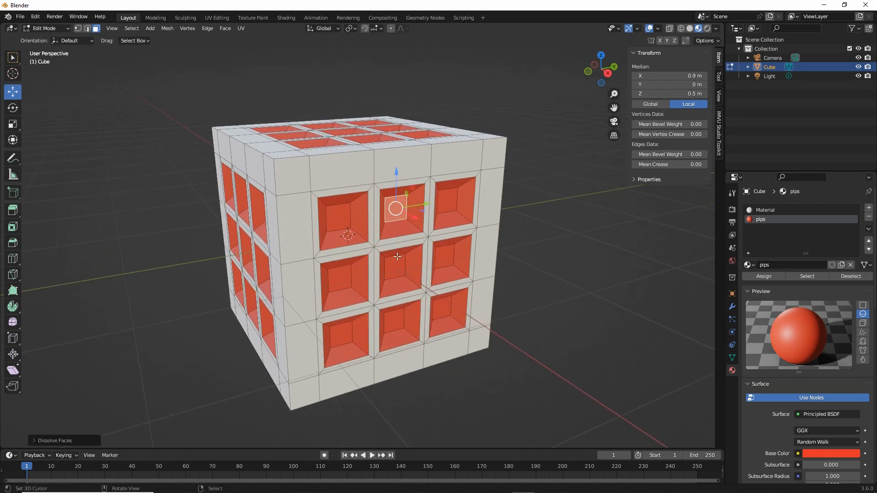
{"action": "left_click", "coordinate": [398, 221]}
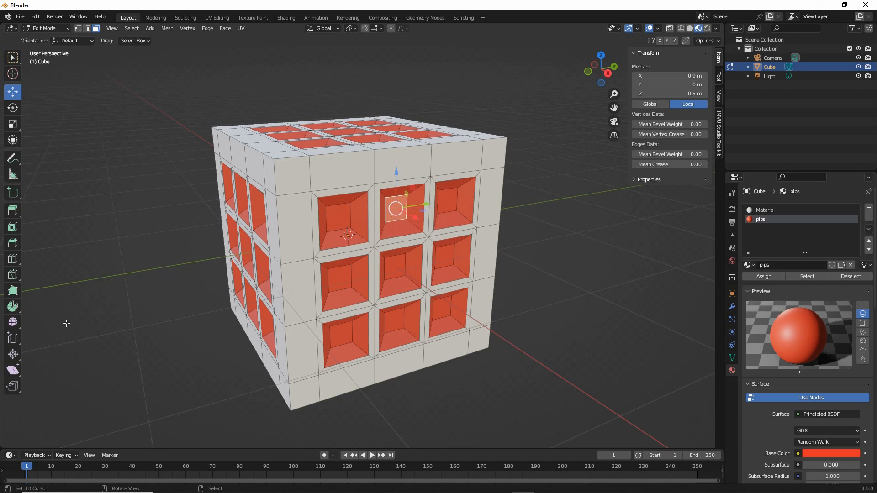
{"action": "mouse_move", "coordinate": [18, 329]}
{"action": "left_mouse_down"}
{"action": "mouse_move", "coordinate": [4, 350]}
{"action": "mouse_move", "coordinate": [9, 323]}
{"action": "left_mouse_up"}
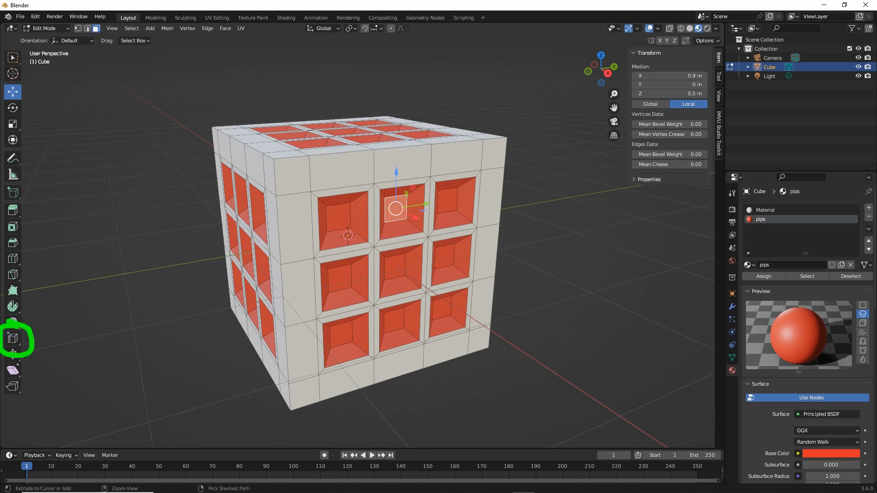
{"action": "left_click", "coordinate": [13, 339]}
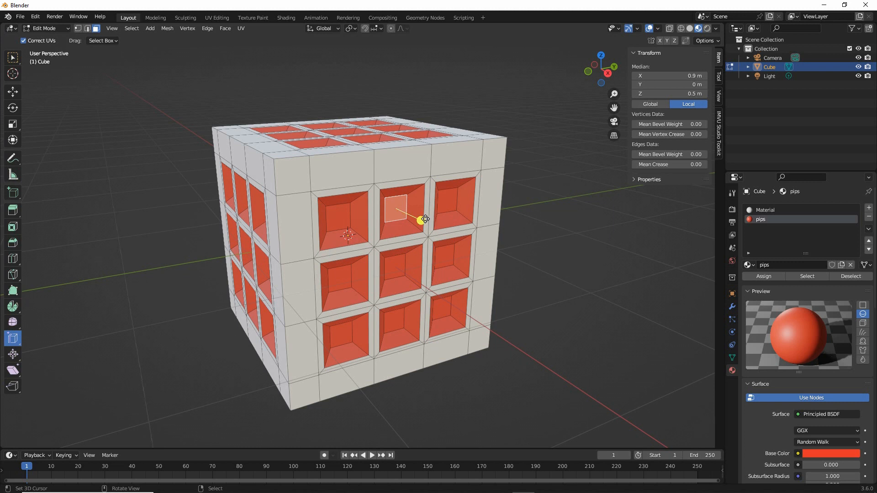
{"action": "mouse_move", "coordinate": [411, 218]}
{"action": "left_mouse_down"}
{"action": "mouse_move", "coordinate": [393, 208]}
{"action": "mouse_move", "coordinate": [497, 256]}
{"action": "mouse_move", "coordinate": [467, 265]}
{"action": "left_mouse_up"}
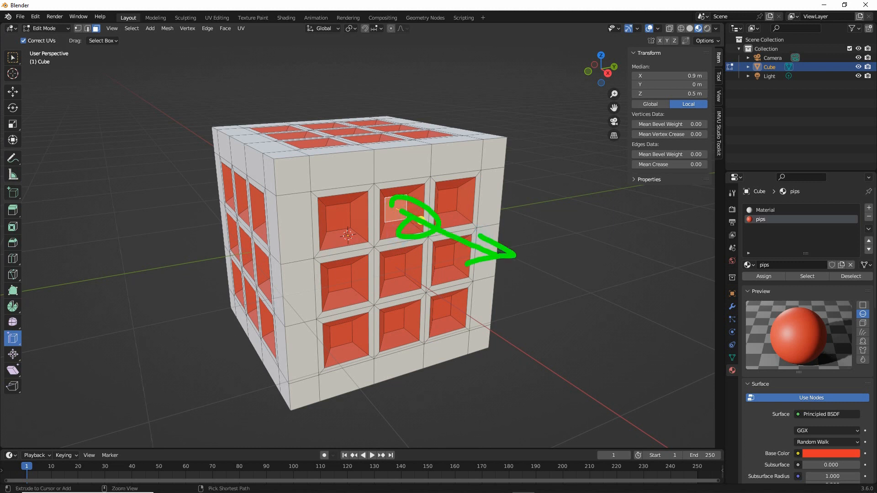
{"action": "mouse_move", "coordinate": [381, 188]}
{"action": "left_mouse_down"}
{"action": "mouse_move", "coordinate": [426, 183]}
{"action": "mouse_move", "coordinate": [428, 222]}
{"action": "mouse_move", "coordinate": [379, 240]}
{"action": "mouse_move", "coordinate": [380, 191]}
{"action": "left_mouse_up"}
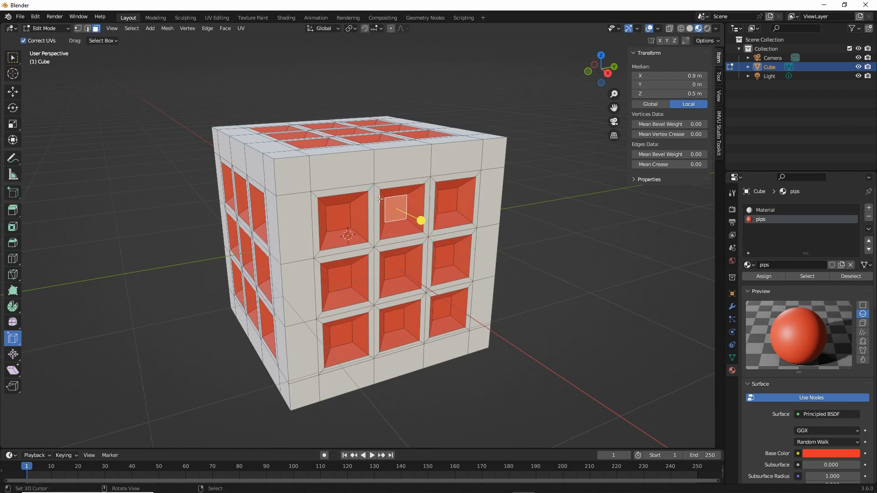
{"action": "left_click_drag", "start_coordinate": [422, 219], "coordinate": [511, 287]}
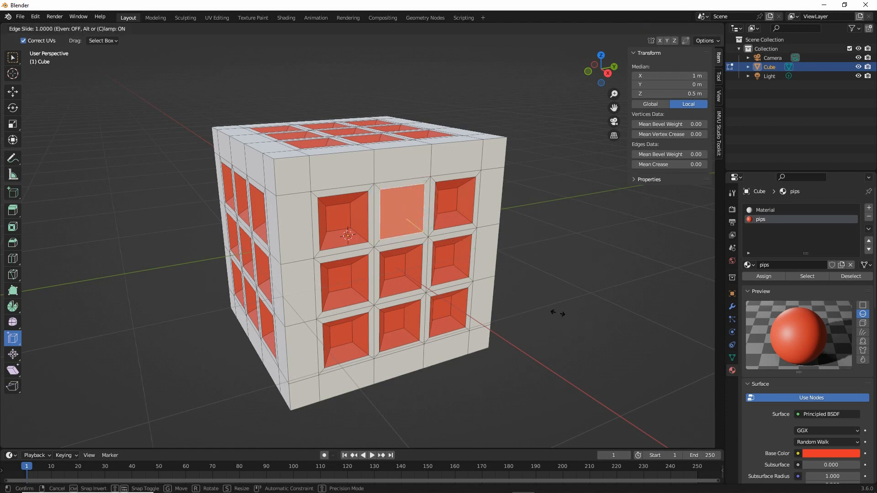
Step: Edge Slide the centre and lower-middle pip faces on the +X side out flush with the surface, leaving six recessed pips
{"action": "left_click", "coordinate": [389, 268]}
{"action": "left_click_drag", "start_coordinate": [418, 284], "coordinate": [561, 402]}
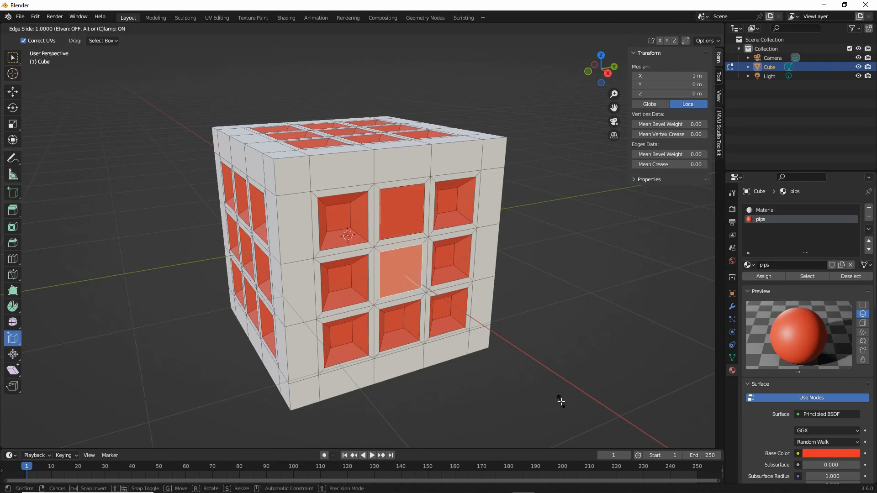
{"action": "left_click", "coordinate": [413, 336]}
{"action": "left_click_drag", "start_coordinate": [417, 339], "coordinate": [456, 356]}
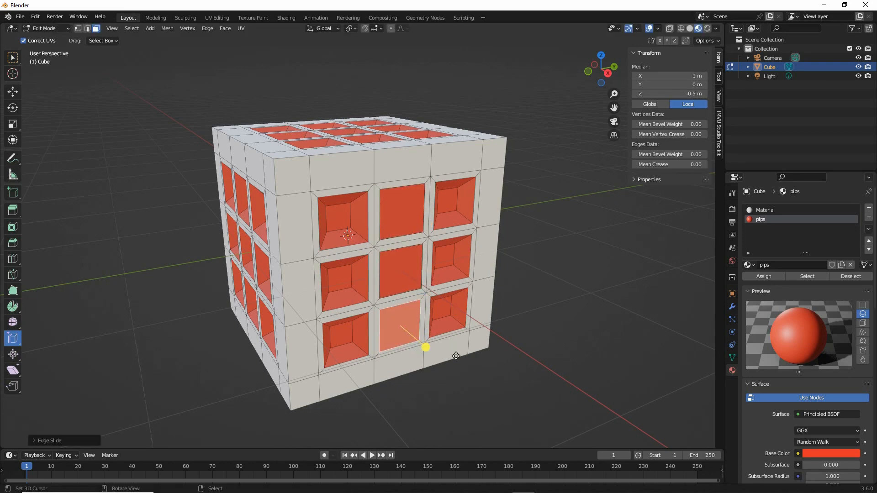
{"action": "middle_click_drag", "start_coordinate": [456, 356], "coordinate": [329, 178]}
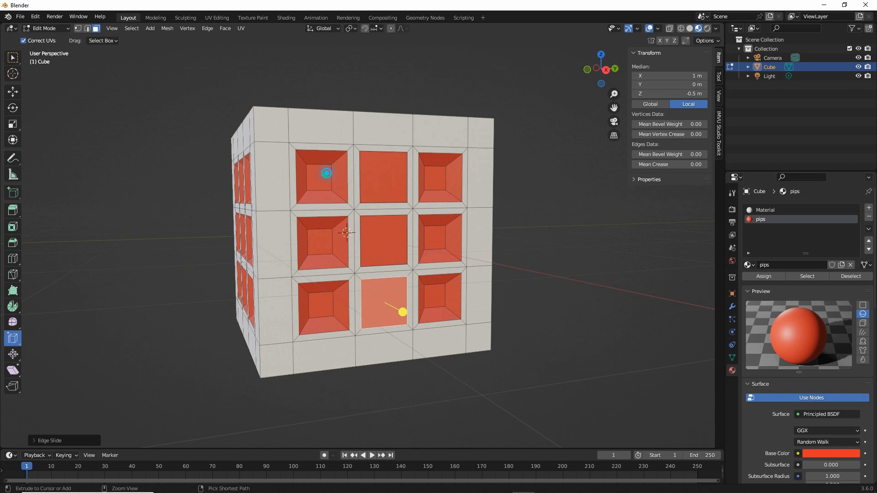
{"action": "left_click_drag", "start_coordinate": [326, 173], "coordinate": [343, 199]}
{"action": "mouse_move", "coordinate": [431, 182]}
{"action": "left_mouse_down"}
{"action": "mouse_move", "coordinate": [442, 181]}
{"action": "mouse_move", "coordinate": [429, 195]}
{"action": "left_mouse_up"}
{"action": "left_click_drag", "start_coordinate": [439, 214], "coordinate": [424, 267]}
{"action": "left_click_drag", "start_coordinate": [433, 286], "coordinate": [438, 313]}
{"action": "left_click_drag", "start_coordinate": [326, 298], "coordinate": [321, 312]}
{"action": "left_click_drag", "start_coordinate": [384, 162], "coordinate": [374, 299]}
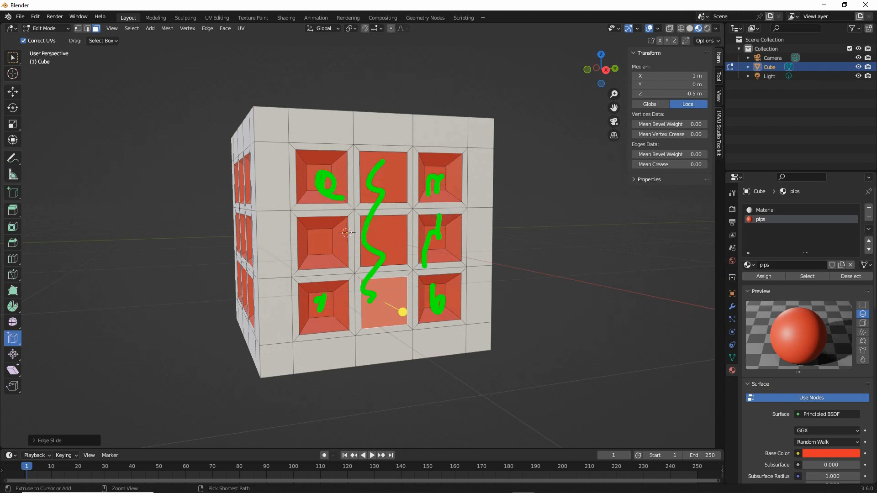
{"action": "key", "text": "Escape"}
Step: Edge Slide the three upper-row pip faces on the cube's -X side out until they are flush with the surface
{"action": "mouse_move", "coordinate": [402, 309]}
{"action": "middle_mouse_down"}
{"action": "mouse_move", "coordinate": [489, 251]}
{"action": "mouse_move", "coordinate": [339, 215]}
{"action": "mouse_move", "coordinate": [334, 228]}
{"action": "middle_mouse_up"}
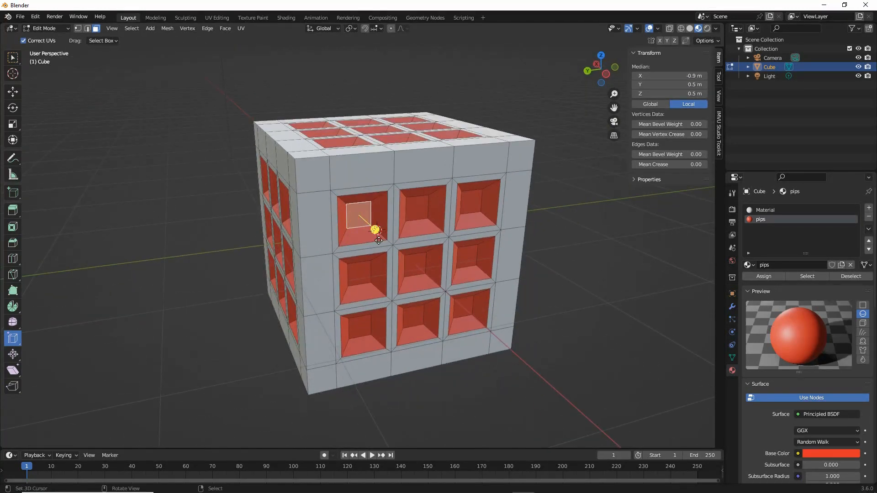
{"action": "left_click", "coordinate": [377, 232]}
{"action": "left_click", "coordinate": [484, 209]}
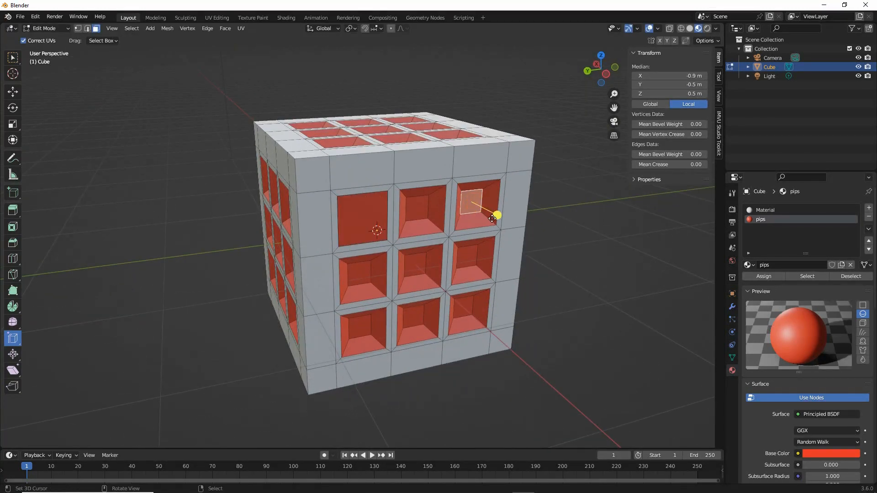
{"action": "left_click", "coordinate": [424, 222]}
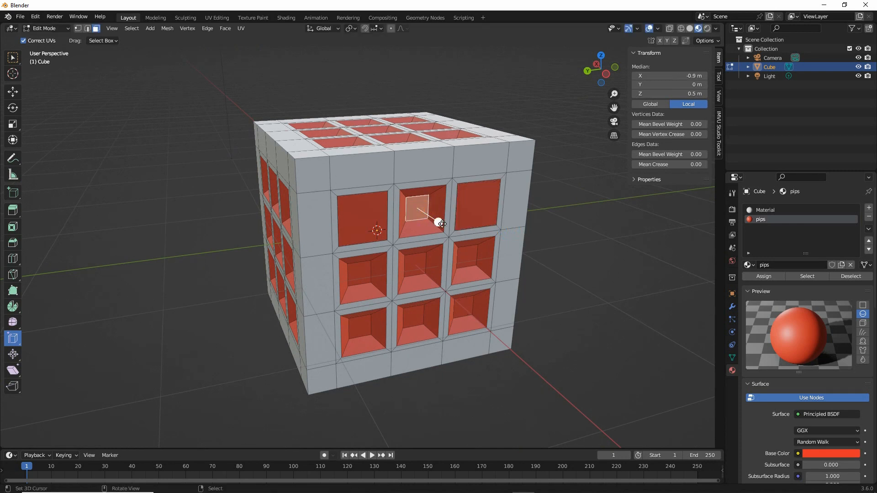
Step: Edge Slide the middle-right and lower-right pip faces on the -X side out flush with the surface
{"action": "right_click", "coordinate": [470, 259]}
{"action": "left_click_drag", "start_coordinate": [491, 274], "coordinate": [576, 339]}
{"action": "right_click", "coordinate": [466, 308]}
{"action": "left_click_drag", "start_coordinate": [488, 328], "coordinate": [617, 441]}
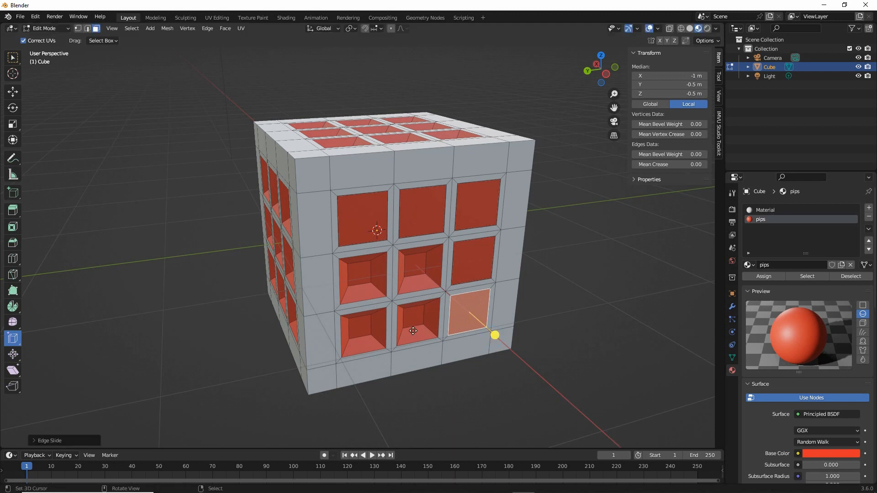
Step: Edge Slide the lower-middle, lower-left and middle-left pip faces on the -X side out flush, leaving only the centre pip recessed
{"action": "right_click", "coordinate": [412, 317]}
{"action": "left_click_drag", "start_coordinate": [437, 332], "coordinate": [438, 345]}
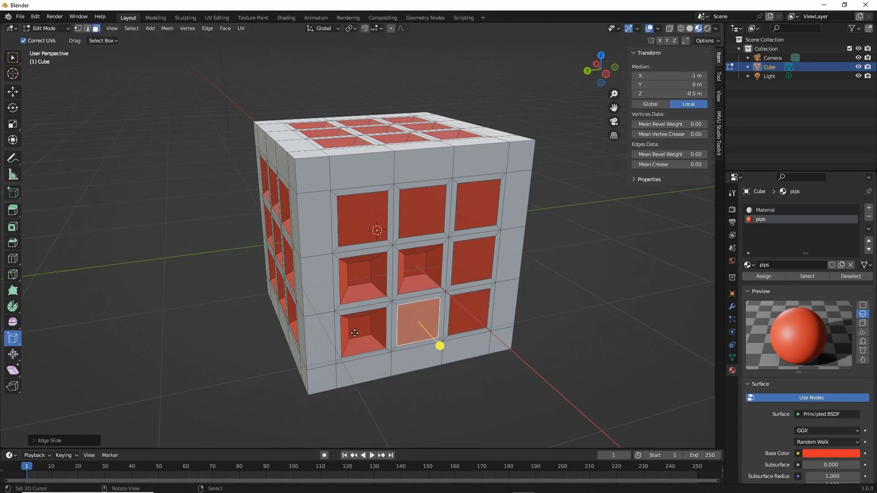
{"action": "right_click", "coordinate": [362, 329]}
{"action": "left_click_drag", "start_coordinate": [378, 350], "coordinate": [382, 356]}
{"action": "right_click", "coordinate": [359, 275]}
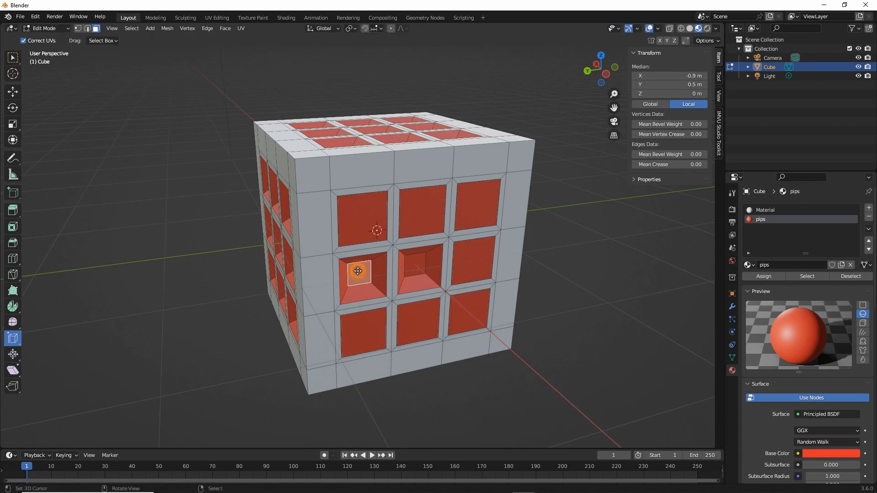
{"action": "left_click_drag", "start_coordinate": [372, 290], "coordinate": [472, 358]}
Step: Edge Slide the upper-middle, lower-middle, middle-right and middle-left pip faces on the -Y side out flush, leaving a recessed five-pip pattern
{"action": "middle_click_drag", "start_coordinate": [440, 294], "coordinate": [335, 225]}
{"action": "right_click", "coordinate": [339, 198]}
{"action": "left_click_drag", "start_coordinate": [314, 279], "coordinate": [234, 407]}
{"action": "right_click", "coordinate": [333, 361]}
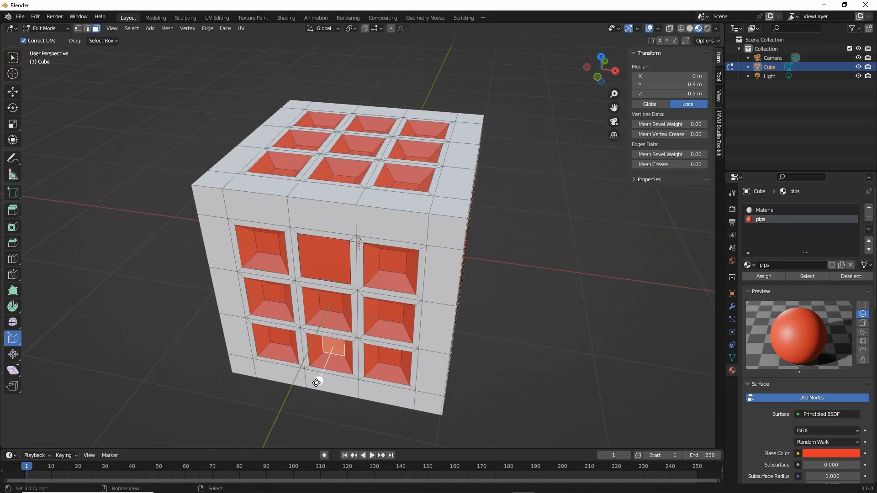
{"action": "left_click_drag", "start_coordinate": [317, 383], "coordinate": [315, 390]}
{"action": "right_click", "coordinate": [394, 313]}
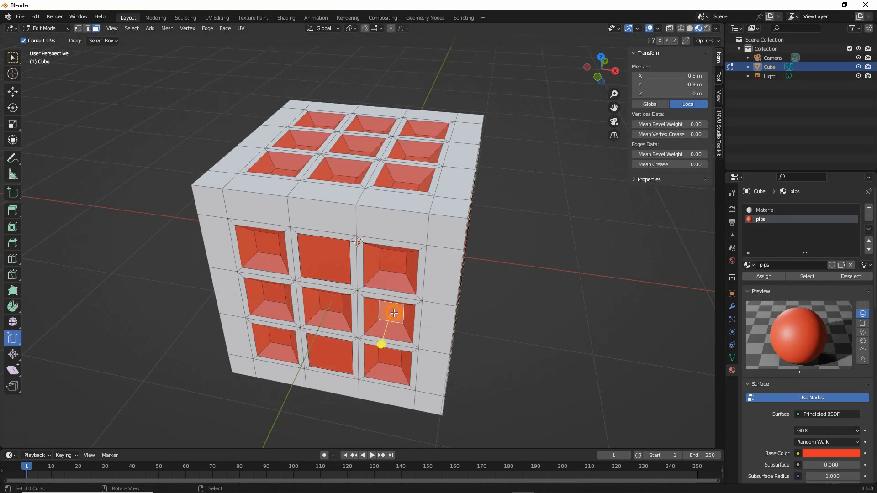
{"action": "left_click_drag", "start_coordinate": [379, 345], "coordinate": [362, 408]}
{"action": "left_click", "coordinate": [267, 290]}
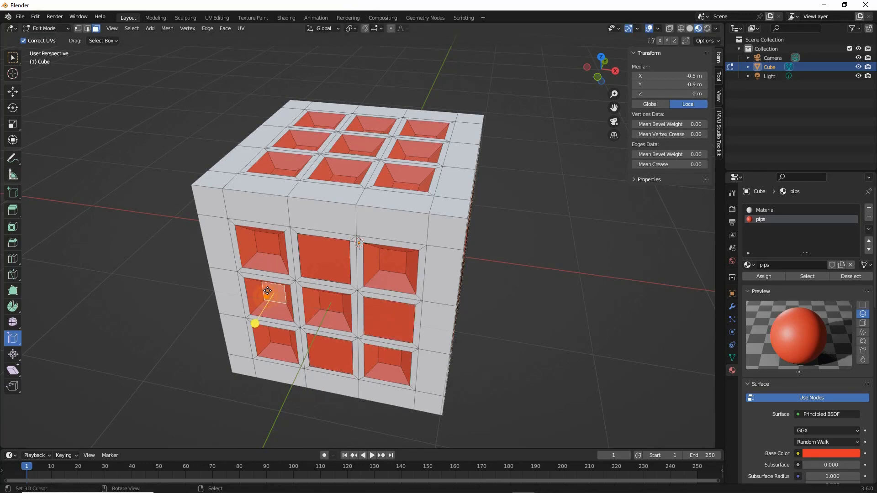
{"action": "left_click", "coordinate": [251, 332]}
Step: Edge Slide the upper-middle, upper-left and centre pip faces on the cube's +Y side out flush with the surface
{"action": "middle_click_drag", "start_coordinate": [250, 332], "coordinate": [361, 279]}
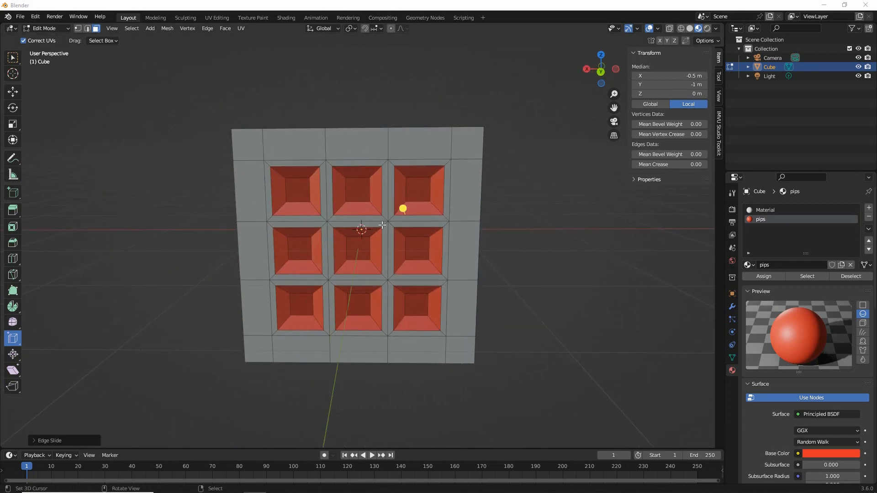
{"action": "left_click", "coordinate": [356, 195]}
{"action": "middle_click_drag", "start_coordinate": [360, 213], "coordinate": [391, 238]}
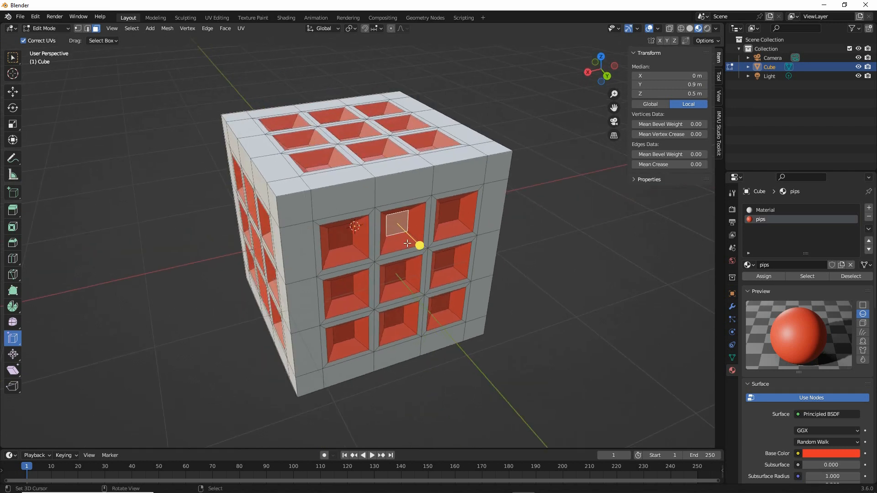
{"action": "left_click_drag", "start_coordinate": [421, 245], "coordinate": [516, 349]}
{"action": "left_click", "coordinate": [340, 236]}
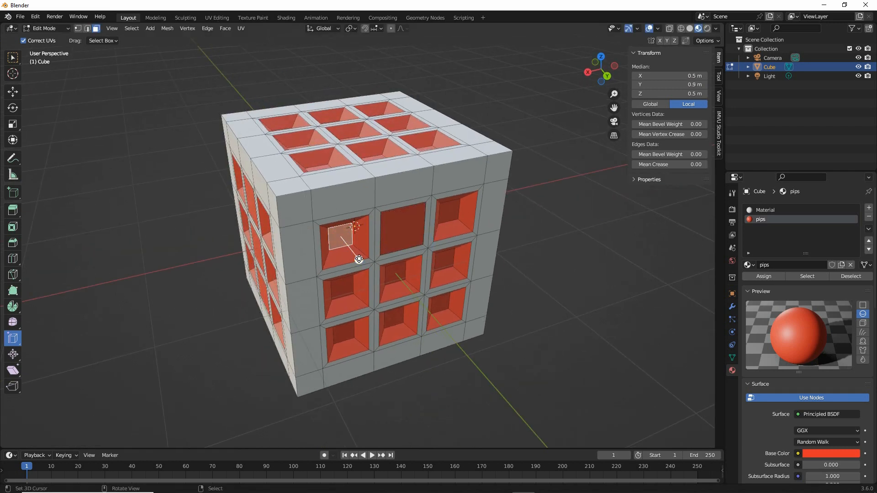
{"action": "left_click_drag", "start_coordinate": [356, 256], "coordinate": [363, 266]}
{"action": "left_click", "coordinate": [393, 275]}
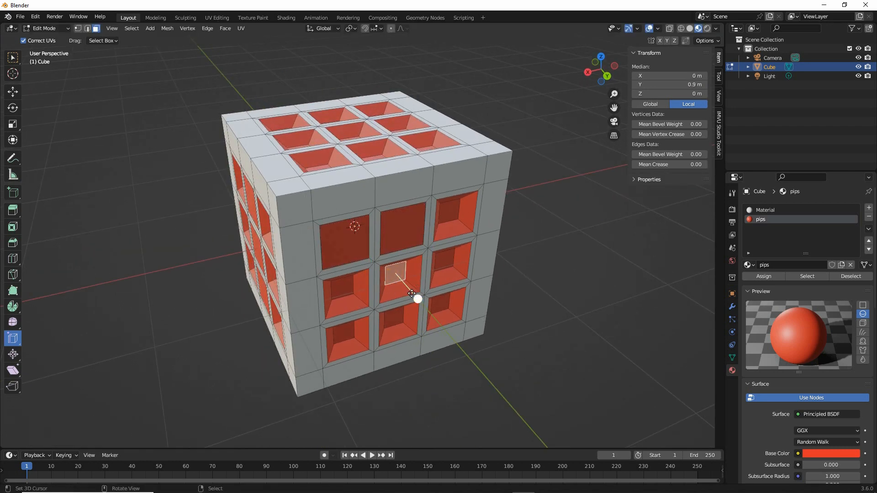
{"action": "left_click_drag", "start_coordinate": [415, 298], "coordinate": [423, 306]}
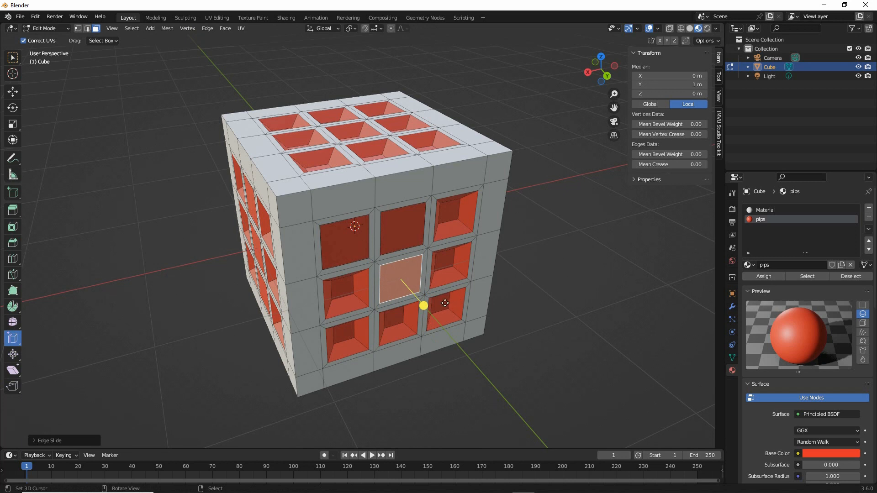
Step: Edge Slide the lower-right, middle-right, middle-left and lower-middle pip faces on the +Y side out flush, leaving two diagonal pips recessed
{"action": "left_click", "coordinate": [445, 303]}
{"action": "left_click_drag", "start_coordinate": [462, 326], "coordinate": [471, 338]}
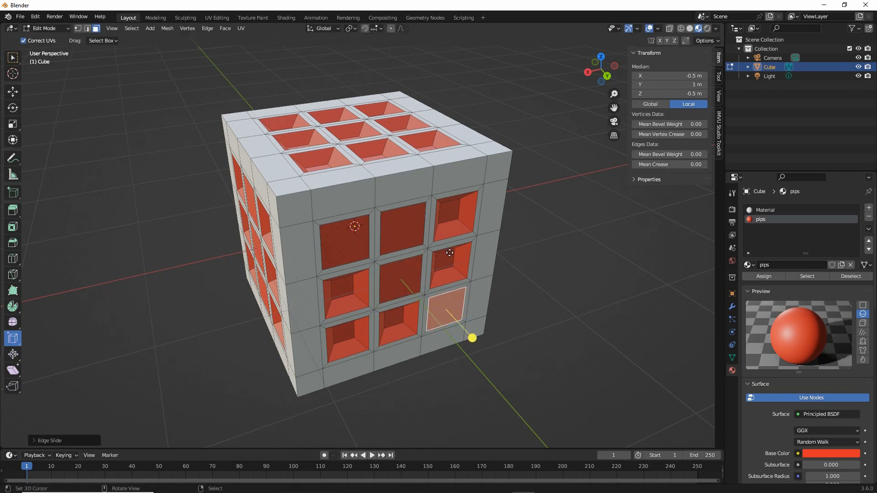
{"action": "left_click", "coordinate": [449, 253]}
{"action": "left_click_drag", "start_coordinate": [469, 282], "coordinate": [476, 289]}
{"action": "left_click", "coordinate": [342, 288]}
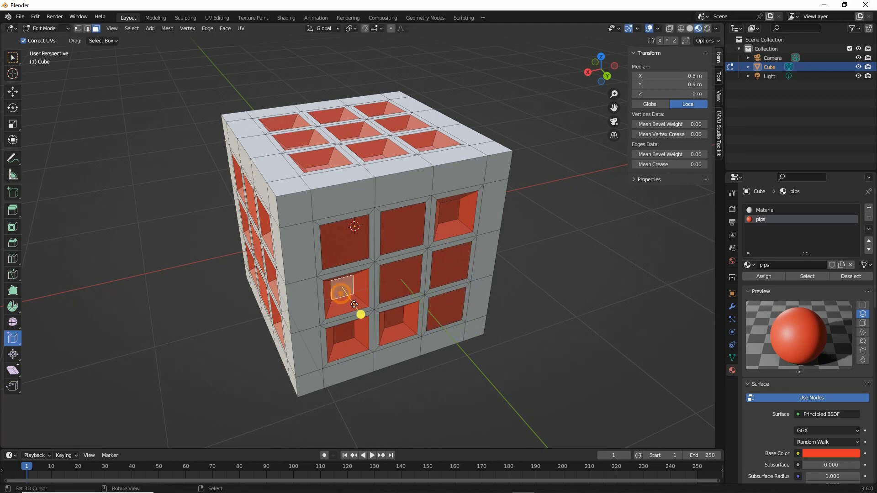
{"action": "left_click_drag", "start_coordinate": [355, 305], "coordinate": [362, 315]}
{"action": "left_click", "coordinate": [402, 316]}
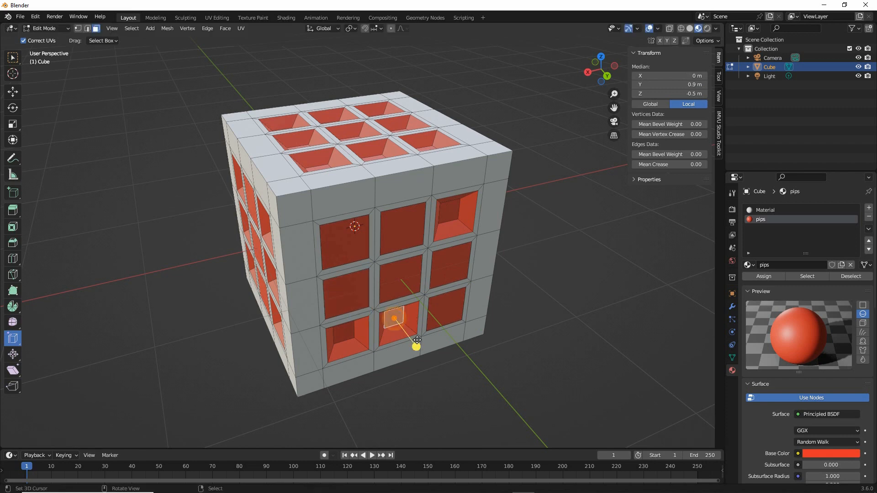
{"action": "left_click_drag", "start_coordinate": [417, 340], "coordinate": [418, 354]}
Step: Edge Slide the two middle pip faces nearest the +X and -X edges of the cube's top side up flush with the surface
{"action": "middle_click_drag", "start_coordinate": [418, 354], "coordinate": [302, 154]}
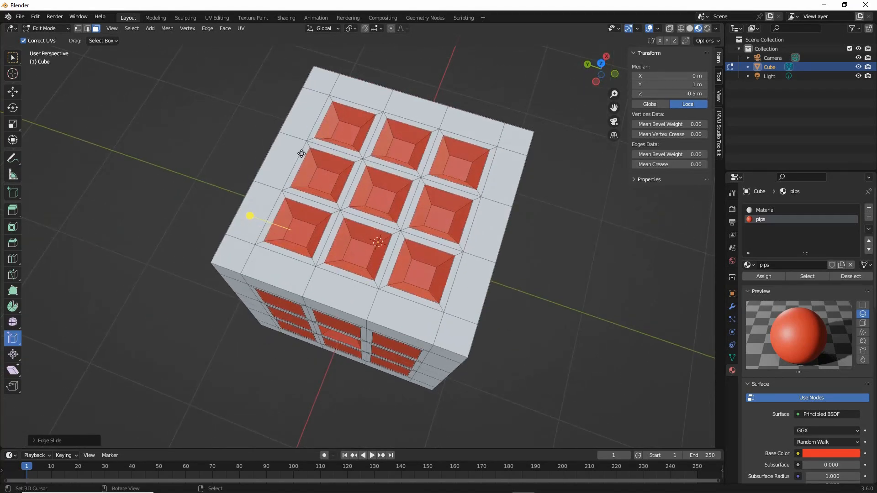
{"action": "left_click", "coordinate": [354, 134]}
{"action": "middle_click_drag", "start_coordinate": [354, 134], "coordinate": [371, 129]}
{"action": "left_click", "coordinate": [371, 128]}
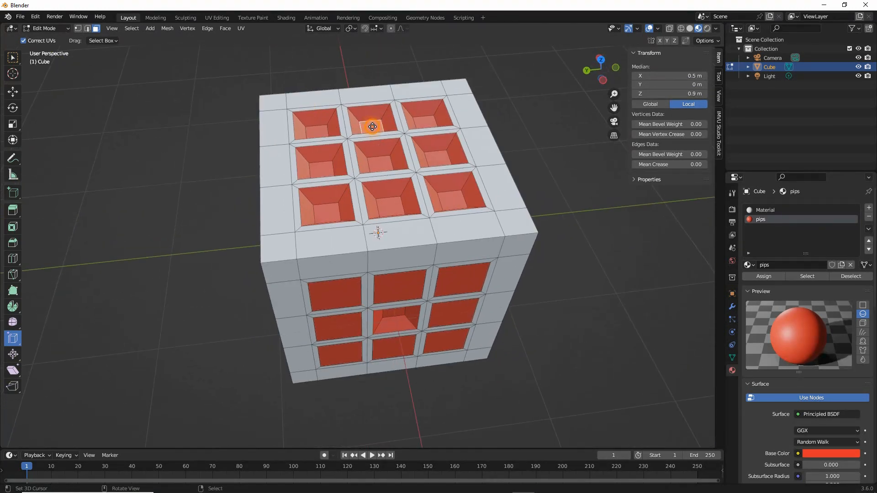
{"action": "left_click_drag", "start_coordinate": [374, 90], "coordinate": [372, 78]}
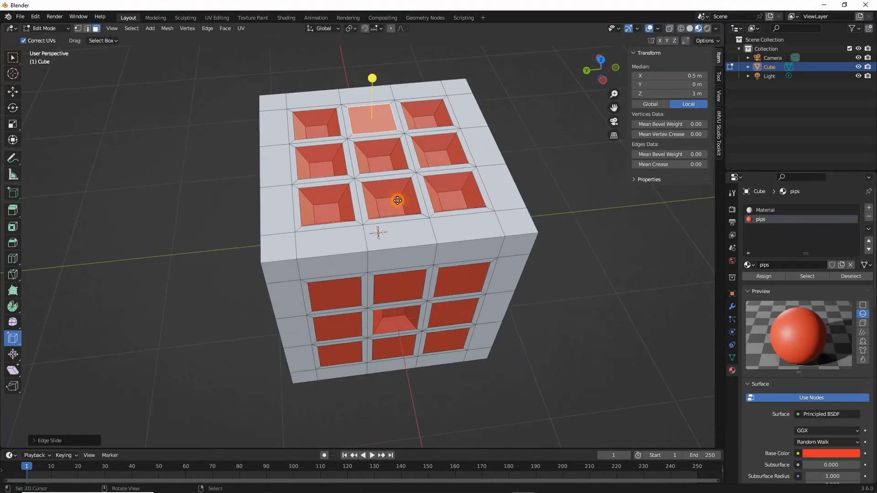
{"action": "left_click", "coordinate": [398, 201]}
{"action": "left_click_drag", "start_coordinate": [393, 174], "coordinate": [392, 48]}
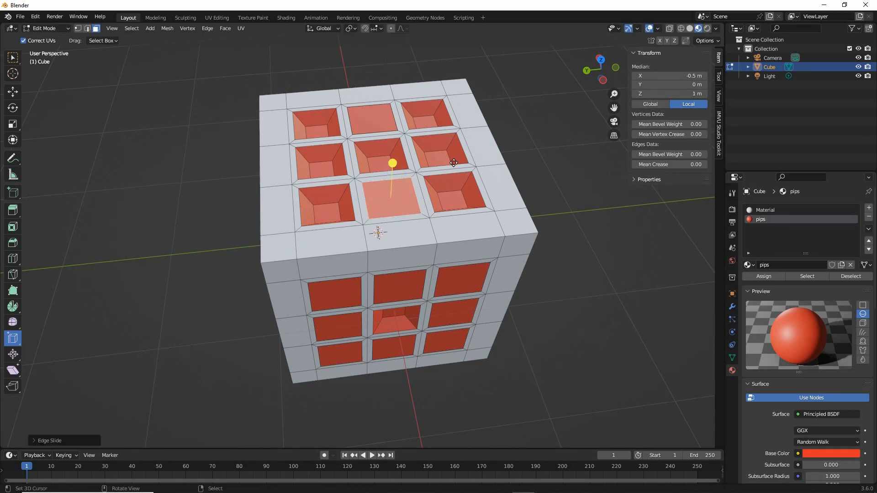
Step: Edge Slide the top side's remaining middle-row pip faces, including the centre one, up flush, leaving only the four corner pips recessed
{"action": "left_click", "coordinate": [435, 156]}
{"action": "left_click_drag", "start_coordinate": [444, 122], "coordinate": [441, 55]}
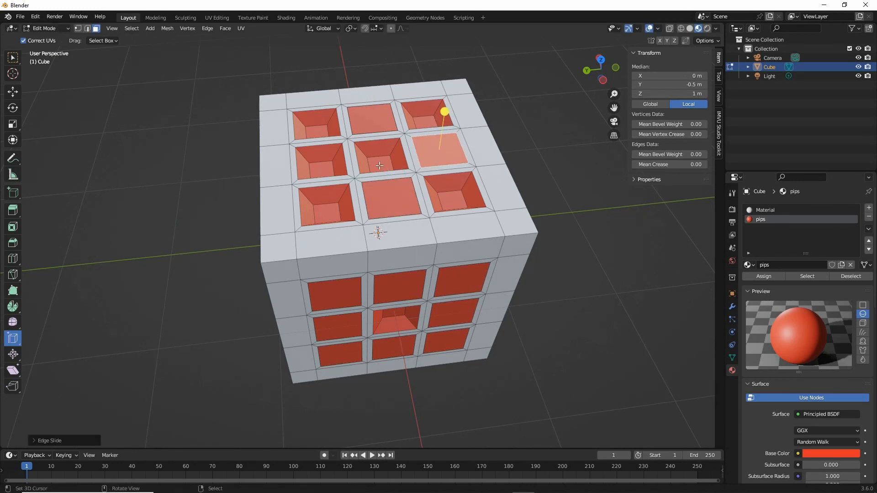
{"action": "left_click", "coordinate": [380, 157]}
{"action": "left_click_drag", "start_coordinate": [383, 126], "coordinate": [389, 54]}
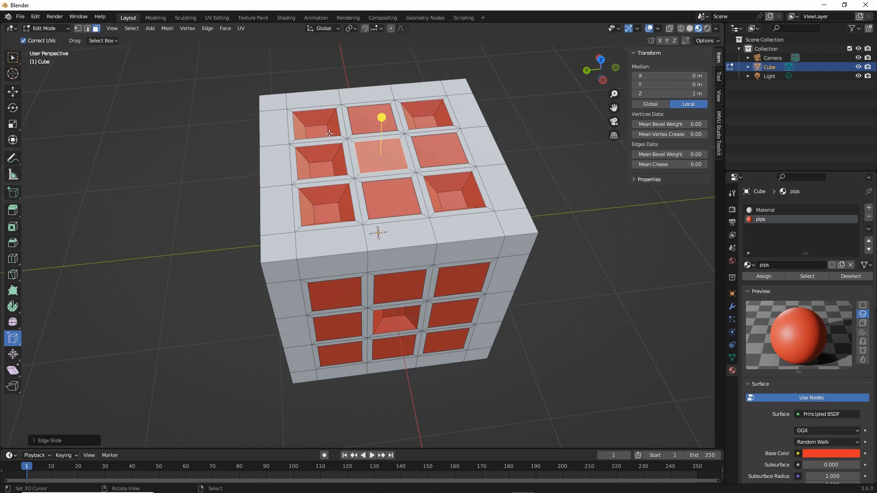
{"action": "left_click", "coordinate": [322, 166]}
{"action": "left_click_drag", "start_coordinate": [322, 167], "coordinate": [330, 128]}
Step: On the cube's underside, Edge Slide the middle and +Y corner pip faces of the row nearest the -X side out flush
{"action": "middle_click_drag", "start_coordinate": [330, 127], "coordinate": [401, 257]}
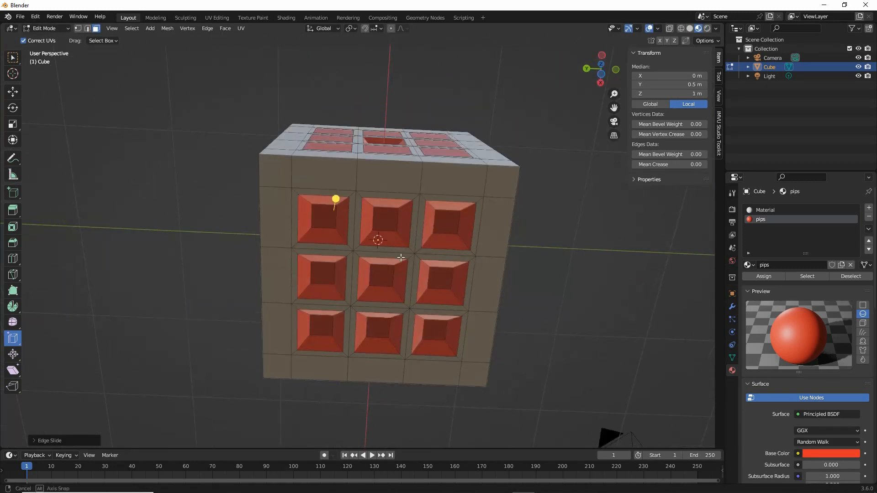
{"action": "left_click", "coordinate": [385, 224]}
{"action": "middle_click_drag", "start_coordinate": [385, 229], "coordinate": [402, 301]}
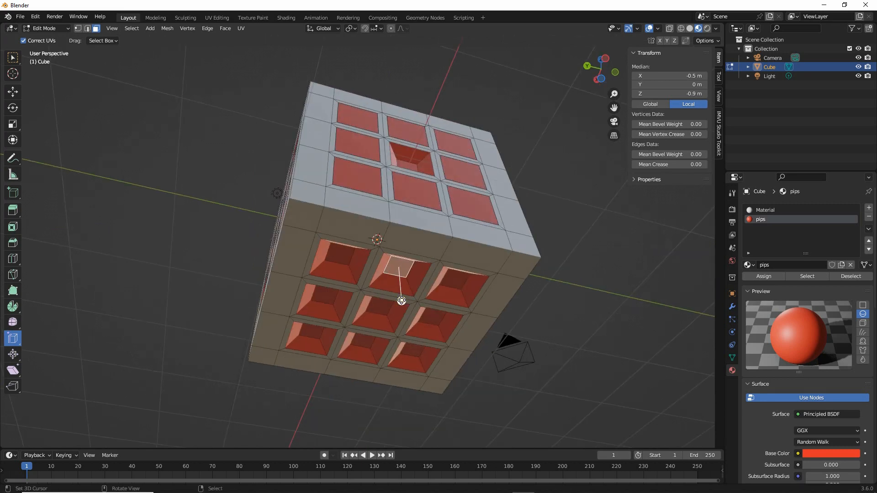
{"action": "left_click_drag", "start_coordinate": [402, 301], "coordinate": [392, 325]}
{"action": "middle_click_drag", "start_coordinate": [379, 317], "coordinate": [356, 292]}
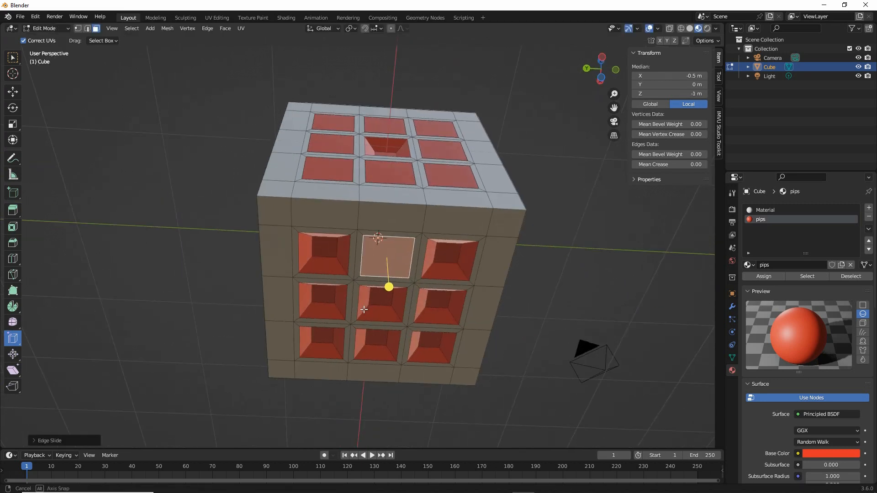
{"action": "left_click", "coordinate": [321, 250]}
{"action": "left_click_drag", "start_coordinate": [323, 278], "coordinate": [406, 313]}
Step: Edge Slide four more off-diagonal pip faces on the underside out flush, leaving a recessed diagonal of three pips
{"action": "left_click", "coordinate": [442, 300]}
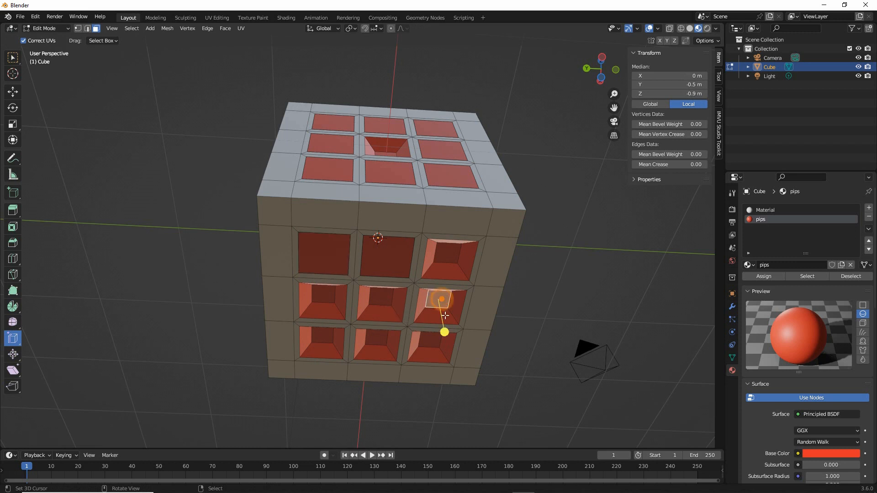
{"action": "left_click_drag", "start_coordinate": [445, 329], "coordinate": [454, 418]}
{"action": "left_click", "coordinate": [432, 348]}
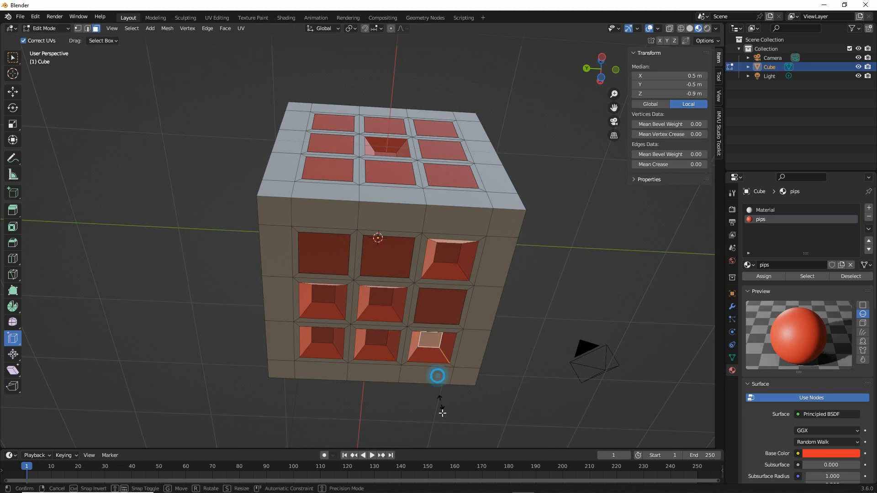
{"action": "left_click_drag", "start_coordinate": [437, 372], "coordinate": [407, 384]}
{"action": "left_click", "coordinate": [321, 299]}
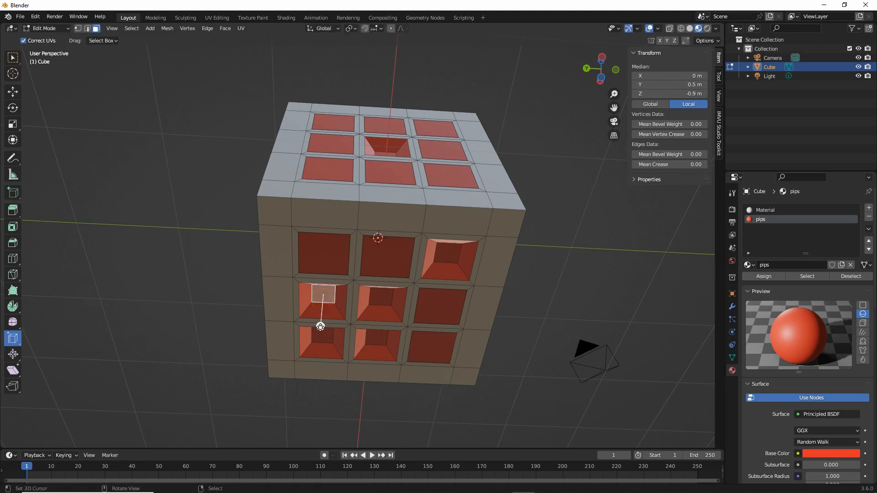
{"action": "left_click_drag", "start_coordinate": [321, 326], "coordinate": [319, 334]}
{"action": "left_click", "coordinate": [377, 339]}
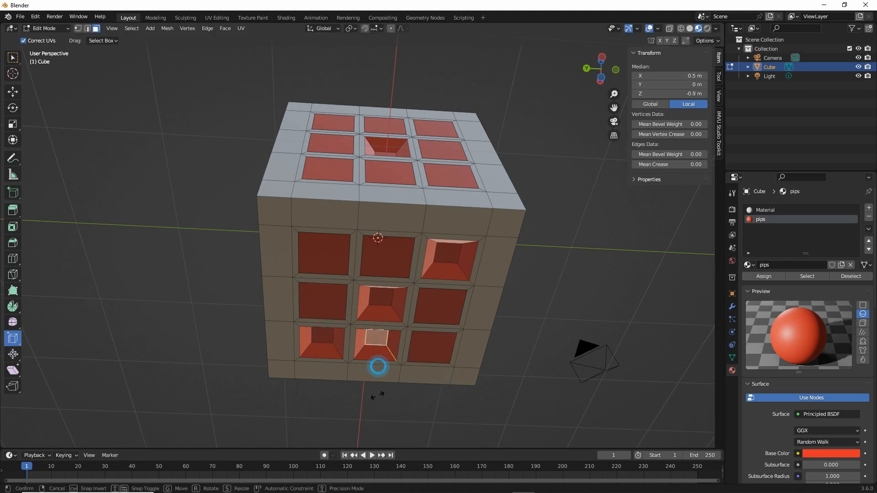
{"action": "left_click_drag", "start_coordinate": [378, 368], "coordinate": [377, 327]}
Step: Add a Subdivision Surface modifier to the cube
{"action": "middle_click_drag", "start_coordinate": [377, 327], "coordinate": [595, 256]}
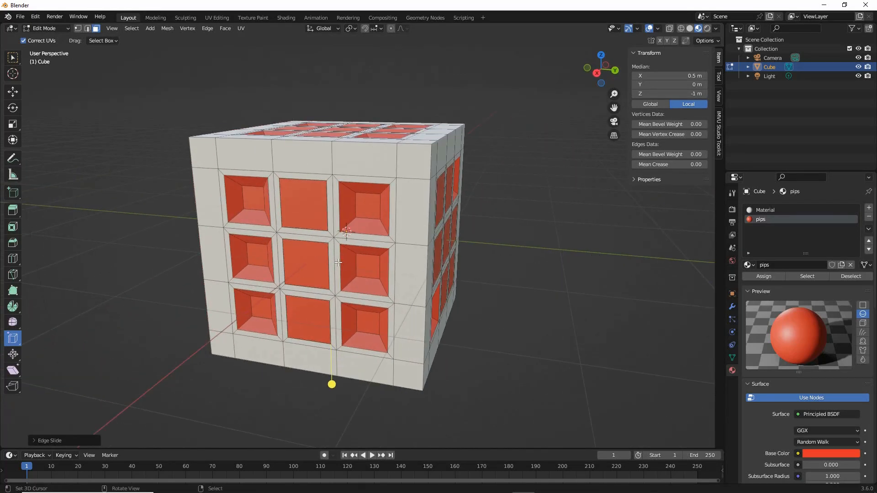
{"action": "middle_click_drag", "start_coordinate": [338, 262], "coordinate": [415, 279]}
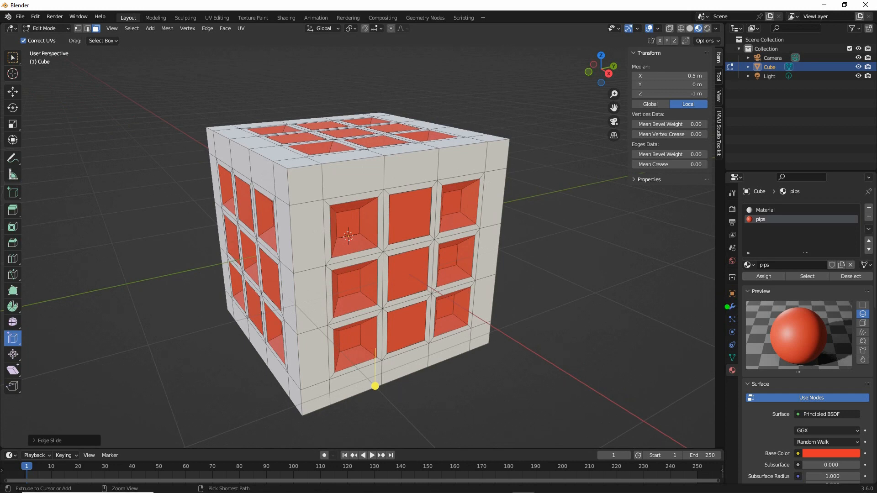
{"action": "mouse_move", "coordinate": [732, 301]}
{"action": "left_mouse_down"}
{"action": "mouse_move", "coordinate": [734, 323]}
{"action": "mouse_move", "coordinate": [730, 299]}
{"action": "left_mouse_up"}
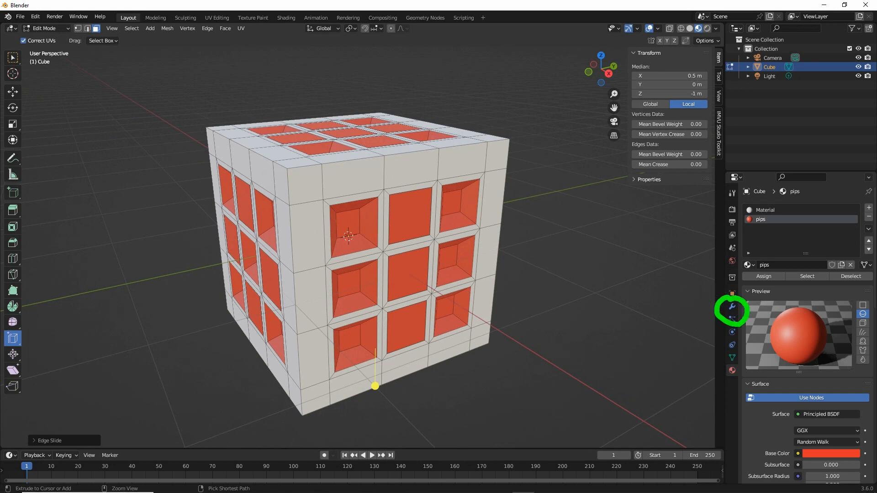
{"action": "left_click", "coordinate": [732, 306]}
{"action": "left_click", "coordinate": [775, 208]}
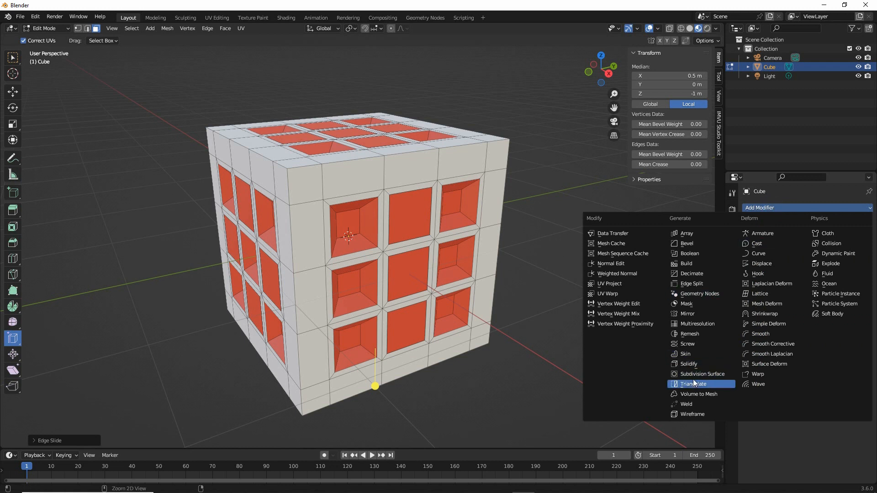
{"action": "left_click_drag", "start_coordinate": [681, 383], "coordinate": [718, 387]}
{"action": "left_click_drag", "start_coordinate": [743, 216], "coordinate": [773, 217]}
{"action": "key", "text": "Escape"}
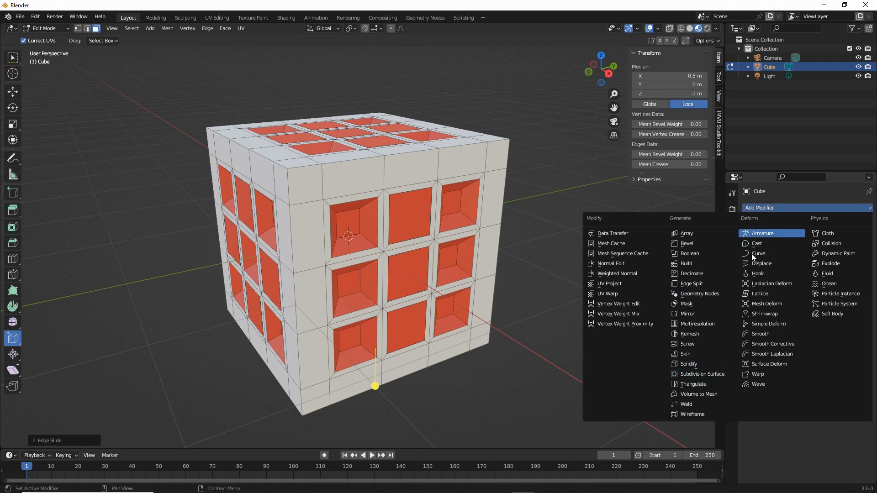
{"action": "left_click", "coordinate": [698, 374]}
Step: Set the Subdivision modifier's viewport levels to 4
{"action": "mouse_move", "coordinate": [421, 228]}
{"action": "middle_mouse_down"}
{"action": "mouse_move", "coordinate": [356, 231]}
{"action": "mouse_move", "coordinate": [343, 208]}
{"action": "mouse_move", "coordinate": [427, 222]}
{"action": "middle_mouse_up"}
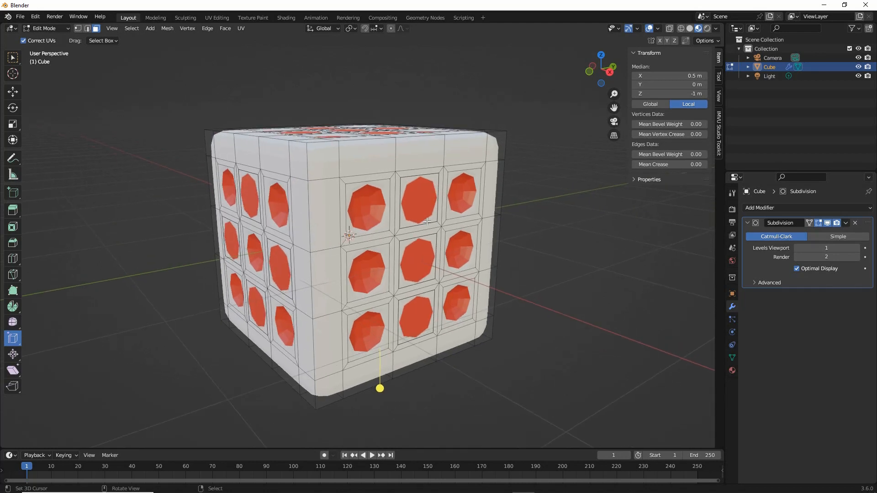
{"action": "scroll", "coordinate": [427, 222], "scroll_direction": "up", "scroll_amount": 3}
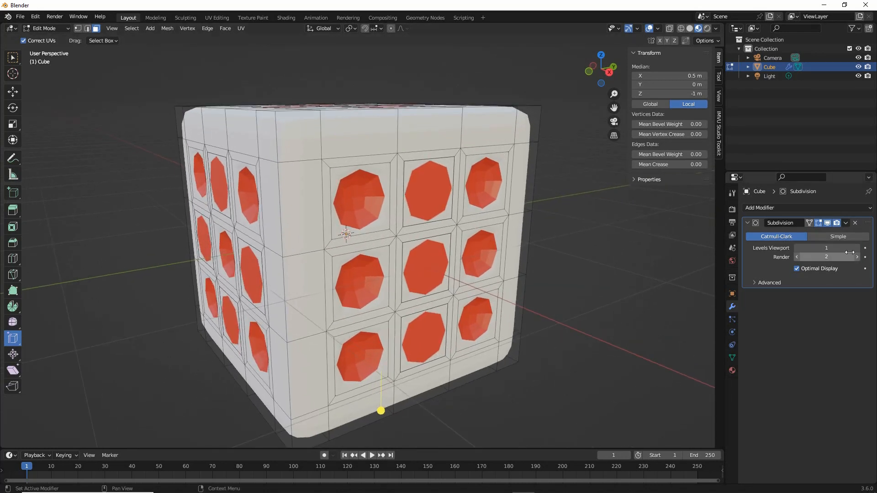
{"action": "left_click", "coordinate": [858, 248]}
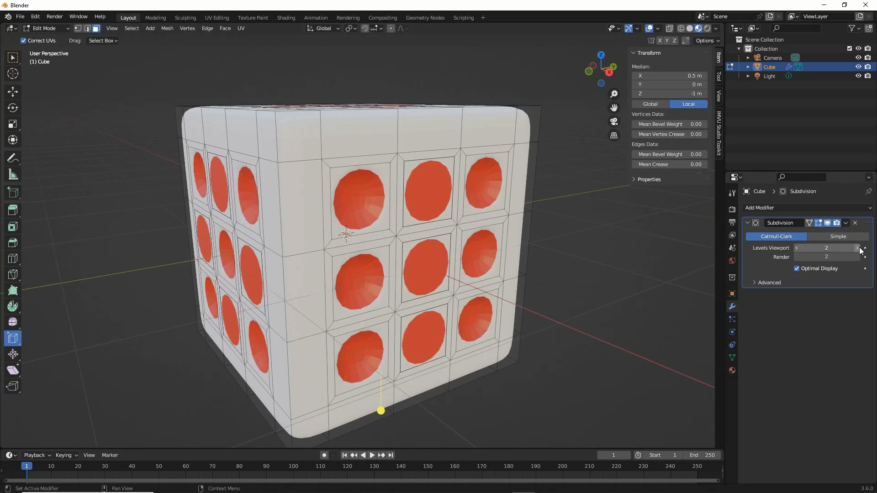
{"action": "left_click", "coordinate": [857, 248]}
{"action": "middle_click_drag", "start_coordinate": [545, 246], "coordinate": [552, 172]}
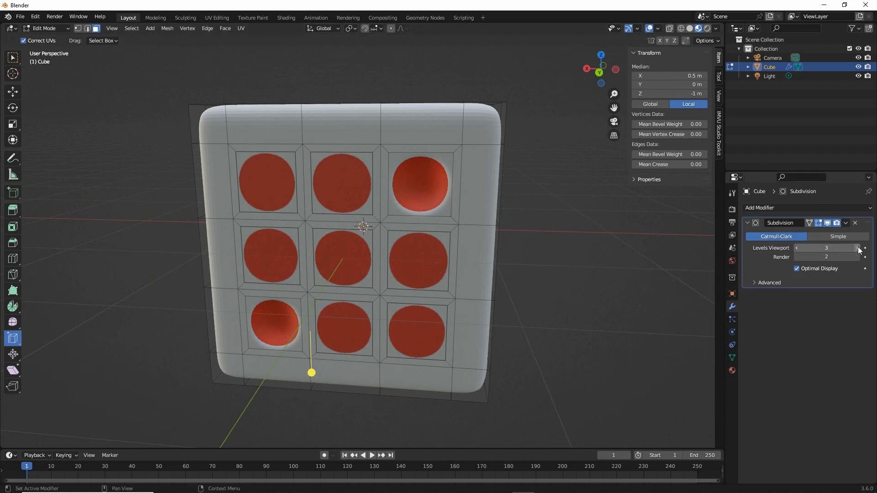
Step: Select the eight flush pip faces around the recessed centre pip on the cube's -X side
{"action": "middle_click_drag", "start_coordinate": [495, 215], "coordinate": [429, 203]}
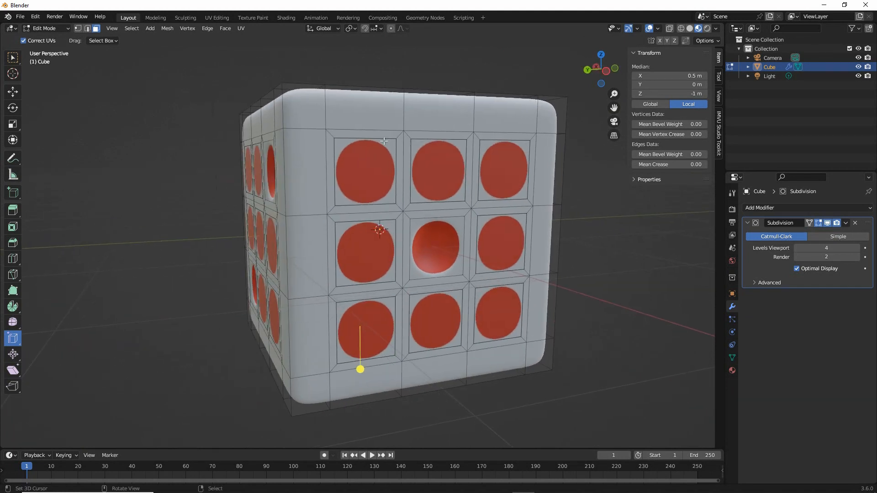
{"action": "left_click", "coordinate": [375, 175]}
{"action": "left_click", "coordinate": [443, 162], "text": "shift"}
{"action": "left_click", "coordinate": [498, 169], "text": "shift"}
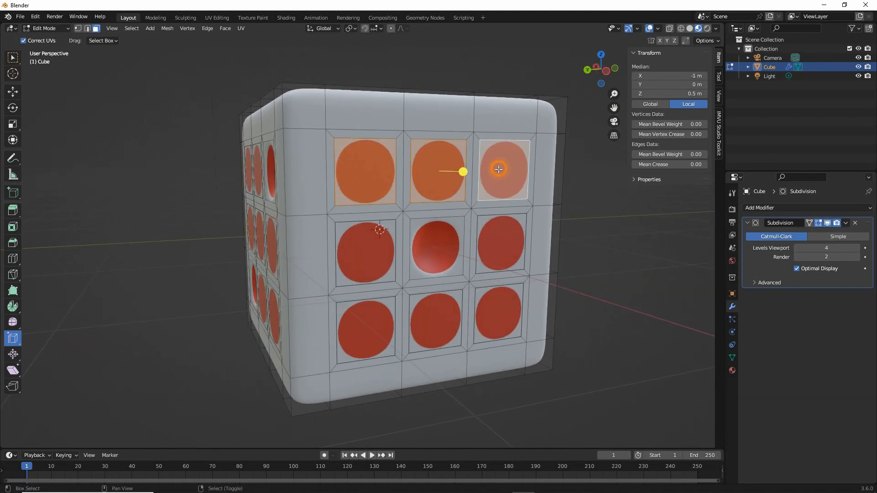
{"action": "left_click", "coordinate": [502, 232], "text": "shift"}
{"action": "left_click", "coordinate": [367, 242], "text": "shift"}
{"action": "left_click", "coordinate": [368, 321], "text": "shift"}
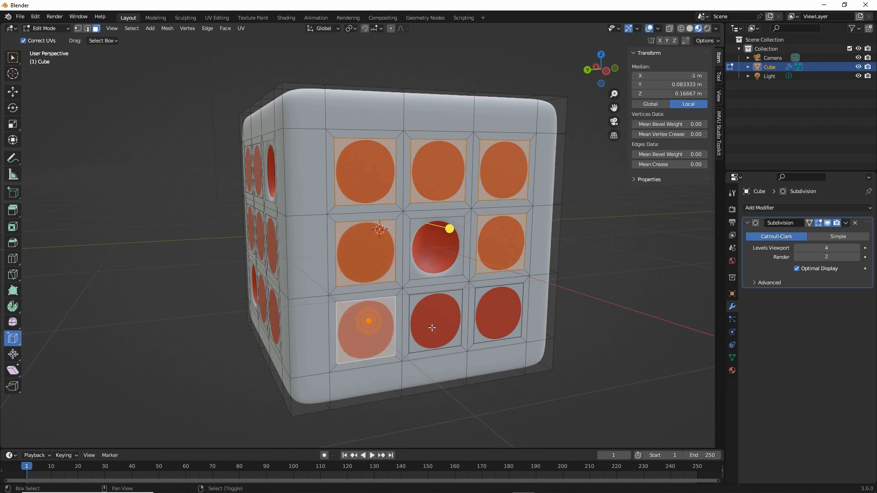
{"action": "left_click", "coordinate": [441, 321], "text": "shift"}
{"action": "left_click", "coordinate": [498, 314], "text": "shift"}
{"action": "middle_click_drag", "start_coordinate": [427, 265], "coordinate": [421, 270]}
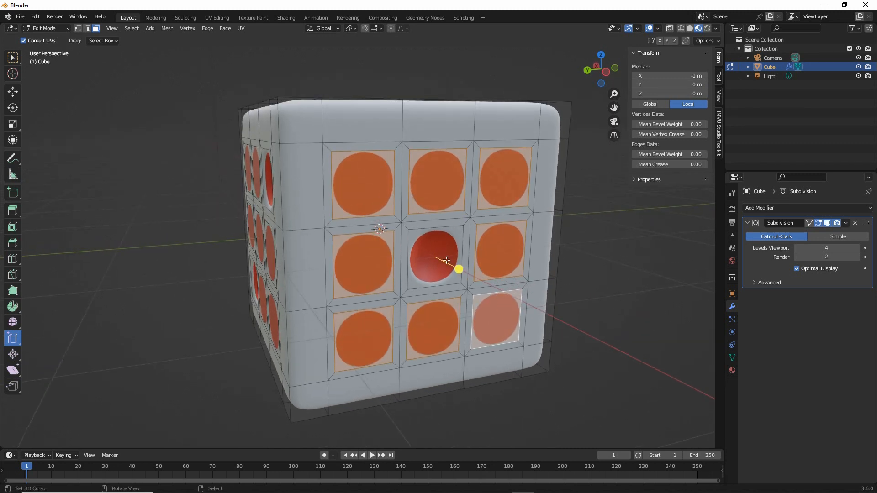
Step: Try growing and shrinking the selection of flush pip faces by one ring with Select More and Select Less
{"action": "key", "text": "ctrl+KP_Add"}
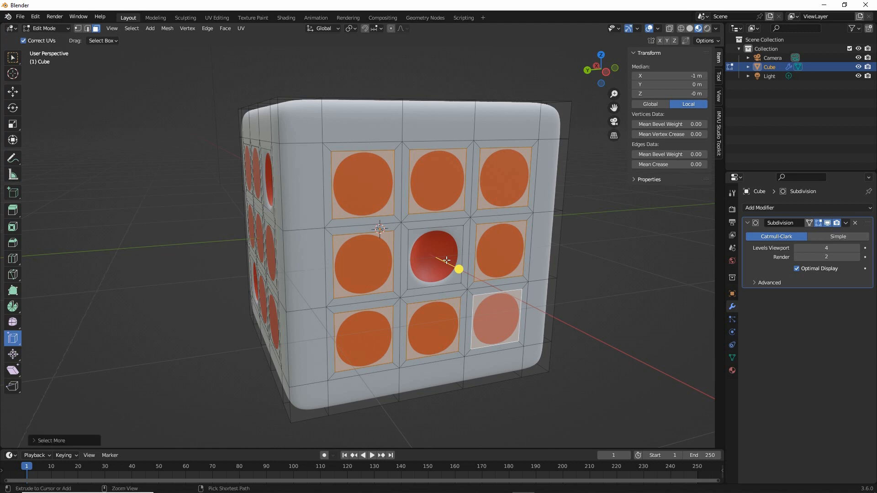
{"action": "key", "text": "ctrl+KP_Add"}
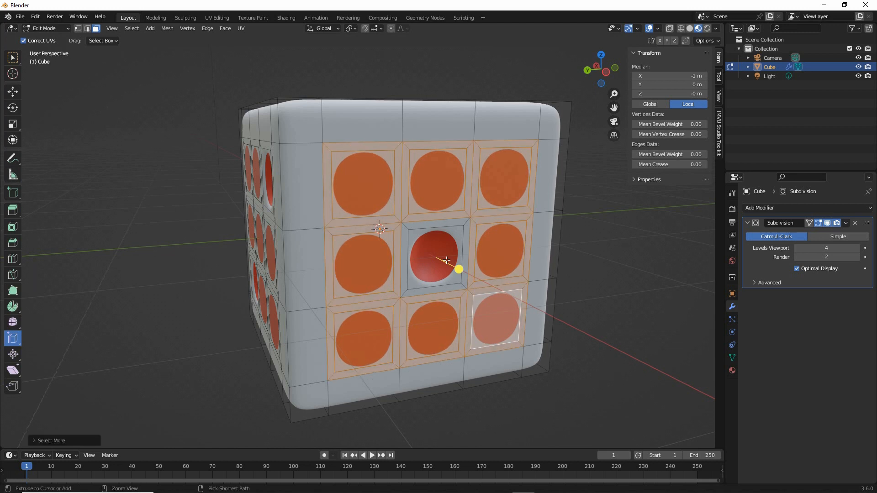
{"action": "key", "text": "ctrl+KP_Subtract"}
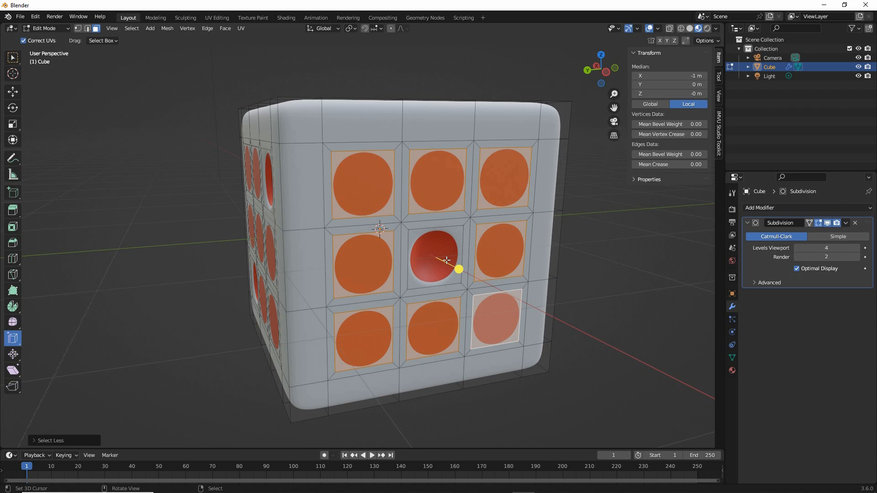
{"action": "key", "text": "ctrl+KP_Add"}
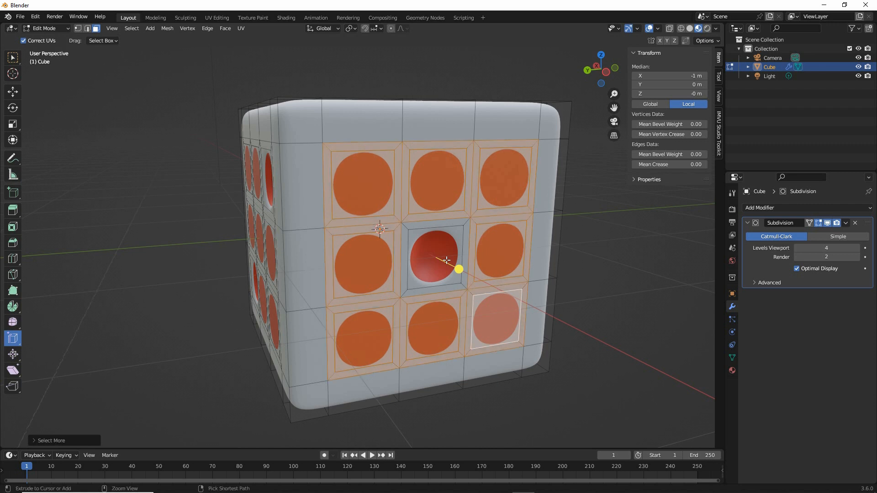
{"action": "key", "text": "ctrl+KP_Subtract"}
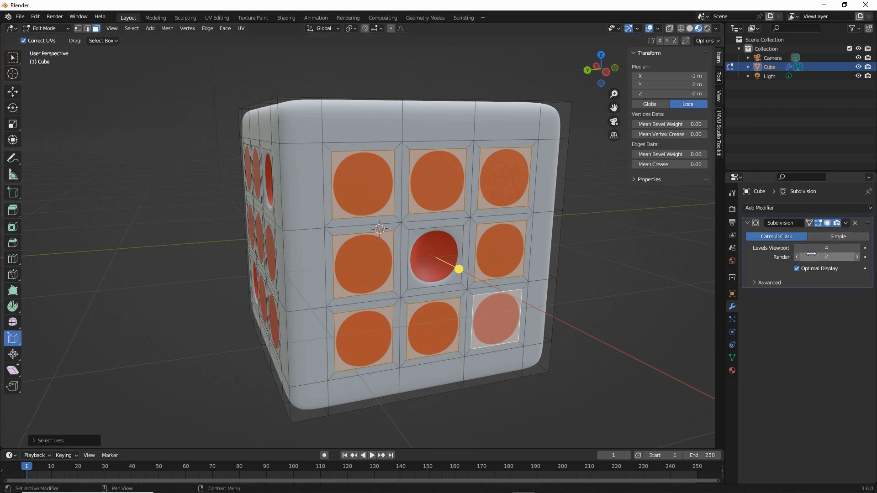
Step: Set the Subdivision modifier's viewport levels to 0
{"action": "left_click", "coordinate": [797, 248]}
{"action": "left_click", "coordinate": [797, 248]}
{"action": "left_click", "coordinate": [797, 249]}
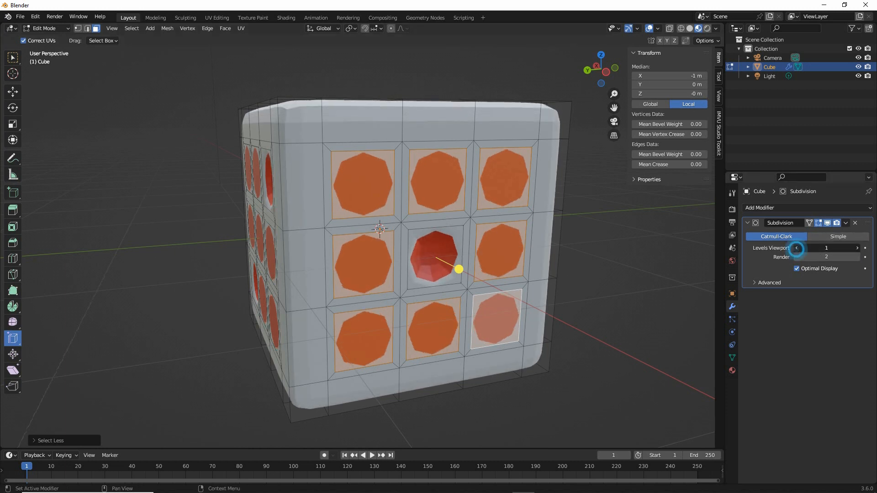
{"action": "left_click", "coordinate": [797, 248]}
Step: Inspect the inner face of the recessed centre pip on the -X side and compare its edges with the flush pips beside it
{"action": "middle_click_drag", "start_coordinate": [504, 263], "coordinate": [410, 227]}
{"action": "left_click", "coordinate": [410, 225]}
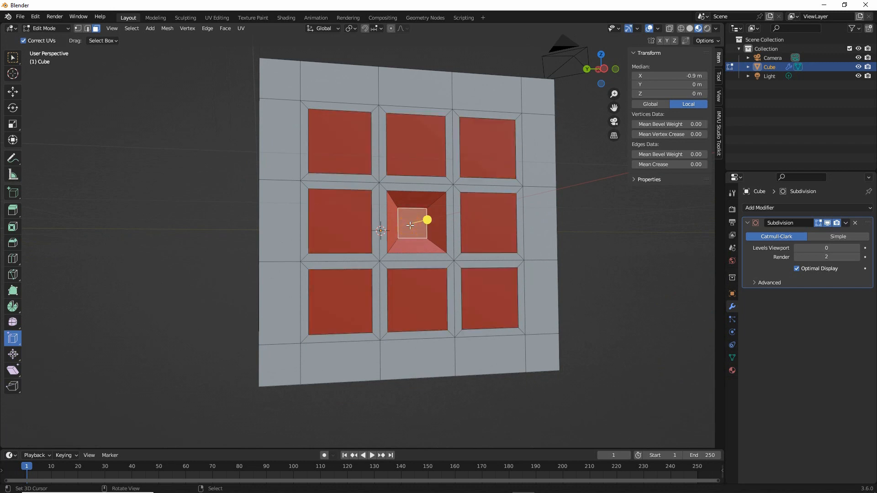
{"action": "scroll", "coordinate": [410, 225], "scroll_direction": "up", "scroll_amount": 3}
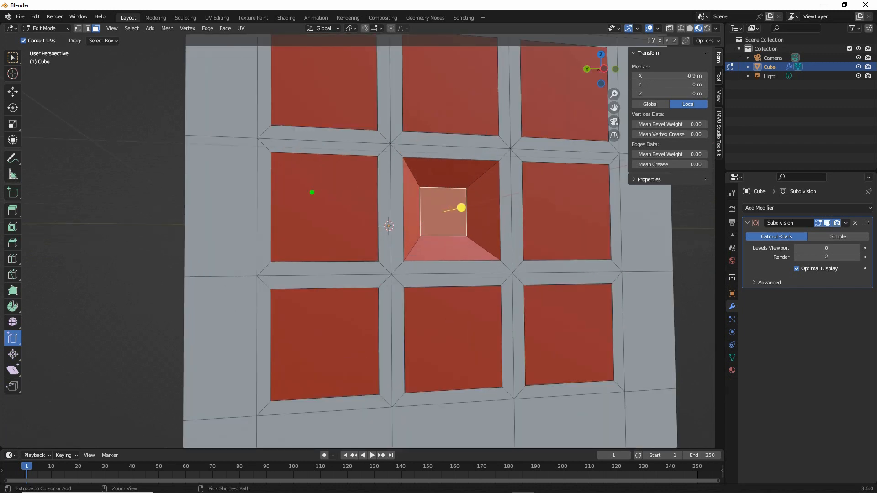
{"action": "mouse_move", "coordinate": [276, 159]}
{"action": "left_mouse_down"}
{"action": "mouse_move", "coordinate": [376, 156]}
{"action": "mouse_move", "coordinate": [377, 175]}
{"action": "left_mouse_up"}
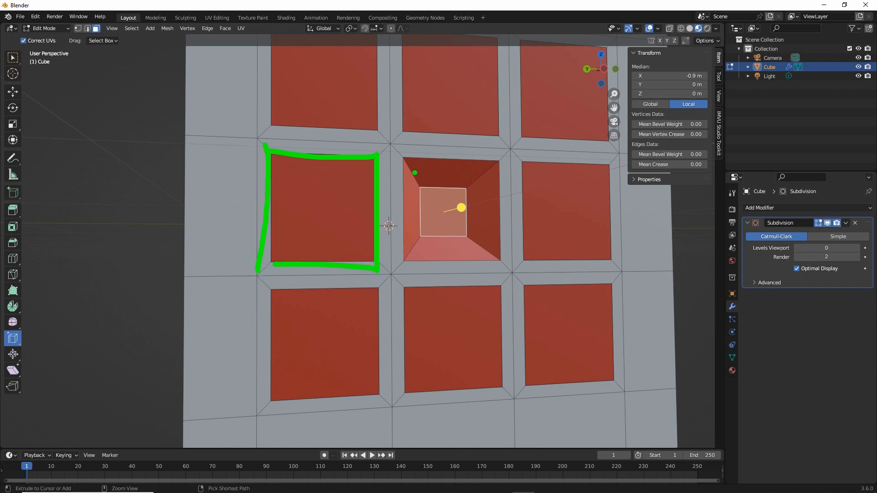
{"action": "mouse_move", "coordinate": [415, 173]}
{"action": "left_mouse_down"}
{"action": "mouse_move", "coordinate": [485, 194]}
{"action": "mouse_move", "coordinate": [473, 251]}
{"action": "mouse_move", "coordinate": [399, 250]}
{"action": "mouse_move", "coordinate": [413, 171]}
{"action": "left_mouse_up"}
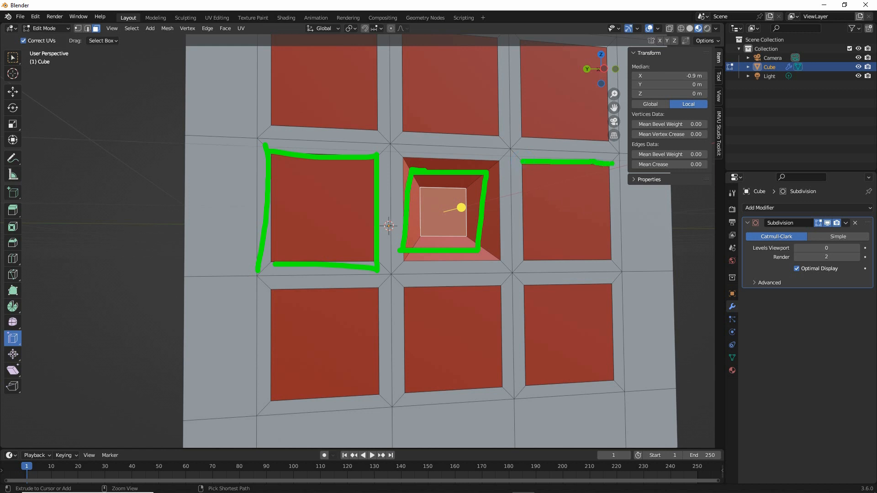
{"action": "left_click_drag", "start_coordinate": [525, 260], "coordinate": [524, 161]}
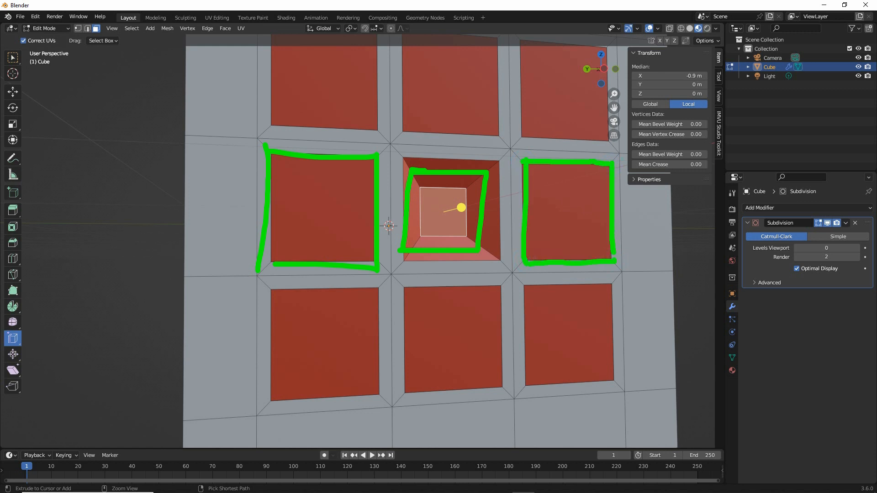
{"action": "left_click_drag", "start_coordinate": [121, 39], "coordinate": [161, 40]}
{"action": "key", "text": "Escape"}
Step: Look up the More and Less options for growing and shrinking a selection
{"action": "left_click", "coordinate": [128, 28]}
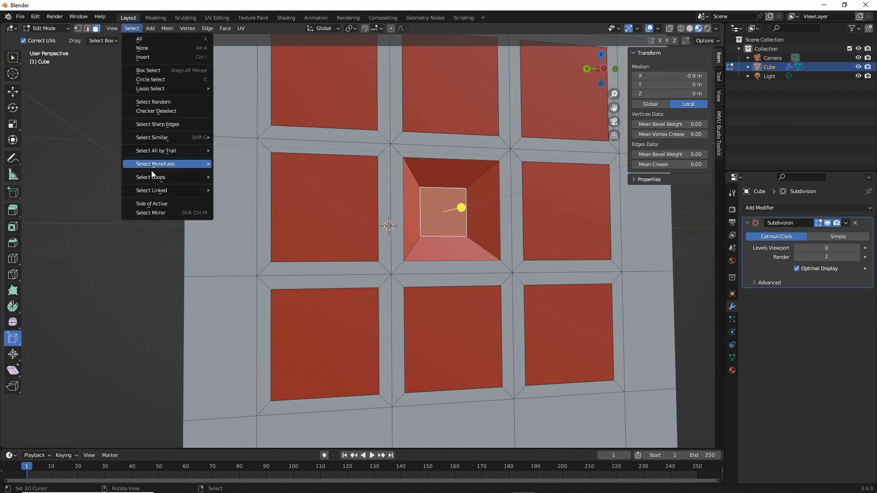
{"action": "mouse_move", "coordinate": [152, 167]}
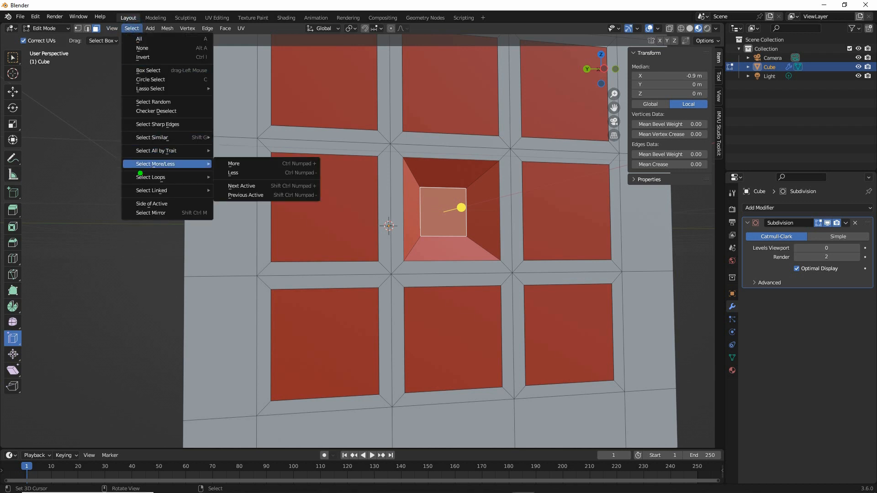
{"action": "left_click_drag", "start_coordinate": [137, 173], "coordinate": [170, 172]}
{"action": "mouse_move", "coordinate": [224, 171]}
{"action": "left_mouse_down"}
{"action": "mouse_move", "coordinate": [318, 170]}
{"action": "mouse_move", "coordinate": [323, 180]}
{"action": "left_mouse_up"}
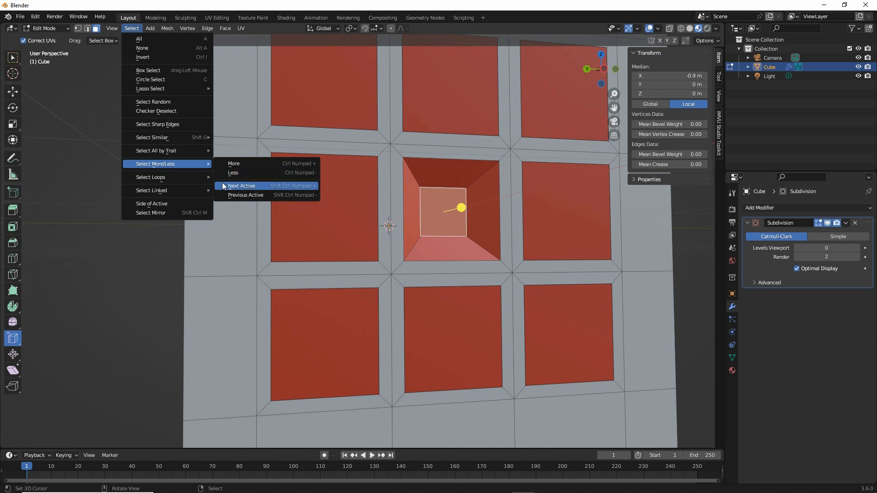
{"action": "left_click", "coordinate": [131, 29]}
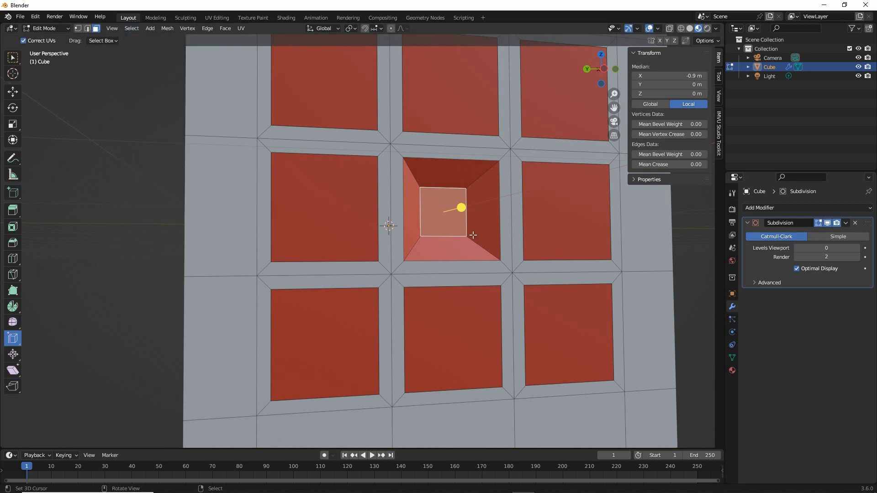
Step: Select the eight flush pip squares around the recessed centre on the -X side and expand the selection by one ring with Select More
{"action": "left_click", "coordinate": [328, 180]}
{"action": "left_click", "coordinate": [328, 98], "text": "shift"}
{"action": "left_click", "coordinate": [430, 104], "text": "shift"}
{"action": "left_click", "coordinate": [570, 90], "text": "shift"}
{"action": "left_click", "coordinate": [574, 187], "text": "shift"}
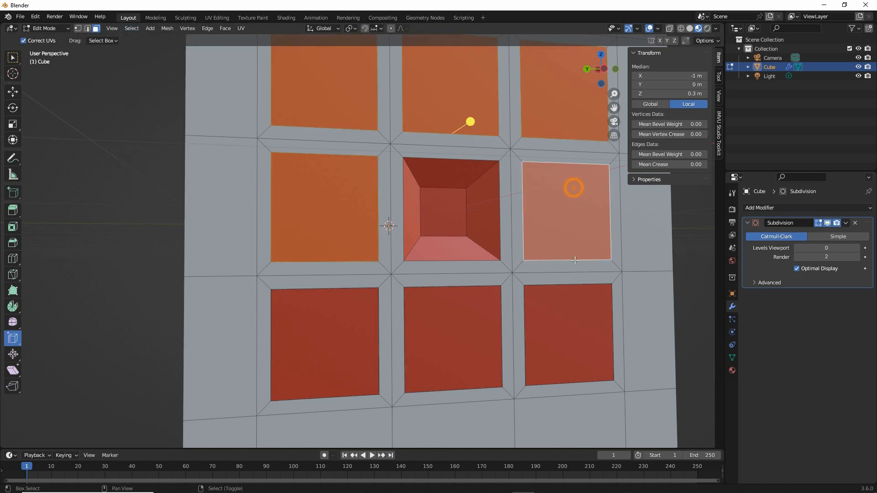
{"action": "left_click", "coordinate": [571, 336], "text": "shift"}
{"action": "left_click", "coordinate": [470, 339], "text": "shift"}
{"action": "left_click", "coordinate": [337, 336], "text": "shift"}
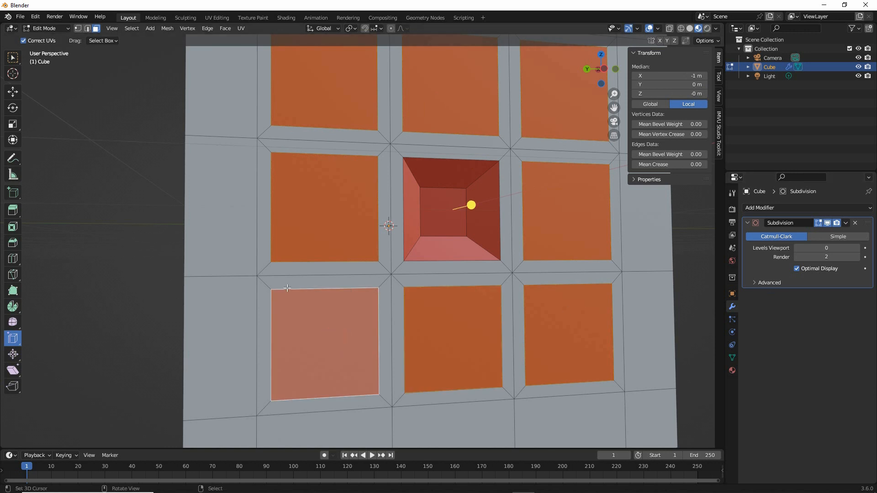
{"action": "key", "text": "ctrl+KP_Add"}
{"action": "scroll", "coordinate": [199, 270], "scroll_direction": "down", "scroll_amount": 2}
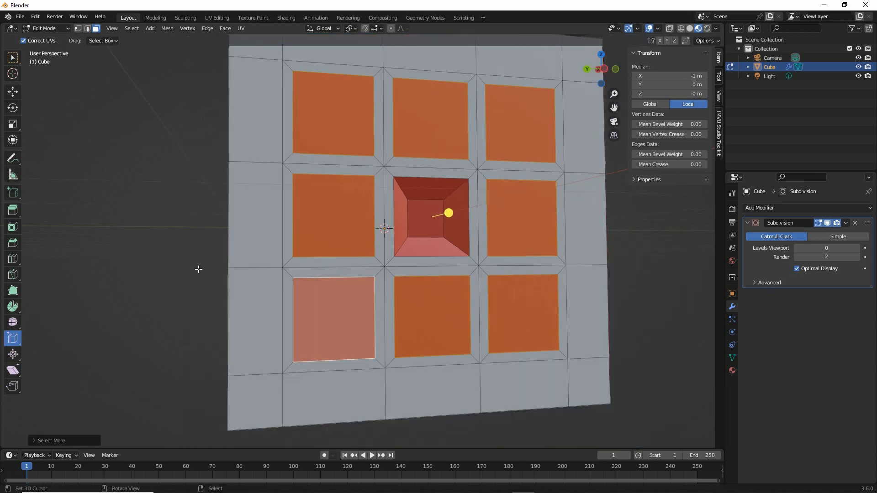
{"action": "scroll", "coordinate": [198, 270], "scroll_direction": "down", "scroll_amount": 3}
{"action": "middle_click_drag", "start_coordinate": [253, 246], "coordinate": [256, 259]}
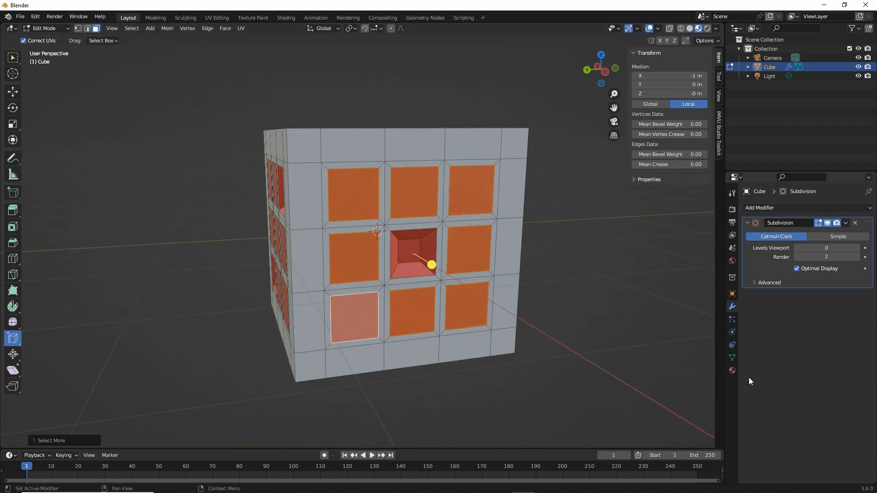
Step: Rename the cube's base material to dice and assign it to the selected faces on the -X side
{"action": "left_click", "coordinate": [733, 371]}
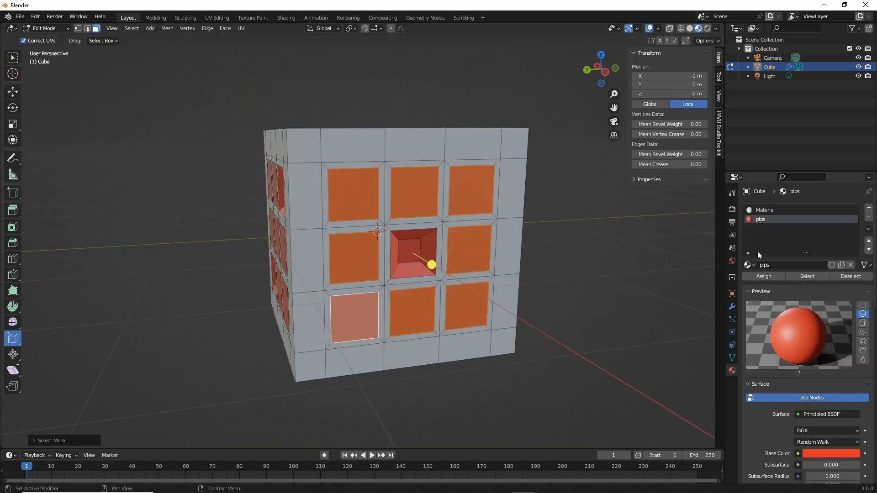
{"action": "left_click", "coordinate": [764, 210]}
{"action": "left_click", "coordinate": [786, 265]}
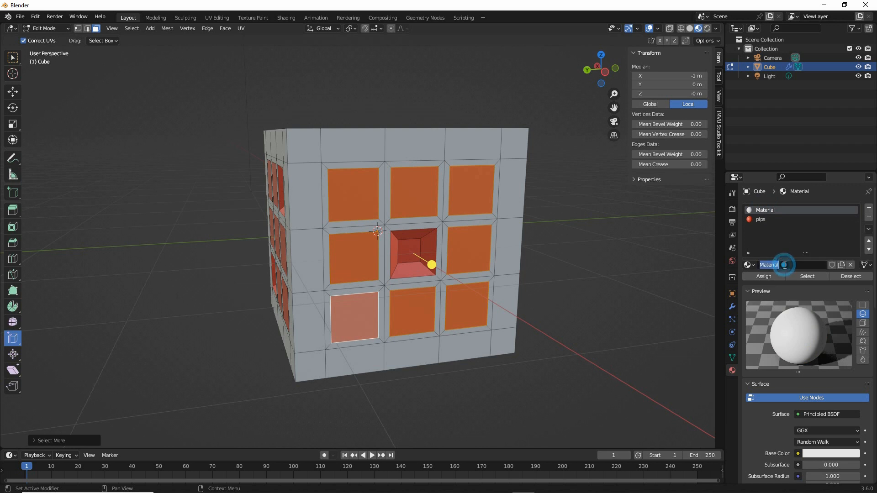
{"action": "type", "text": "dice"}
{"action": "key", "text": "Return"}
{"action": "left_click", "coordinate": [764, 277]}
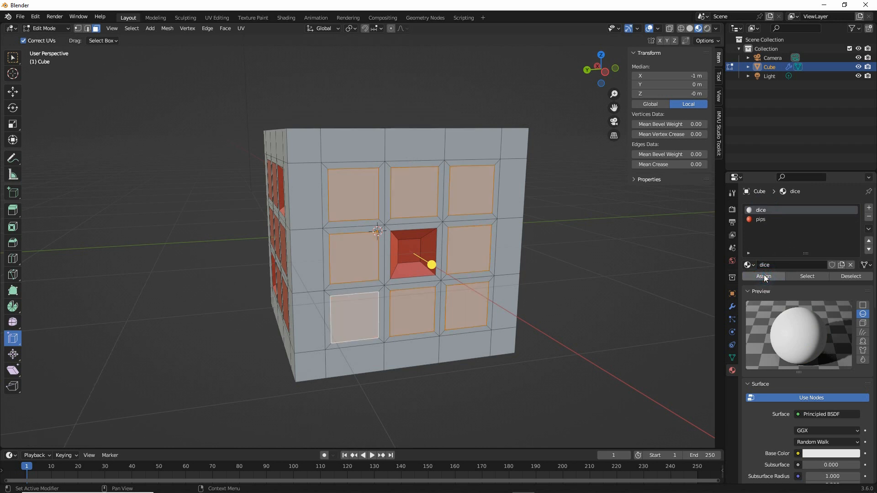
Step: Assign the dice material to the seven flush pip squares on the +Y side, expanding their selection once with Select More
{"action": "middle_click_drag", "start_coordinate": [291, 271], "coordinate": [402, 261]}
{"action": "right_click", "coordinate": [341, 204]}
{"action": "right_click", "coordinate": [384, 187], "text": "shift"}
{"action": "right_click", "coordinate": [345, 249], "text": "shift"}
{"action": "right_click", "coordinate": [397, 246], "text": "shift"}
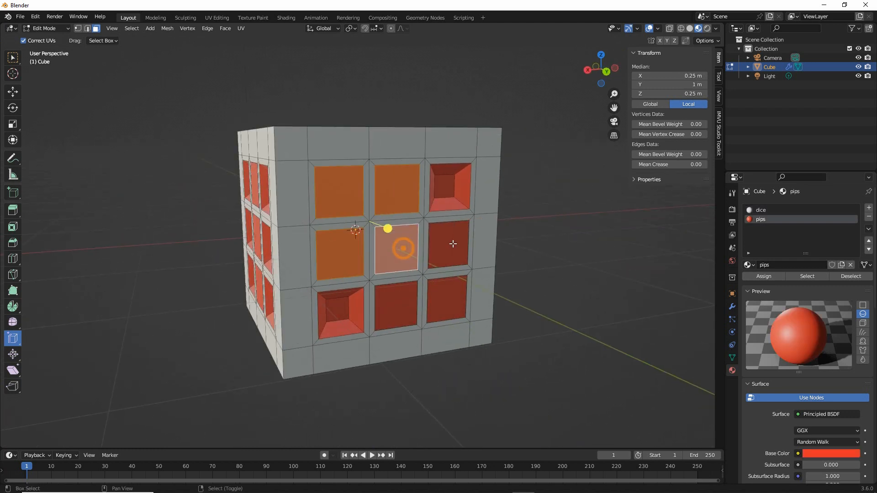
{"action": "right_click", "coordinate": [449, 244], "text": "shift"}
{"action": "right_click", "coordinate": [448, 296], "text": "shift"}
{"action": "right_click", "coordinate": [403, 300], "text": "shift"}
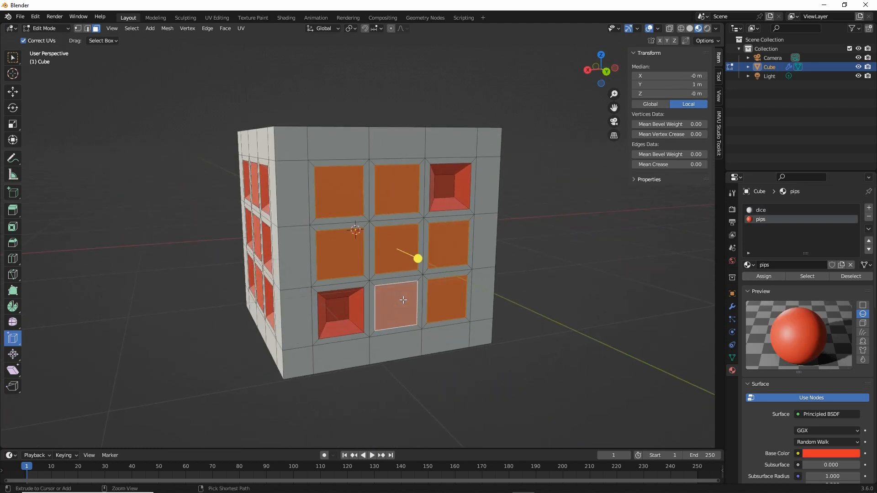
{"action": "key", "text": "ctrl+KP_Add"}
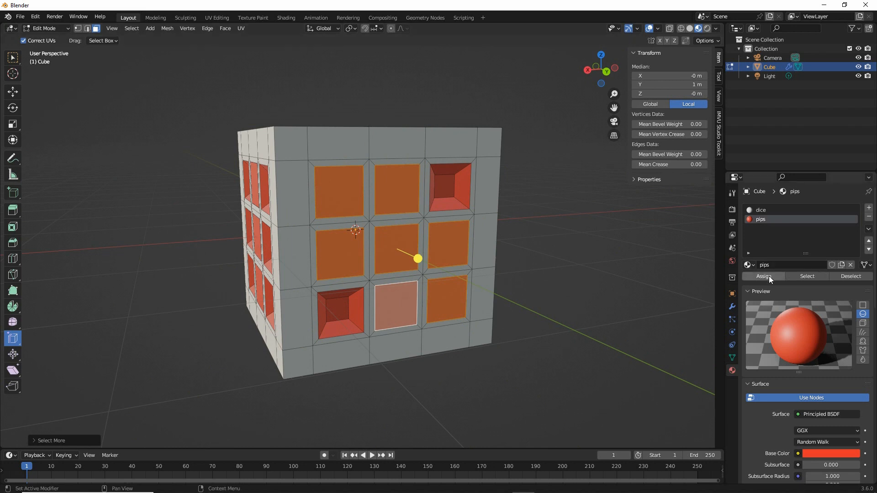
{"action": "left_click", "coordinate": [772, 210]}
{"action": "left_click", "coordinate": [764, 276]}
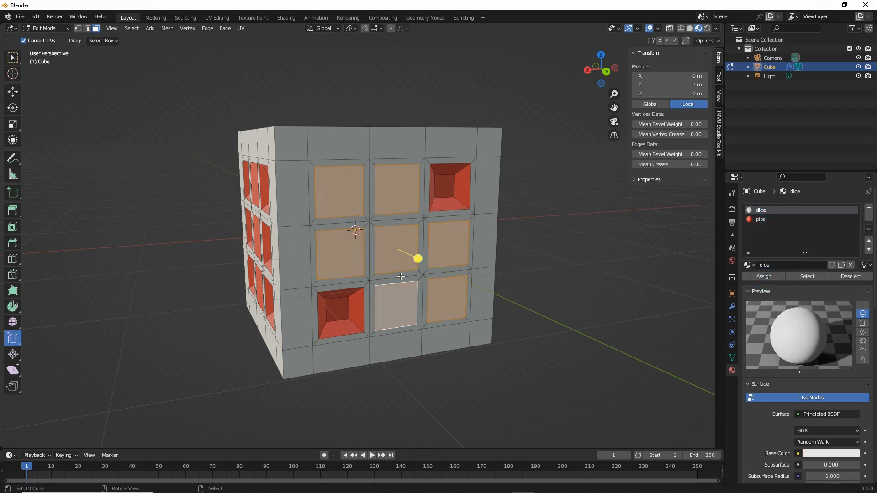
Step: Assign the dice material to the three flush squares in the +X side's middle column, using Select More beforehand
{"action": "middle_click_drag", "start_coordinate": [362, 277], "coordinate": [463, 277]}
{"action": "right_click", "coordinate": [387, 207]}
{"action": "right_click", "coordinate": [388, 249], "text": "shift"}
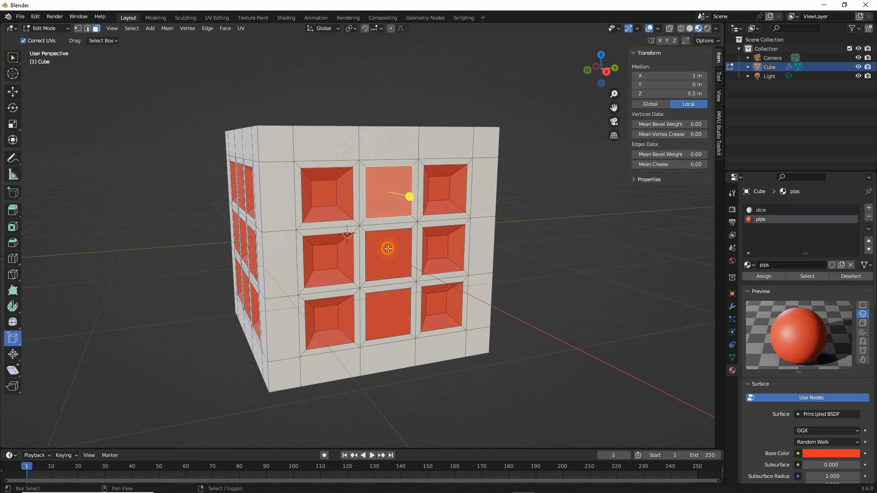
{"action": "right_click", "coordinate": [388, 313], "text": "shift"}
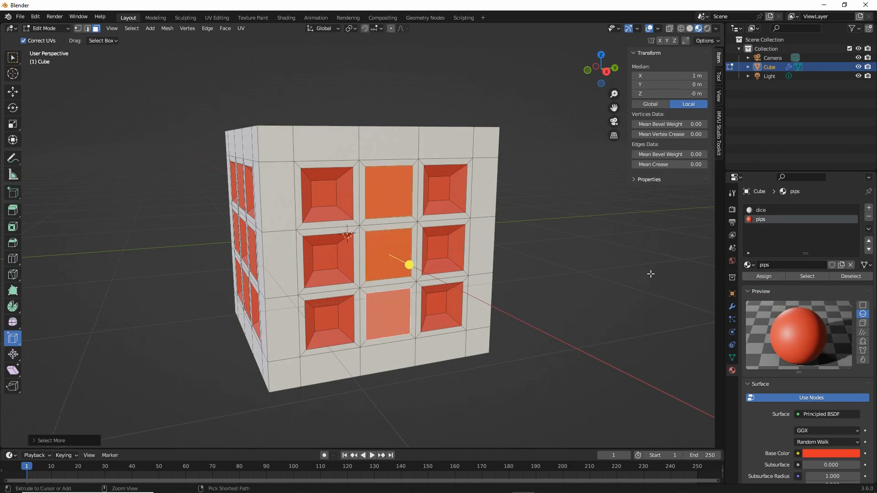
{"action": "left_click", "coordinate": [763, 210]}
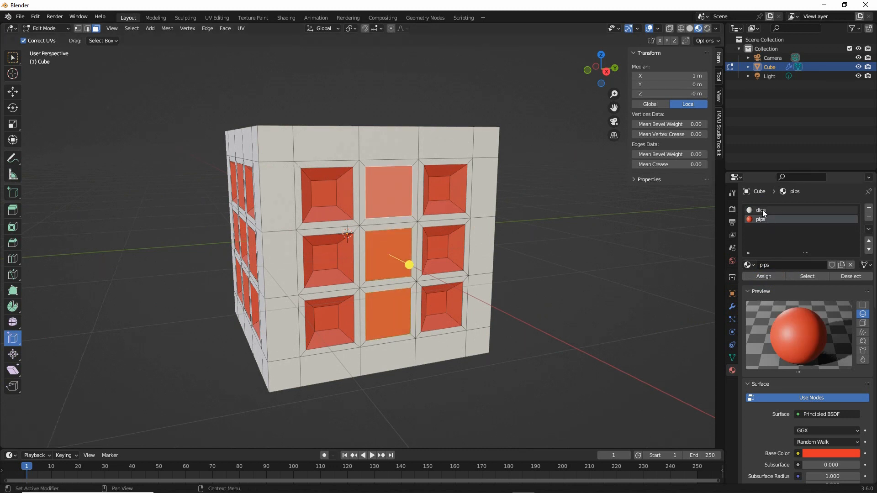
{"action": "left_click", "coordinate": [766, 280]}
{"action": "mouse_move", "coordinate": [257, 287]}
{"action": "middle_mouse_down"}
{"action": "mouse_move", "coordinate": [297, 287]}
{"action": "mouse_move", "coordinate": [264, 287]}
{"action": "middle_mouse_up"}
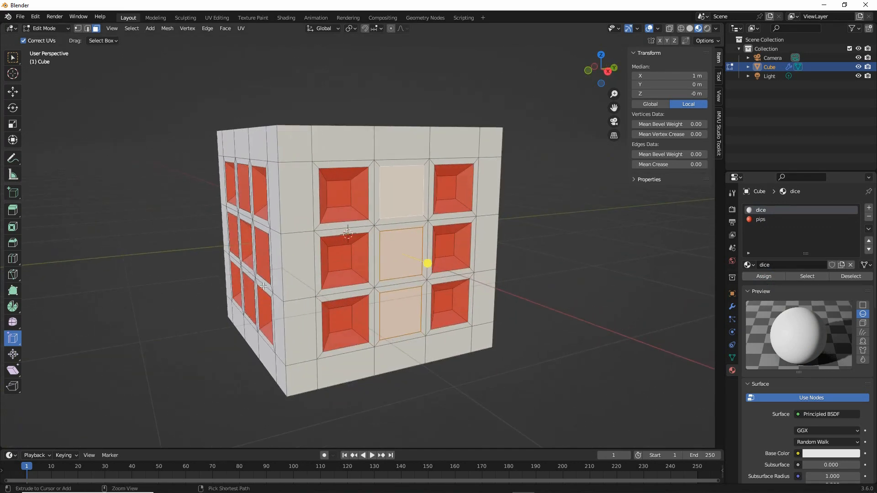
{"action": "key", "text": "ctrl+KP_Subtract"}
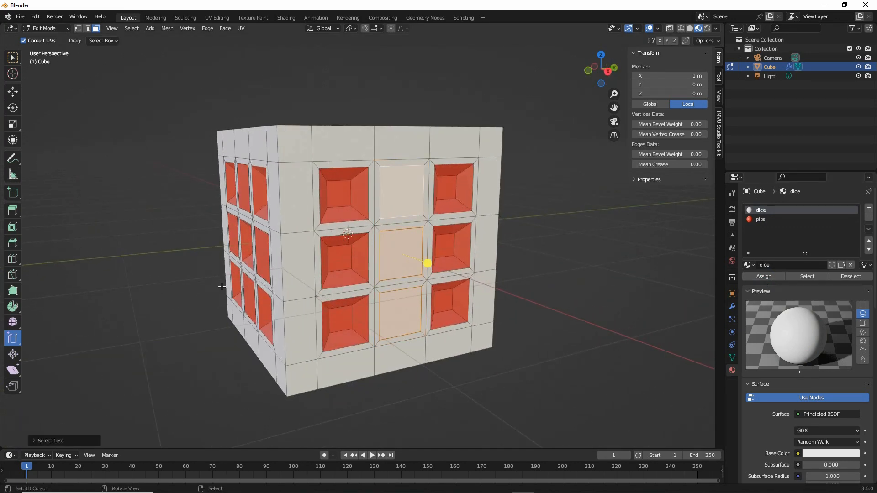
Step: Assign the dice material to the four flush pip squares on the -Y side, expanding their selection once with Select More
{"action": "middle_click_drag", "start_coordinate": [166, 279], "coordinate": [247, 280]}
{"action": "left_click", "coordinate": [321, 267]}
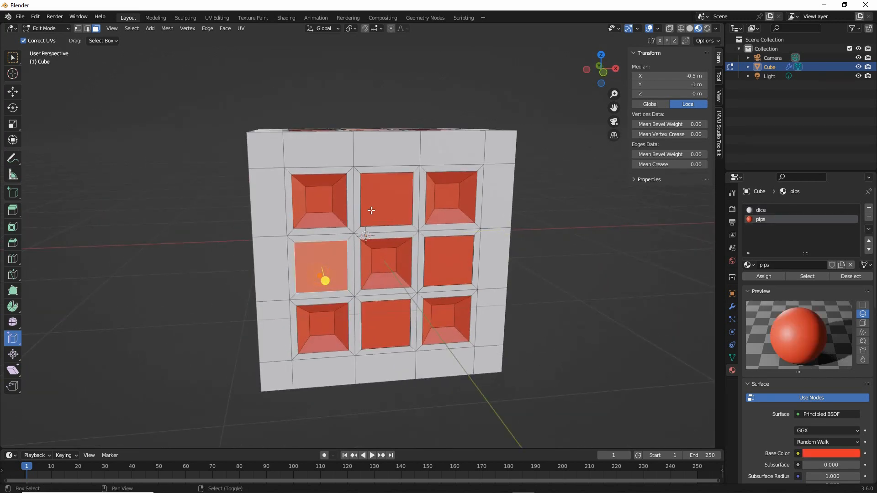
{"action": "left_click", "coordinate": [388, 203], "text": "shift"}
{"action": "left_click", "coordinate": [443, 257], "text": "shift"}
{"action": "left_click", "coordinate": [387, 318], "text": "shift"}
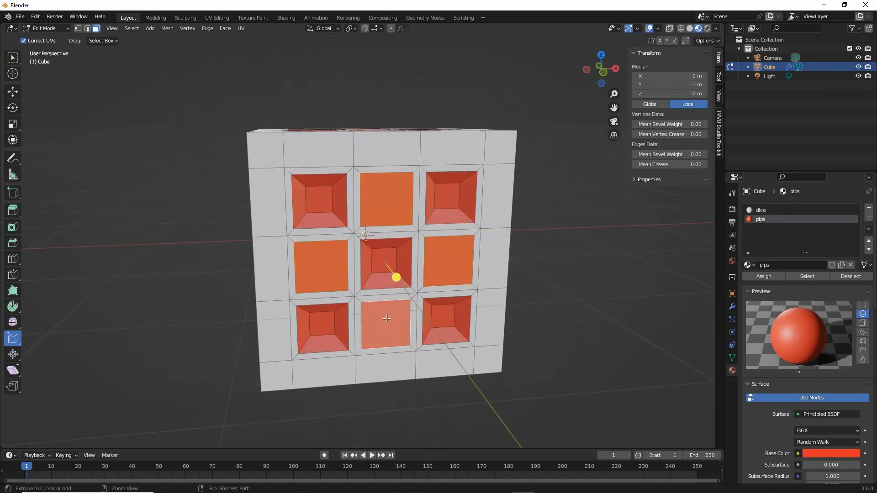
{"action": "left_click", "coordinate": [761, 210]}
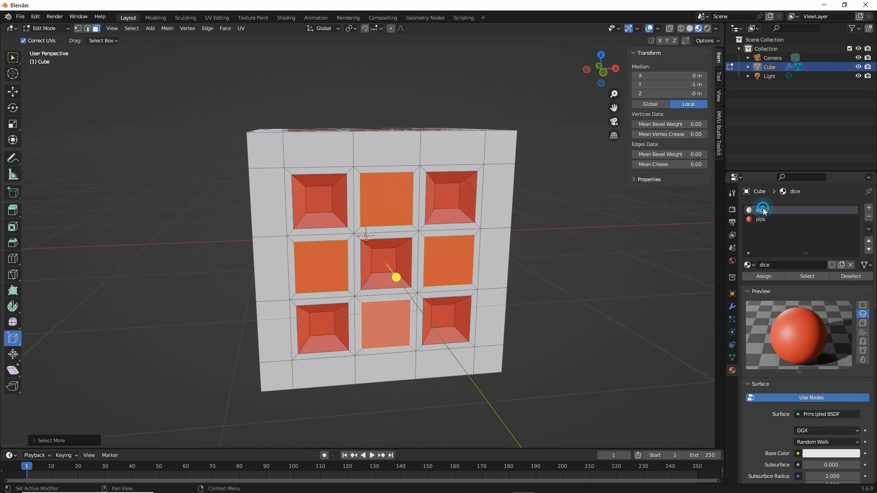
{"action": "left_click", "coordinate": [766, 276]}
Step: Assign the dice material to the five flush squares forming a plus on the +Z side, using Select More beforehand
{"action": "middle_click_drag", "start_coordinate": [171, 280], "coordinate": [302, 274]}
{"action": "left_click", "coordinate": [315, 194]}
{"action": "left_click", "coordinate": [352, 137], "text": "shift"}
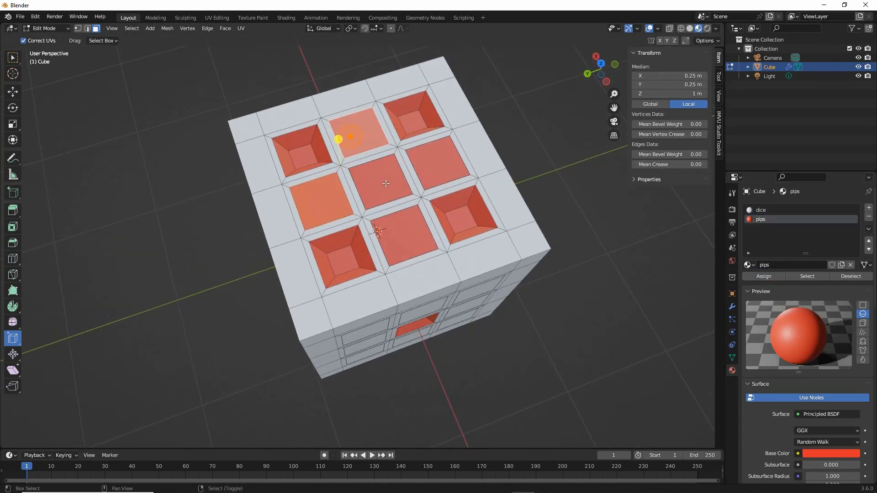
{"action": "left_click", "coordinate": [386, 183], "text": "shift"}
{"action": "left_click", "coordinate": [400, 237], "text": "shift"}
{"action": "left_click", "coordinate": [432, 180], "text": "shift"}
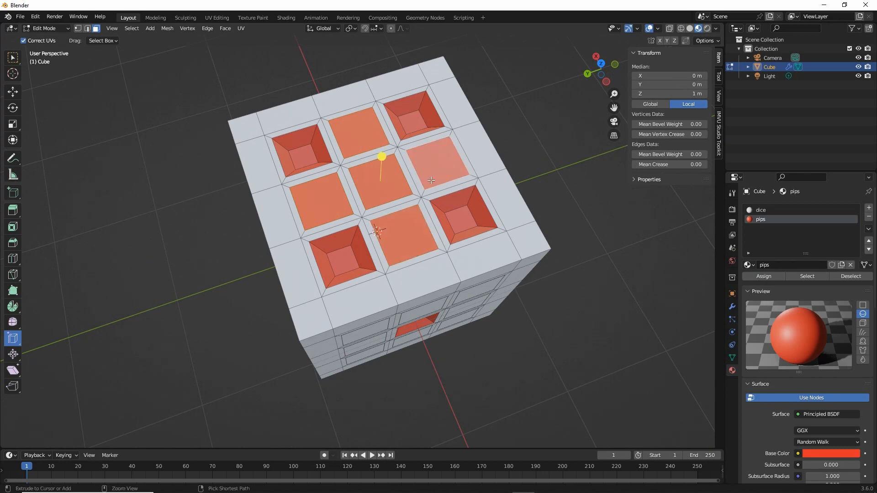
{"action": "left_click", "coordinate": [760, 209]}
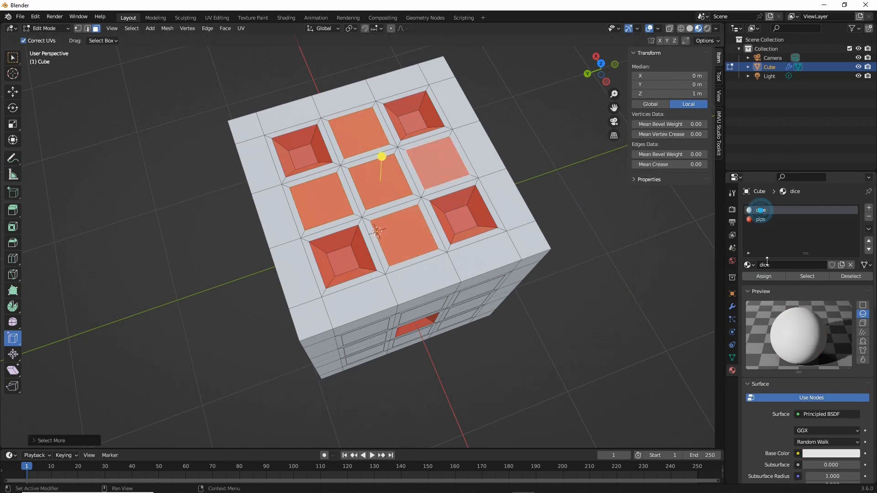
{"action": "left_click", "coordinate": [764, 276]}
Step: Assign the dice material to the six flush pip squares on the -Z side, expanding their selection with Select More
{"action": "middle_click_drag", "start_coordinate": [350, 302], "coordinate": [334, 204]}
{"action": "left_click", "coordinate": [334, 204]}
{"action": "left_click", "coordinate": [382, 201], "text": "shift"}
{"action": "left_click", "coordinate": [320, 264], "text": "shift"}
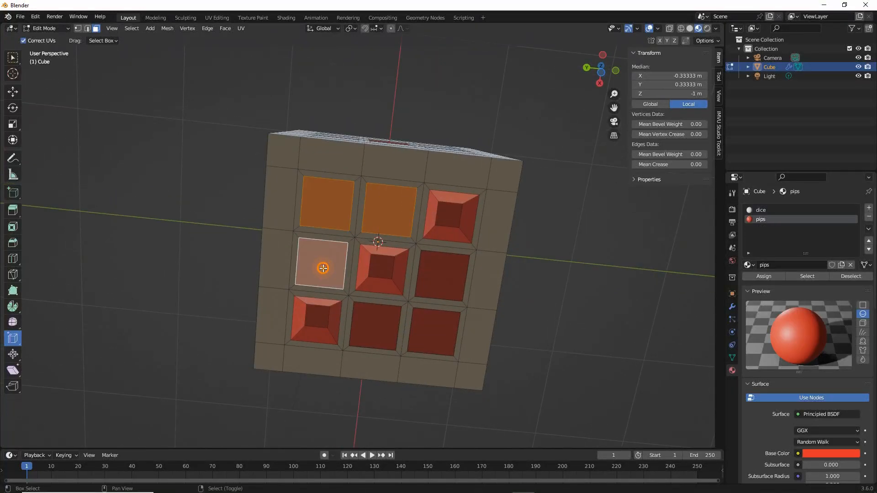
{"action": "left_click", "coordinate": [371, 315], "text": "shift"}
{"action": "left_click", "coordinate": [432, 332], "text": "shift"}
{"action": "left_click", "coordinate": [439, 288], "text": "shift"}
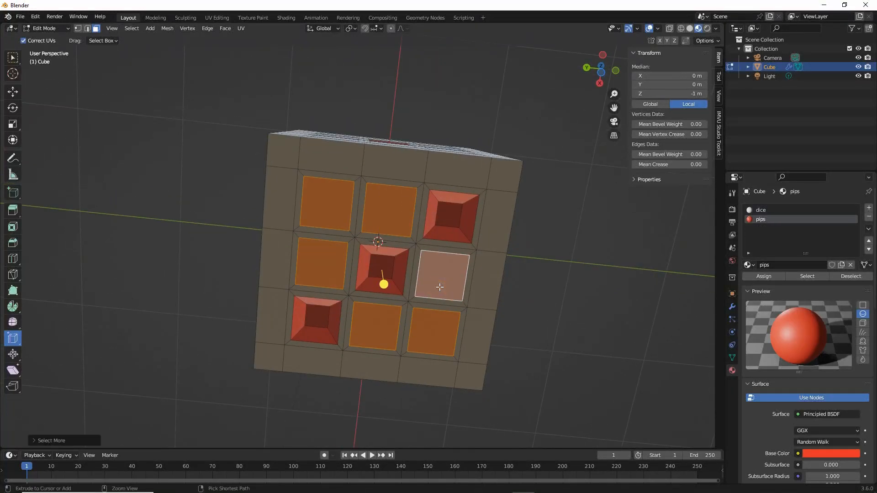
{"action": "left_click", "coordinate": [761, 210]}
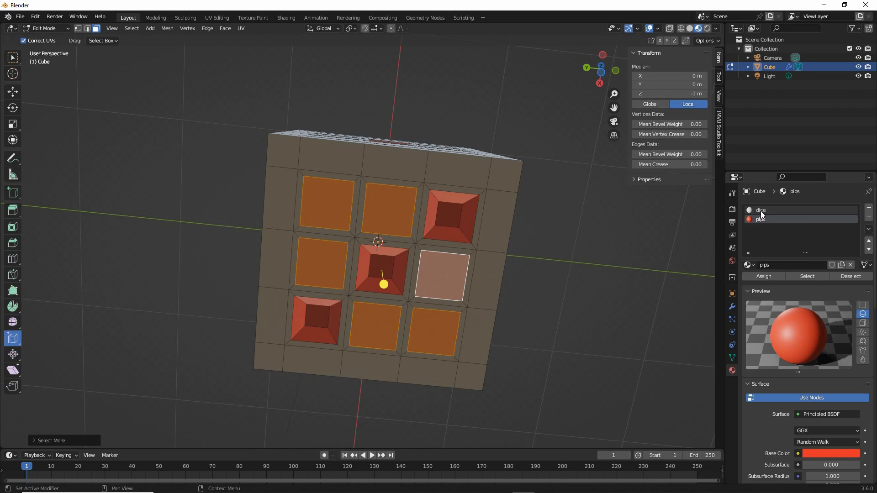
{"action": "left_click", "coordinate": [764, 276]}
Step: Raise the cube's Subdivision modifier viewport level to 3
{"action": "middle_click_drag", "start_coordinate": [276, 193], "coordinate": [445, 261]}
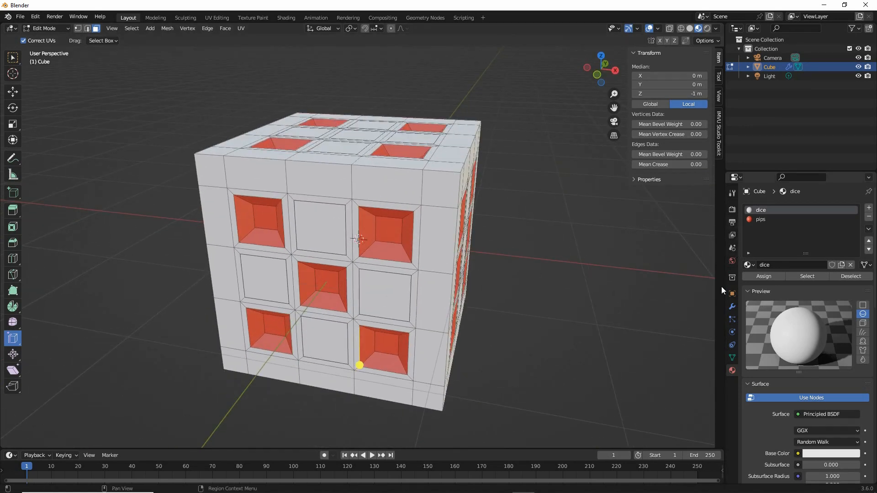
{"action": "left_click_drag", "start_coordinate": [730, 300], "coordinate": [727, 299]}
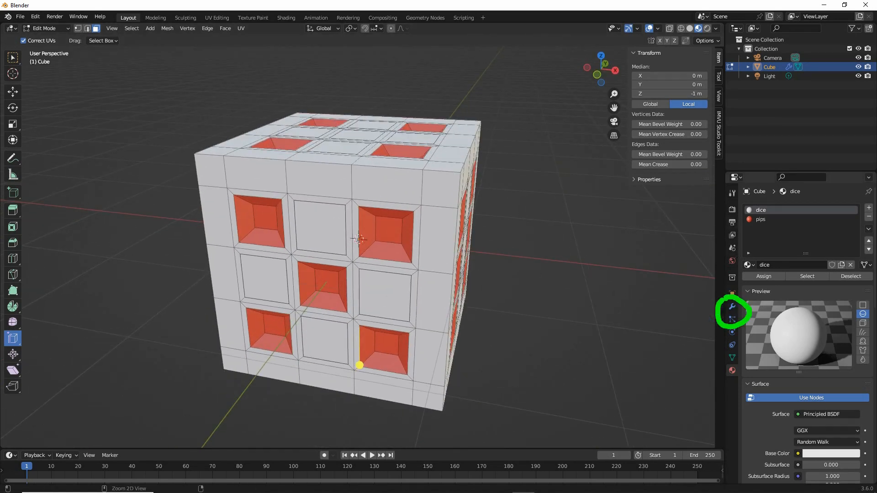
{"action": "left_click", "coordinate": [732, 307]}
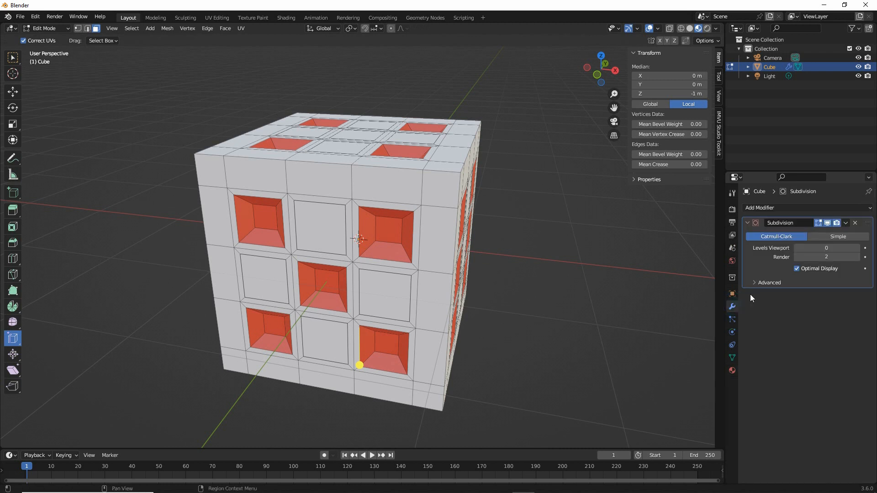
{"action": "left_click", "coordinate": [857, 249]}
{"action": "left_click", "coordinate": [858, 249]}
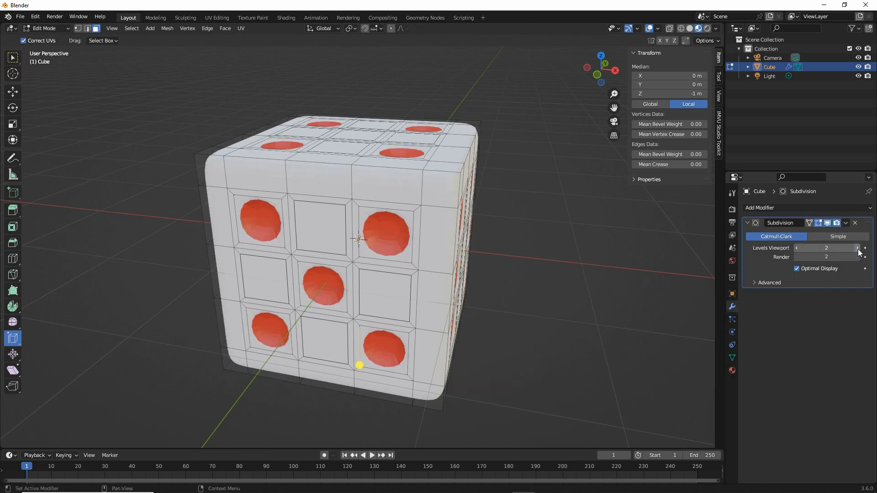
{"action": "left_click", "coordinate": [857, 249]}
{"action": "middle_click_drag", "start_coordinate": [341, 267], "coordinate": [329, 214]}
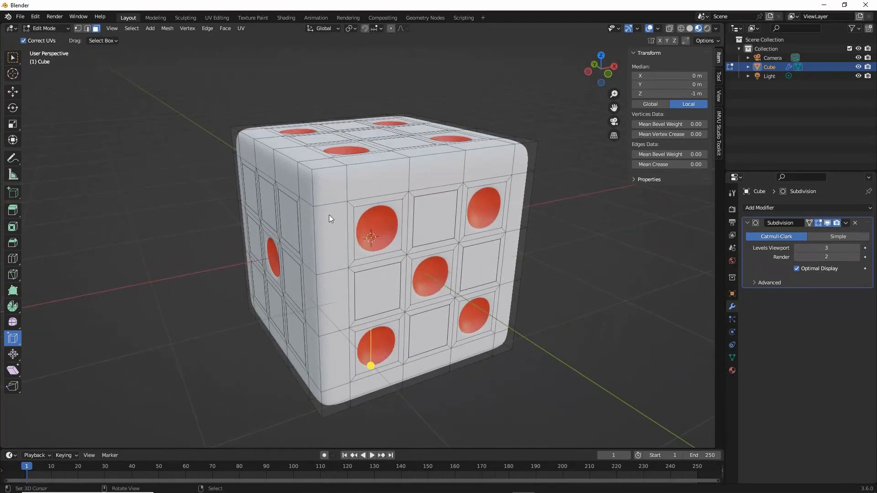
Step: Switch the cube to Object Mode and inspect the smoothed die from several sides
{"action": "key", "text": "ctrl+2"}
{"action": "left_click_drag", "start_coordinate": [30, 35], "coordinate": [63, 35]}
{"action": "left_click", "coordinate": [43, 29]}
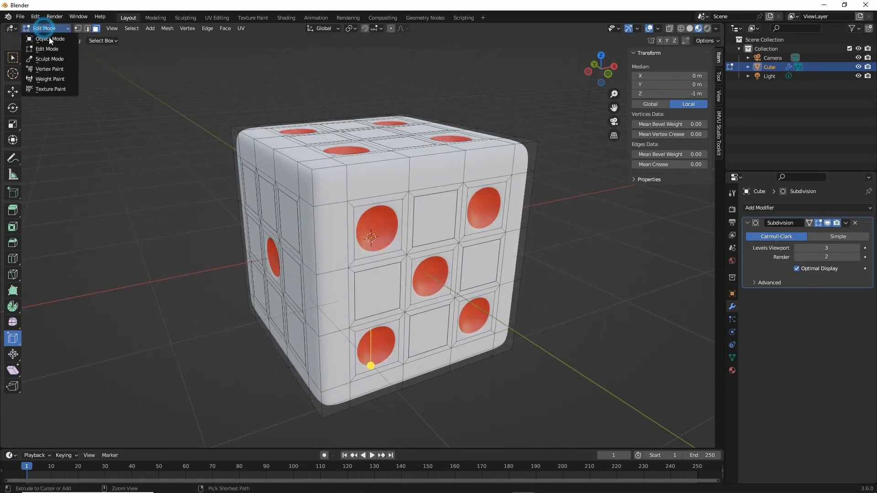
{"action": "left_click", "coordinate": [46, 38]}
{"action": "mouse_move", "coordinate": [374, 264]}
{"action": "middle_mouse_down"}
{"action": "mouse_move", "coordinate": [391, 262]}
{"action": "mouse_move", "coordinate": [358, 253]}
{"action": "mouse_move", "coordinate": [458, 251]}
{"action": "mouse_move", "coordinate": [377, 254]}
{"action": "mouse_move", "coordinate": [386, 254]}
{"action": "middle_mouse_up"}
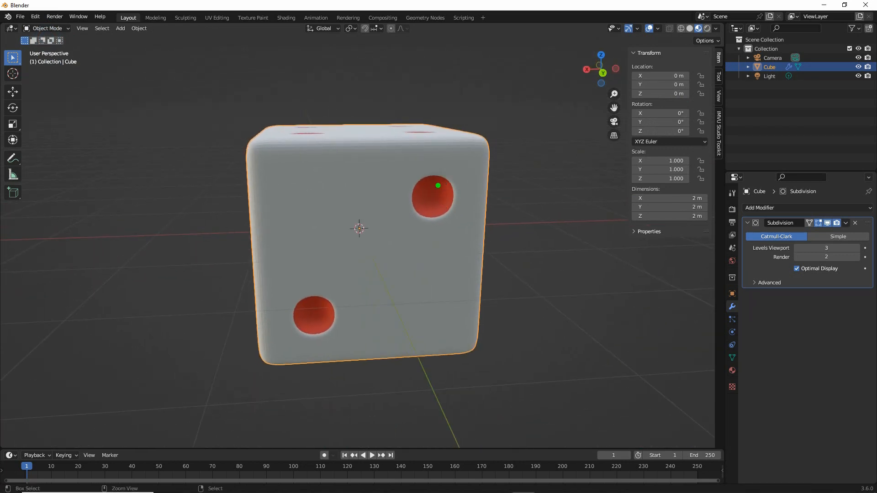
{"action": "mouse_move", "coordinate": [437, 186]}
{"action": "left_mouse_down"}
{"action": "mouse_move", "coordinate": [426, 181]}
{"action": "mouse_move", "coordinate": [422, 197]}
{"action": "left_mouse_up"}
{"action": "mouse_move", "coordinate": [279, 261]}
{"action": "middle_mouse_down"}
{"action": "mouse_move", "coordinate": [329, 284]}
{"action": "mouse_move", "coordinate": [382, 256]}
{"action": "mouse_move", "coordinate": [429, 253]}
{"action": "mouse_move", "coordinate": [445, 267]}
{"action": "mouse_move", "coordinate": [516, 267]}
{"action": "mouse_move", "coordinate": [519, 287]}
{"action": "mouse_move", "coordinate": [552, 274]}
{"action": "mouse_move", "coordinate": [487, 287]}
{"action": "mouse_move", "coordinate": [465, 308]}
{"action": "mouse_move", "coordinate": [519, 267]}
{"action": "middle_mouse_up"}
{"action": "middle_click_drag", "start_coordinate": [419, 284], "coordinate": [406, 275]}
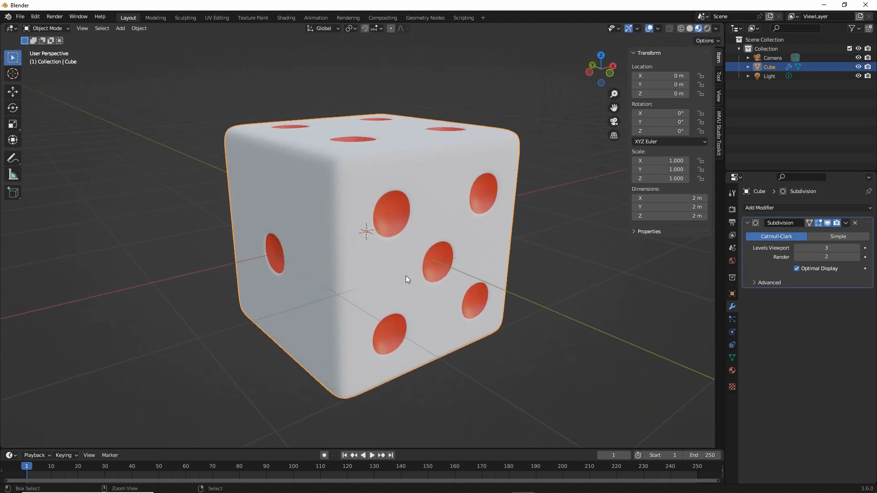
Step: Save the file as basic dice in the 3D Printer folder
{"action": "left_click", "coordinate": [19, 16]}
{"action": "left_click", "coordinate": [39, 86]}
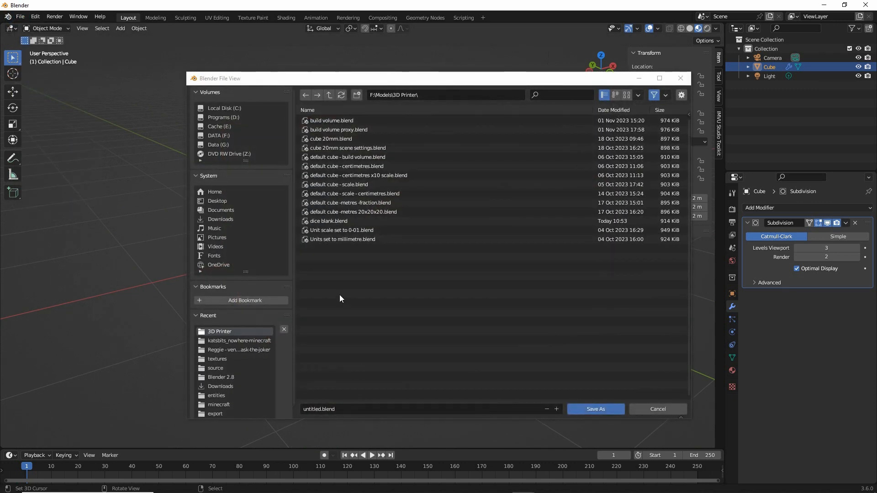
{"action": "left_click", "coordinate": [344, 410]}
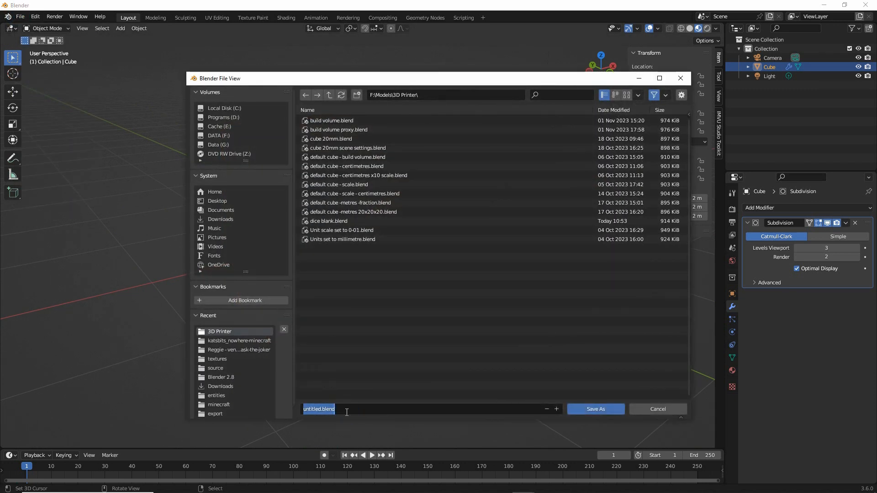
{"action": "type", "text": "basic dice"}
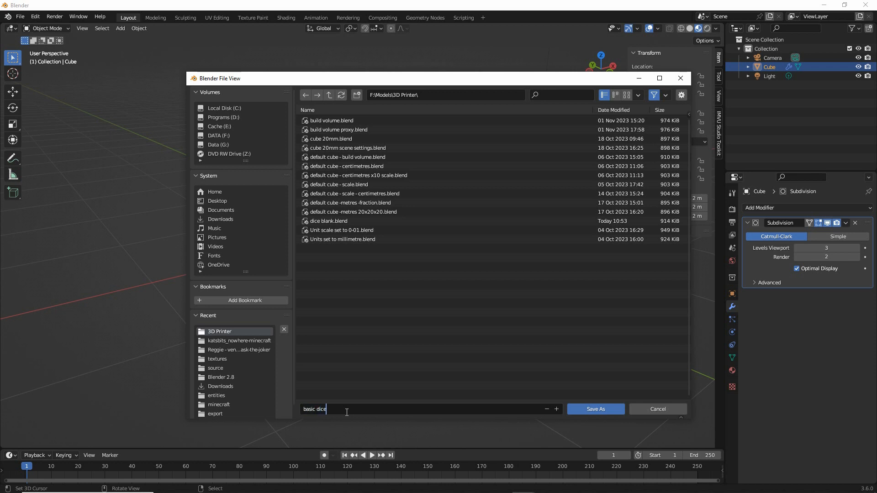
{"action": "key", "text": "Return"}
{"action": "left_click", "coordinate": [600, 410]}
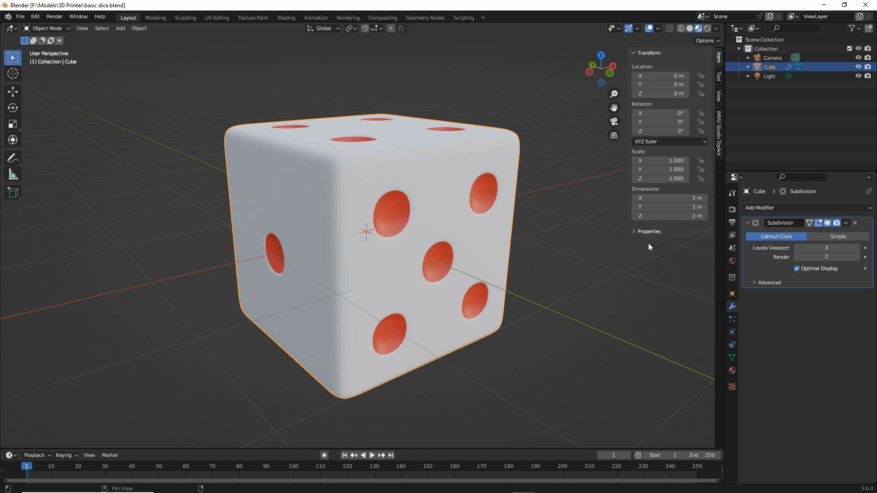
{"action": "mouse_move", "coordinate": [633, 182]}
{"action": "left_mouse_down"}
{"action": "mouse_move", "coordinate": [718, 229]}
{"action": "mouse_move", "coordinate": [633, 181]}
{"action": "left_mouse_up"}
{"action": "key", "text": "Escape"}
{"action": "key", "text": "ctrl+2"}
{"action": "left_click_drag", "start_coordinate": [732, 243], "coordinate": [707, 233]}
{"action": "key", "text": "Escape"}
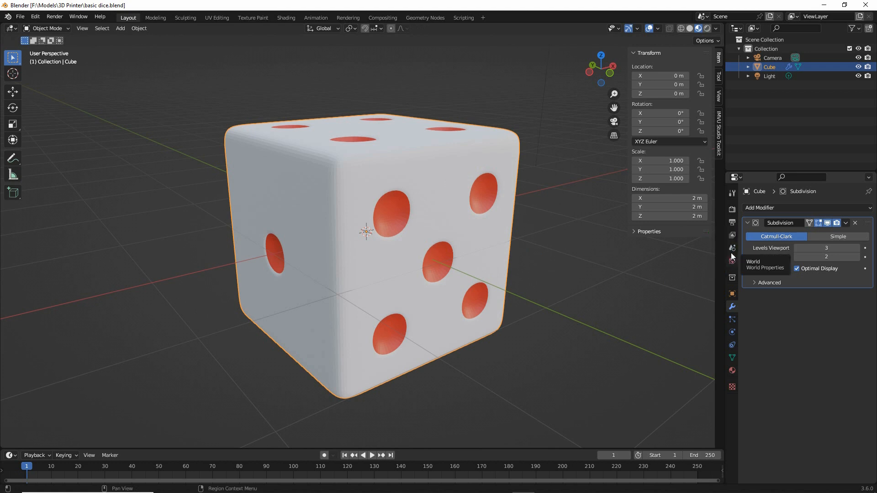
Step: Set the scene's length unit to Millimeters
{"action": "left_click", "coordinate": [732, 248]}
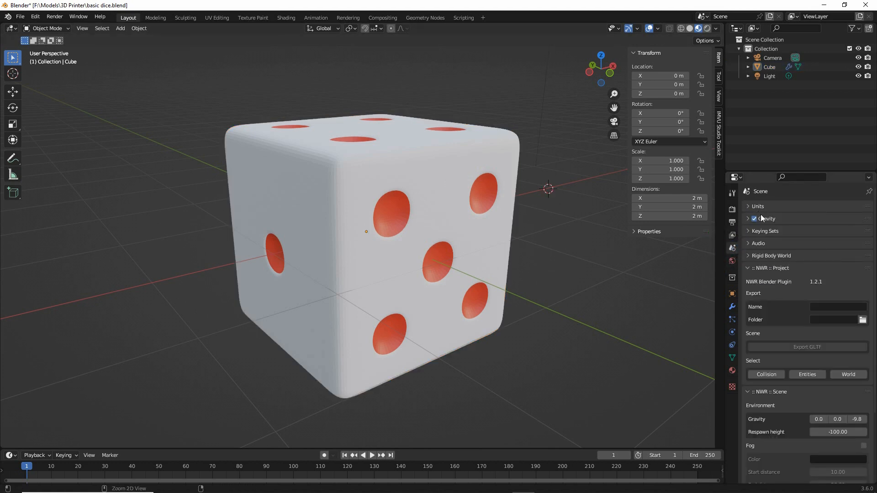
{"action": "left_click_drag", "start_coordinate": [751, 212], "coordinate": [780, 212]}
{"action": "key", "text": "Escape"}
{"action": "left_click", "coordinate": [746, 206]}
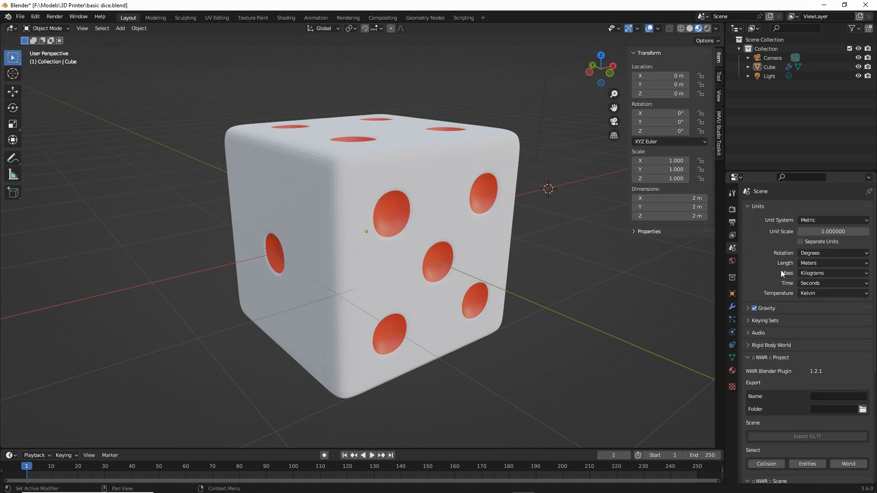
{"action": "left_click_drag", "start_coordinate": [748, 264], "coordinate": [824, 268]}
{"action": "key", "text": "Escape"}
{"action": "left_click", "coordinate": [816, 262]}
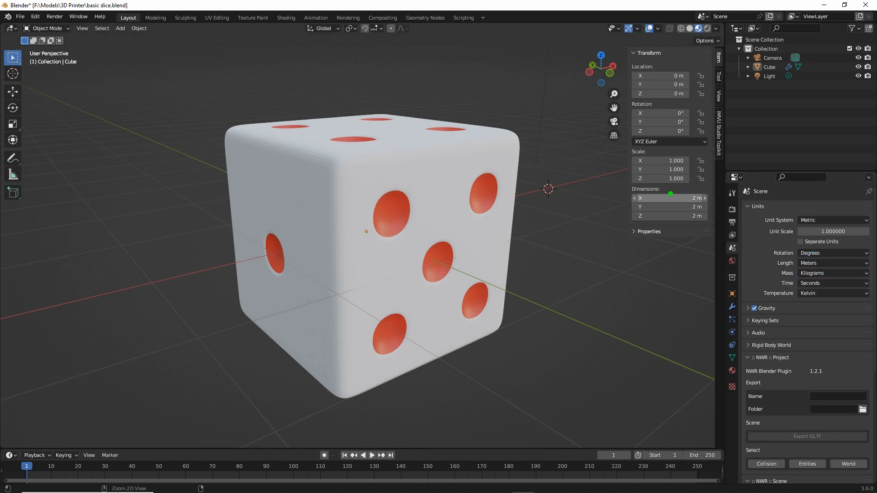
{"action": "mouse_move", "coordinate": [691, 188]}
{"action": "left_mouse_down"}
{"action": "mouse_move", "coordinate": [678, 210]}
{"action": "mouse_move", "coordinate": [699, 184]}
{"action": "left_mouse_up"}
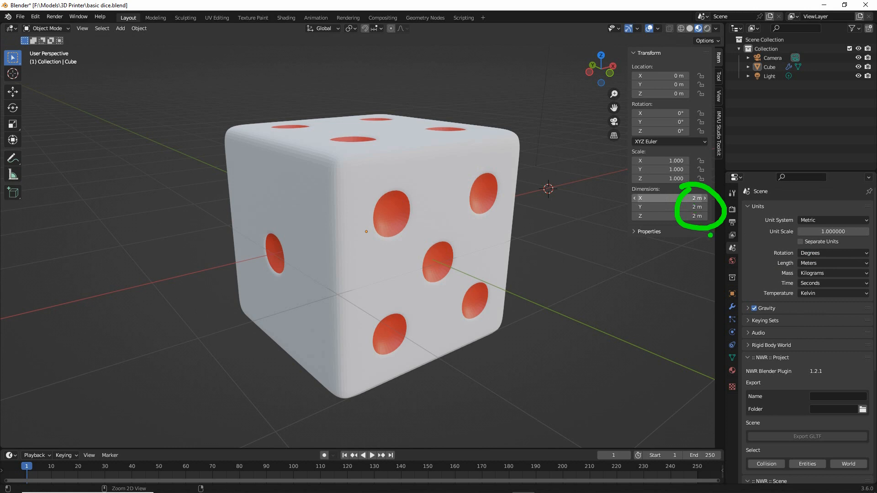
{"action": "key", "text": "Escape"}
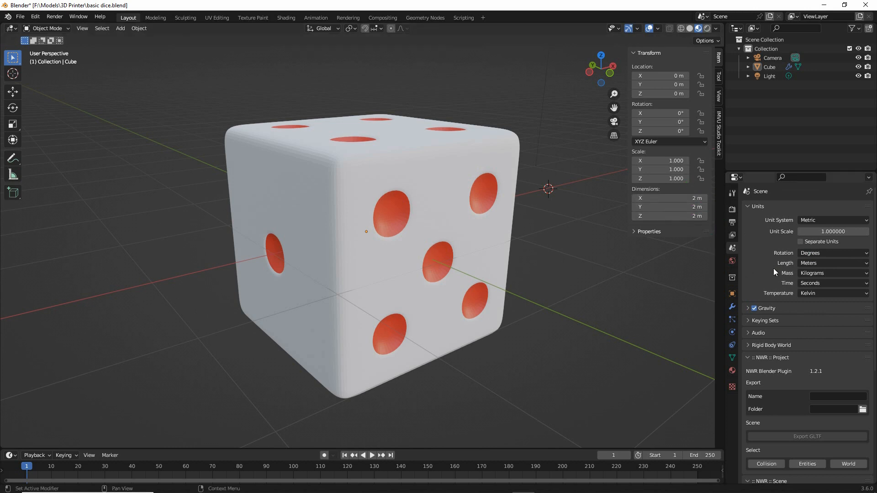
{"action": "left_click", "coordinate": [807, 264]}
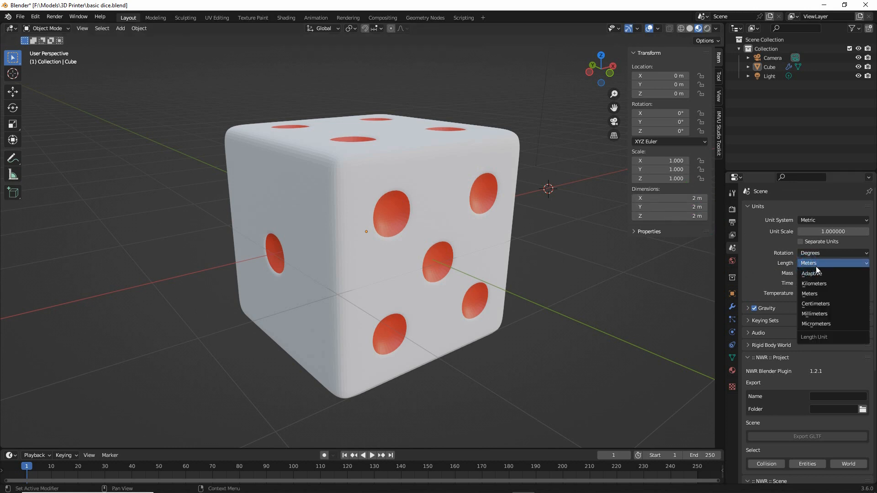
{"action": "left_click", "coordinate": [814, 312]}
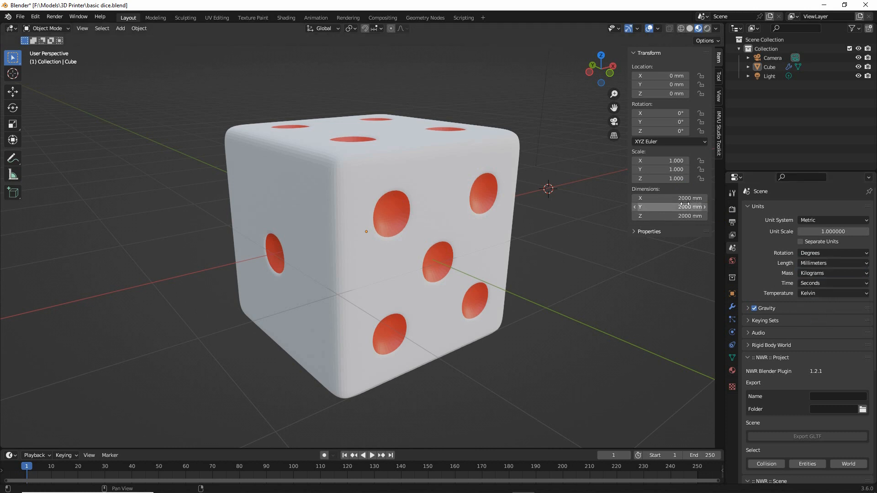
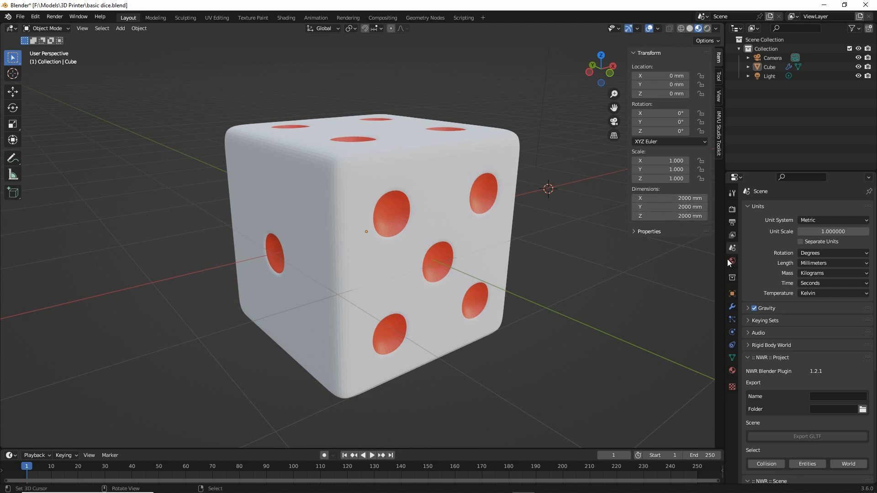
Step: Set the scene's Unit Scale to 0.001
{"action": "left_click", "coordinate": [838, 232]}
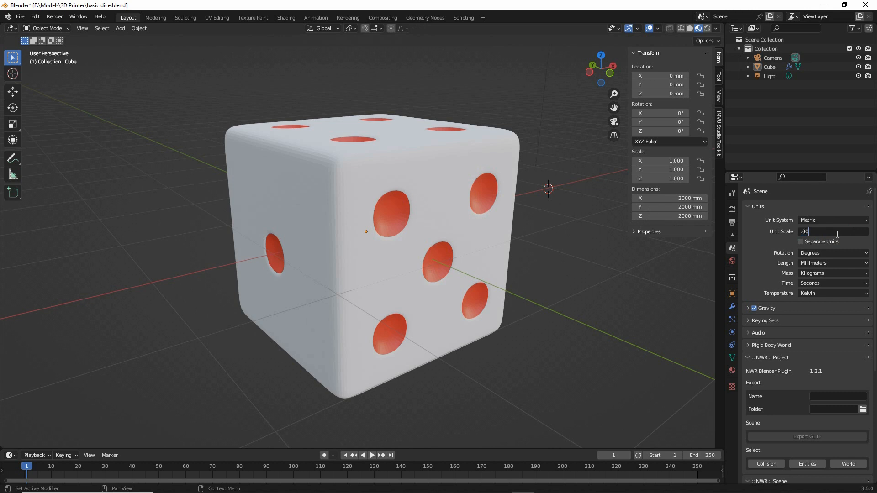
{"action": "type", "text": ".001"}
{"action": "key", "text": "Return"}
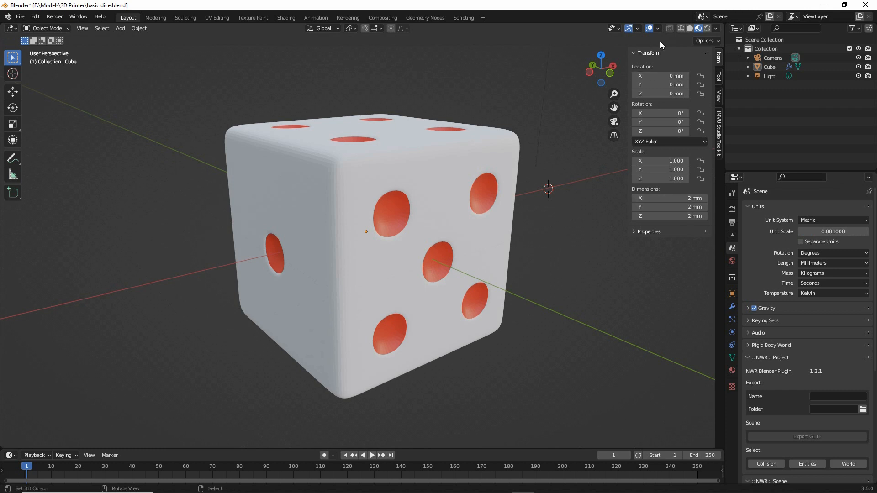
Step: Set the viewport overlay's grid scale to 0.001 to match the scene's unit scale
{"action": "left_click", "coordinate": [657, 29]}
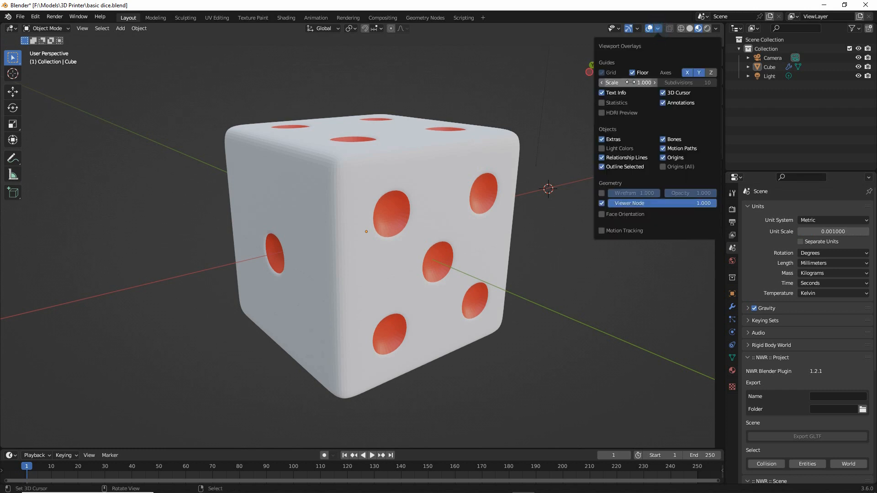
{"action": "left_click", "coordinate": [644, 83]}
{"action": "key", "text": "Return"}
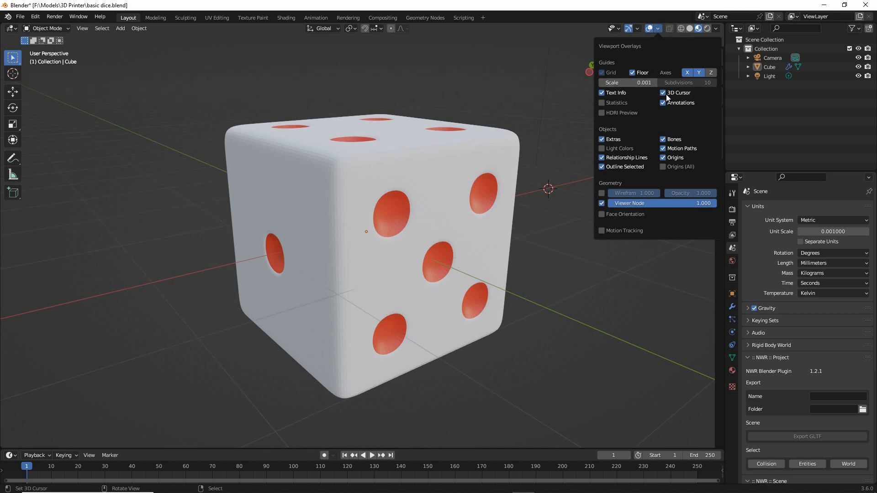
{"action": "mouse_move", "coordinate": [645, 70]}
{"action": "left_mouse_down"}
{"action": "mouse_move", "coordinate": [658, 73]}
{"action": "mouse_move", "coordinate": [647, 73]}
{"action": "left_mouse_up"}
{"action": "left_click_drag", "start_coordinate": [700, 108], "coordinate": [769, 191]}
{"action": "mouse_move", "coordinate": [819, 213]}
{"action": "left_mouse_down"}
{"action": "mouse_move", "coordinate": [829, 242]}
{"action": "mouse_move", "coordinate": [831, 226]}
{"action": "left_mouse_up"}
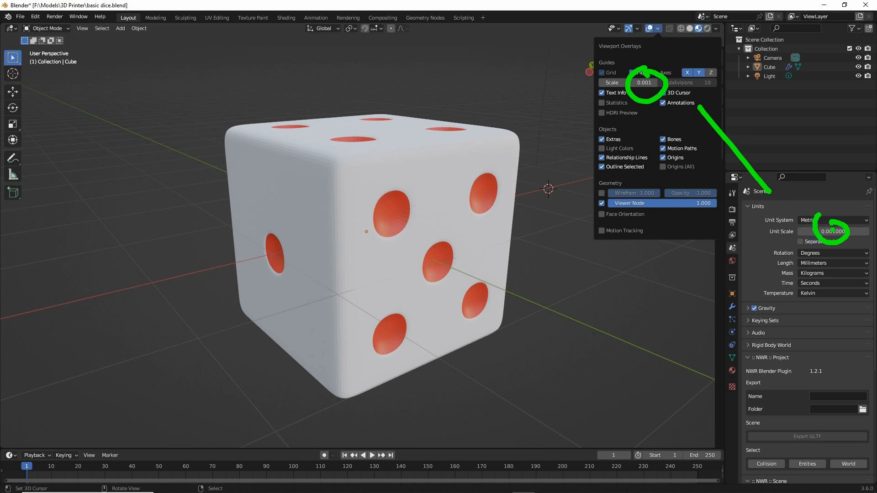
Step: Select the die and set its X dimension to 20 mm
{"action": "key", "text": "Escape"}
{"action": "left_click", "coordinate": [658, 29]}
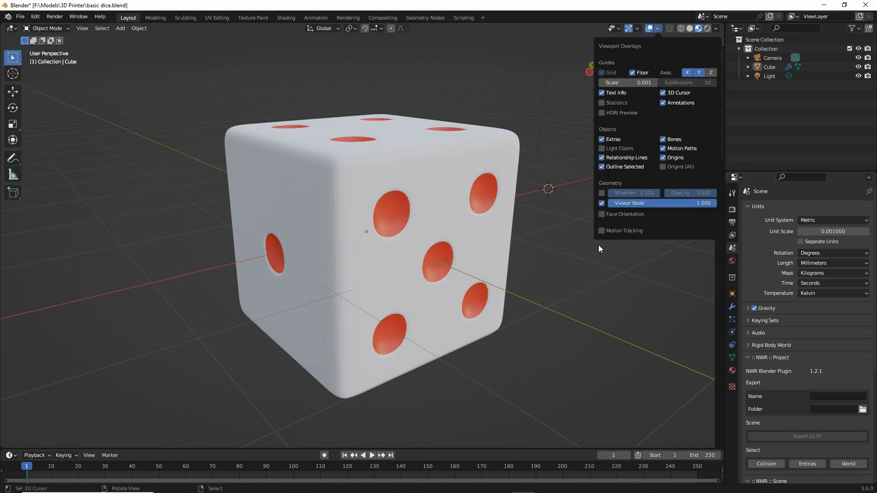
{"action": "scroll", "coordinate": [449, 214], "scroll_direction": "down", "scroll_amount": 6}
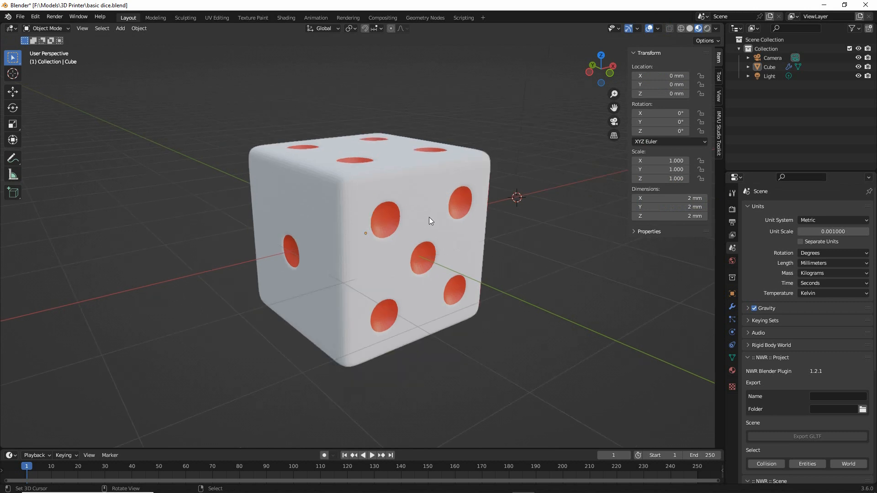
{"action": "middle_click_drag", "start_coordinate": [430, 217], "coordinate": [413, 240]}
{"action": "left_click", "coordinate": [383, 232]}
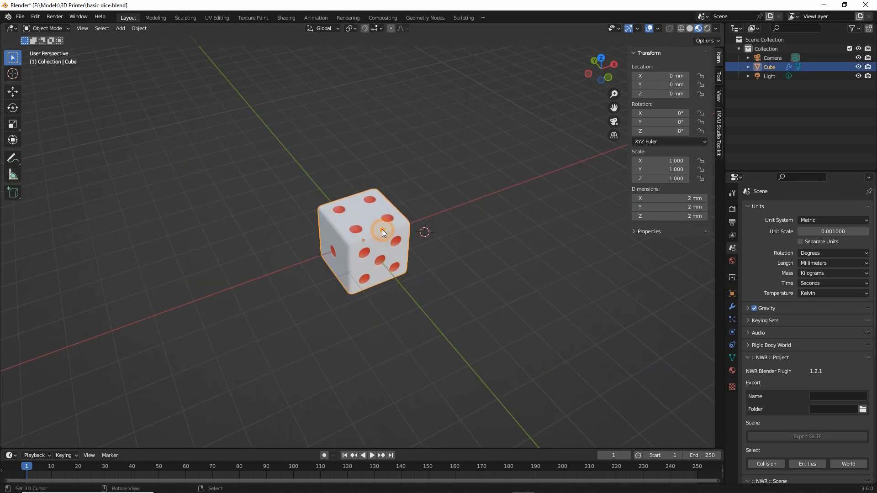
{"action": "left_click", "coordinate": [683, 198]}
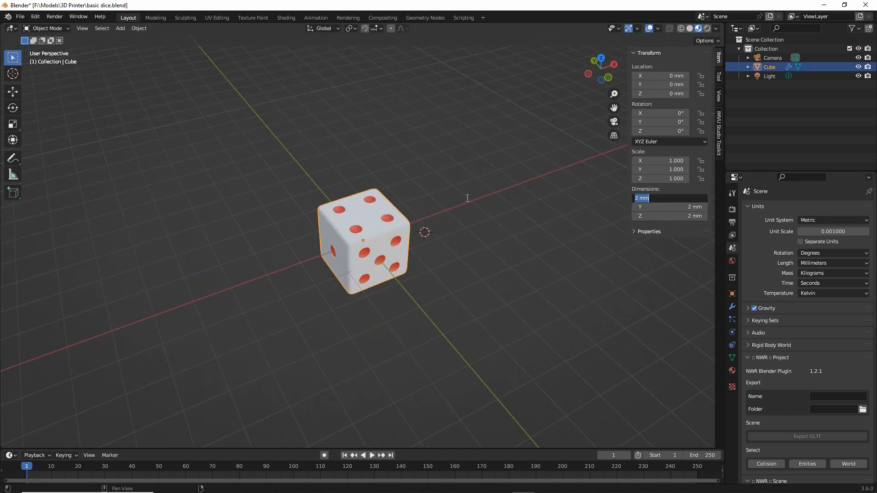
{"action": "type", "text": "20"}
{"action": "key", "text": "Return"}
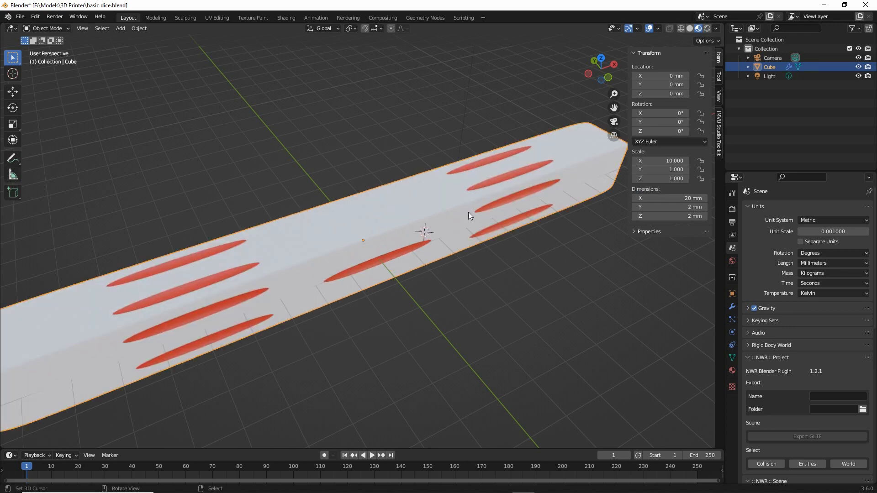
Step: Set the die's Y and Z dimensions to 20 mm each
{"action": "left_click", "coordinate": [692, 207]}
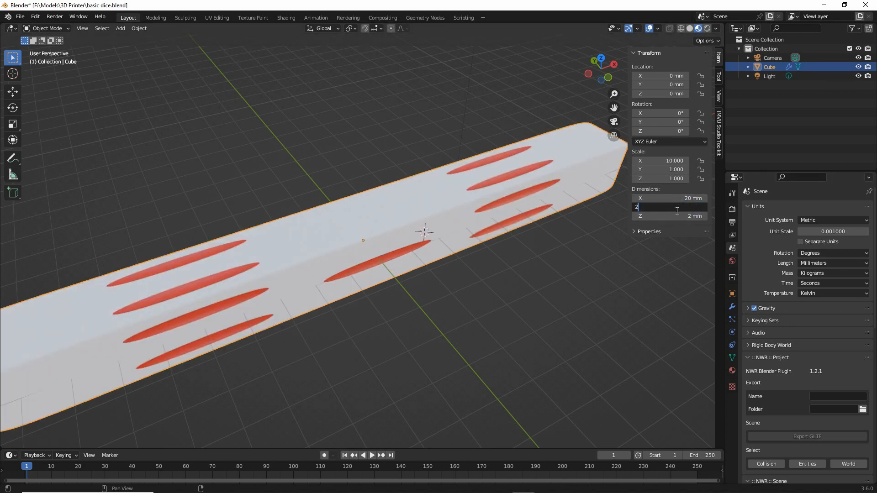
{"action": "type", "text": "20"}
{"action": "key", "text": "Return"}
{"action": "left_click", "coordinate": [691, 217]}
{"action": "type", "text": "2"}
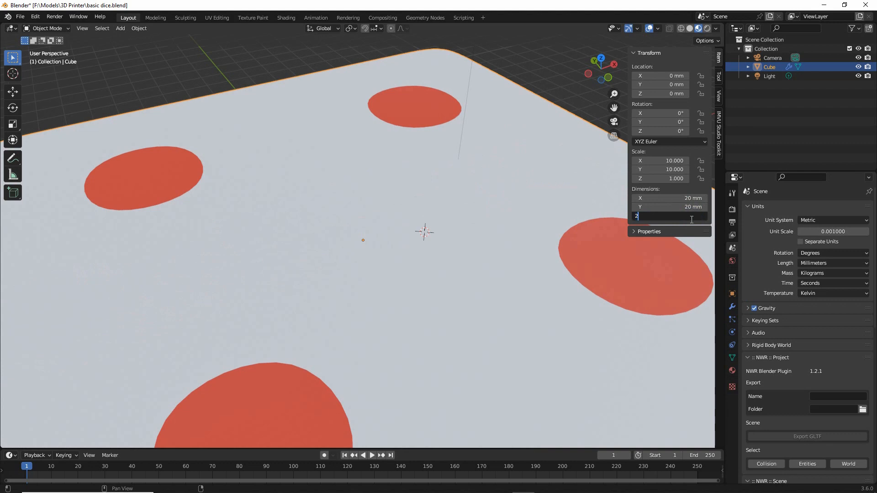
{"action": "type", "text": "0"}
{"action": "key", "text": "Return"}
{"action": "middle_click_drag", "start_coordinate": [483, 212], "coordinate": [472, 247]}
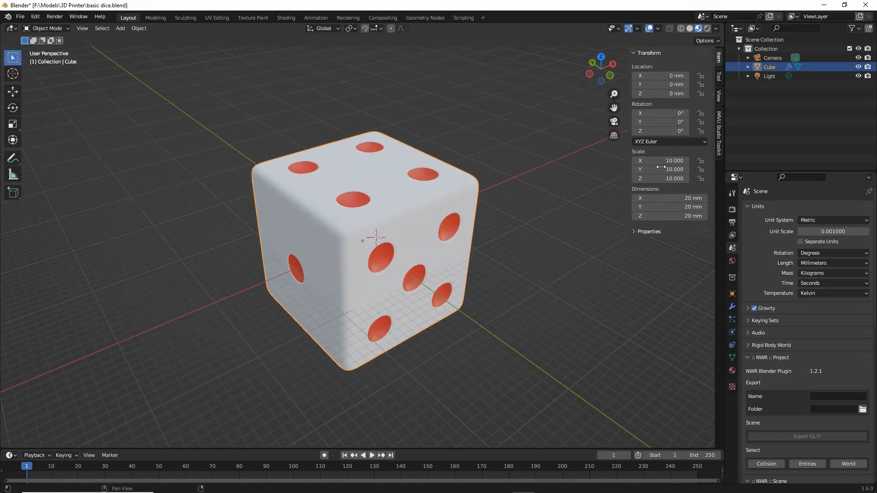
Step: Apply the die's rotation and scale
{"action": "mouse_move", "coordinate": [654, 136]}
{"action": "left_mouse_down"}
{"action": "mouse_move", "coordinate": [656, 200]}
{"action": "mouse_move", "coordinate": [633, 142]}
{"action": "mouse_move", "coordinate": [653, 185]}
{"action": "left_mouse_up"}
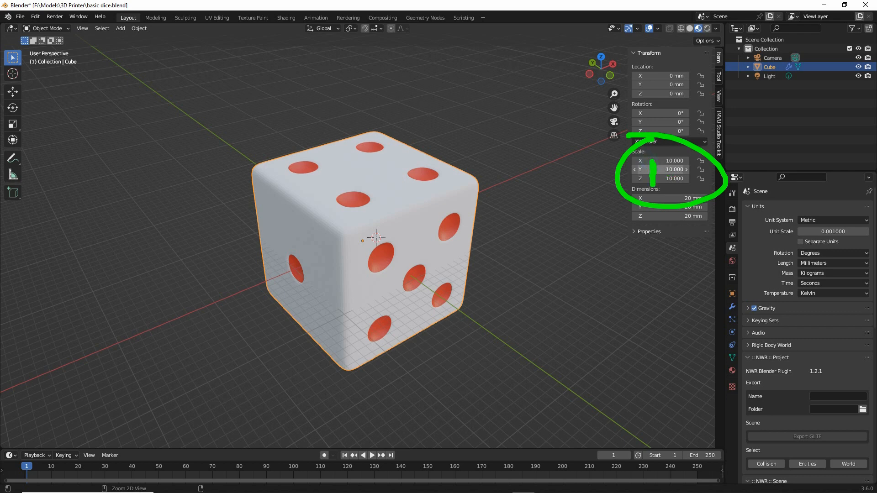
{"action": "key", "text": "Escape"}
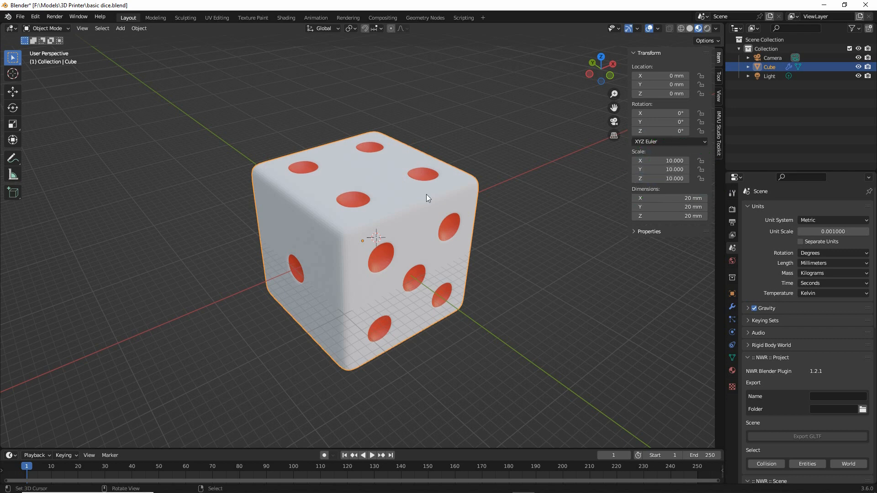
{"action": "left_click", "coordinate": [138, 29]}
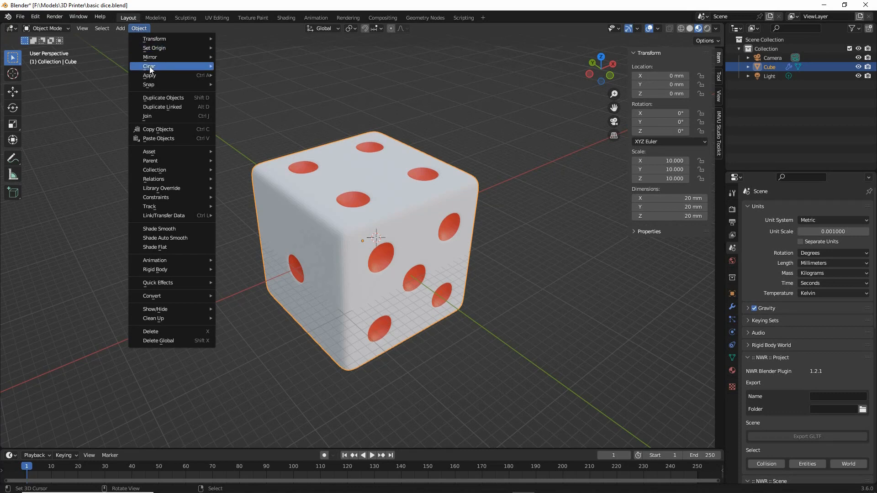
{"action": "mouse_move", "coordinate": [153, 79]}
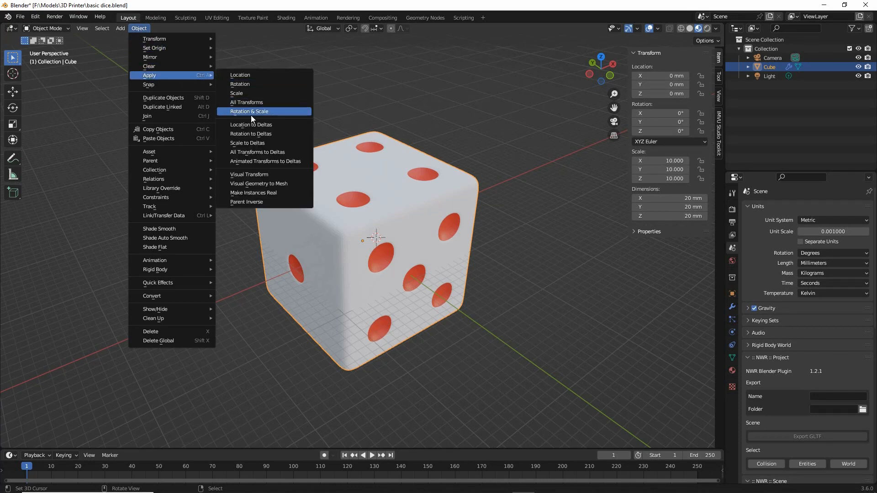
{"action": "key", "text": "ctrl+2"}
{"action": "left_click_drag", "start_coordinate": [236, 120], "coordinate": [272, 120]}
{"action": "left_click_drag", "start_coordinate": [147, 85], "coordinate": [172, 82]}
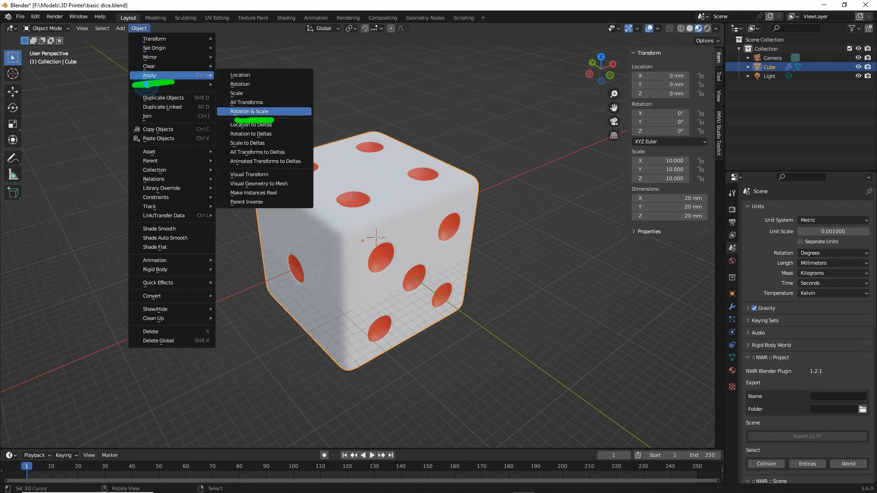
{"action": "left_click_drag", "start_coordinate": [124, 37], "coordinate": [145, 35]}
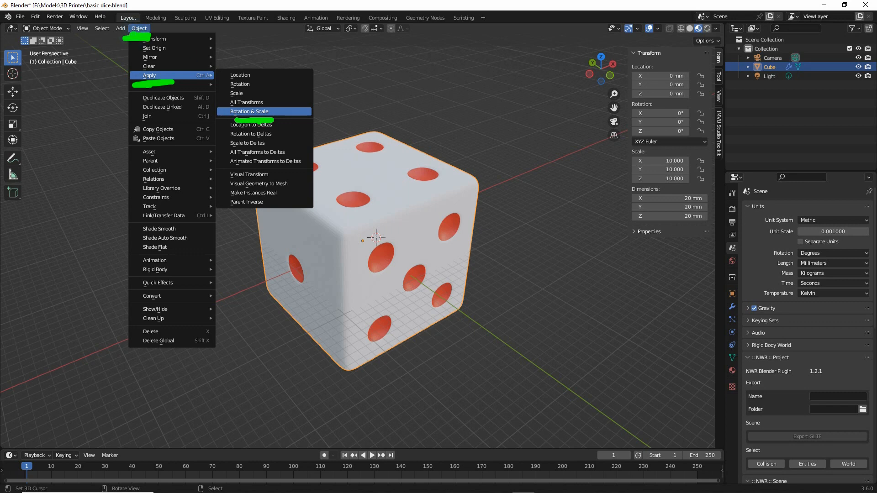
{"action": "key", "text": "Escape"}
{"action": "left_click", "coordinate": [257, 112]}
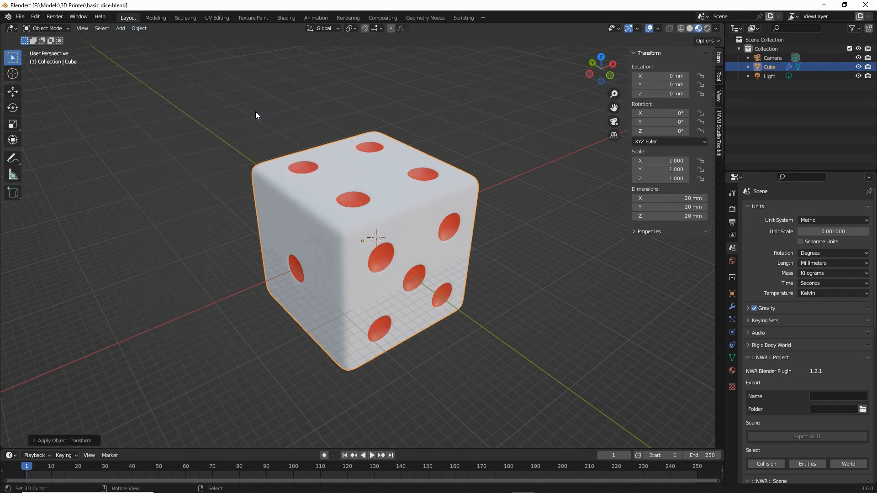
Step: Export only the selected die, with modifiers applied, as basic dice.stl in the 3D Printer folder
{"action": "mouse_move", "coordinate": [453, 276]}
{"action": "middle_mouse_down"}
{"action": "mouse_move", "coordinate": [334, 250]}
{"action": "mouse_move", "coordinate": [336, 198]}
{"action": "mouse_move", "coordinate": [407, 262]}
{"action": "mouse_move", "coordinate": [445, 266]}
{"action": "middle_mouse_up"}
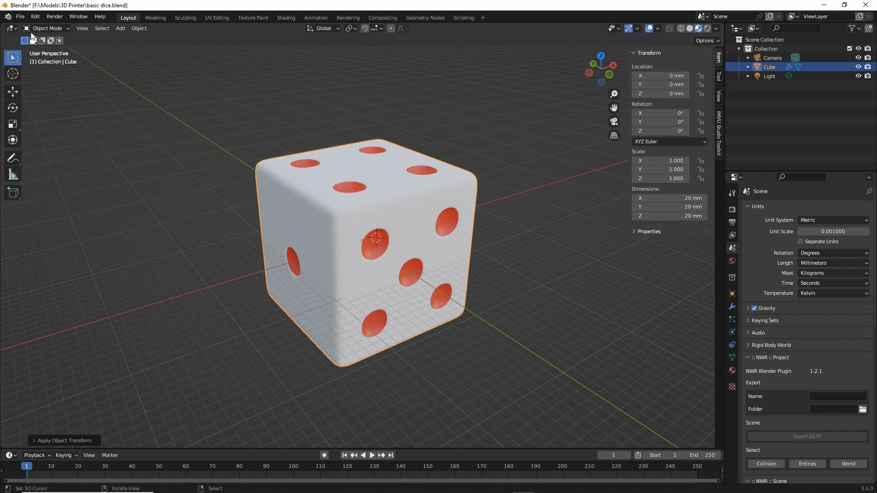
{"action": "left_click", "coordinate": [20, 16]}
{"action": "mouse_move", "coordinate": [42, 151]}
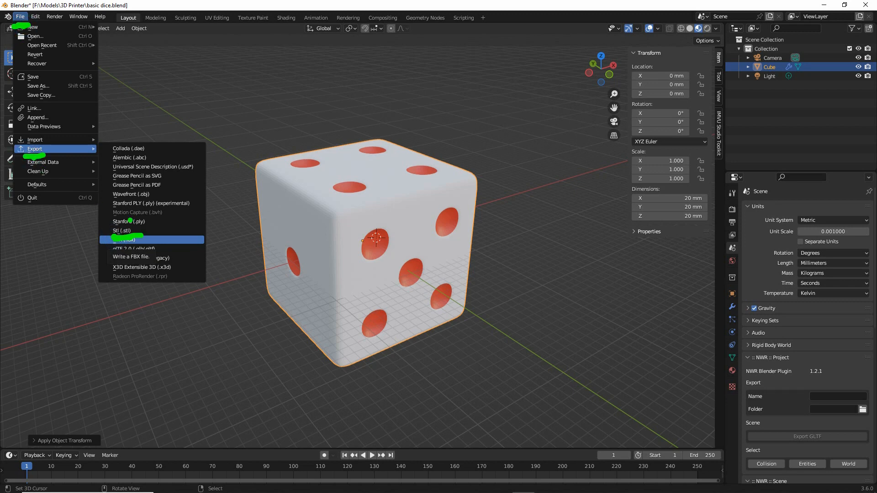
{"action": "left_click", "coordinate": [124, 232]}
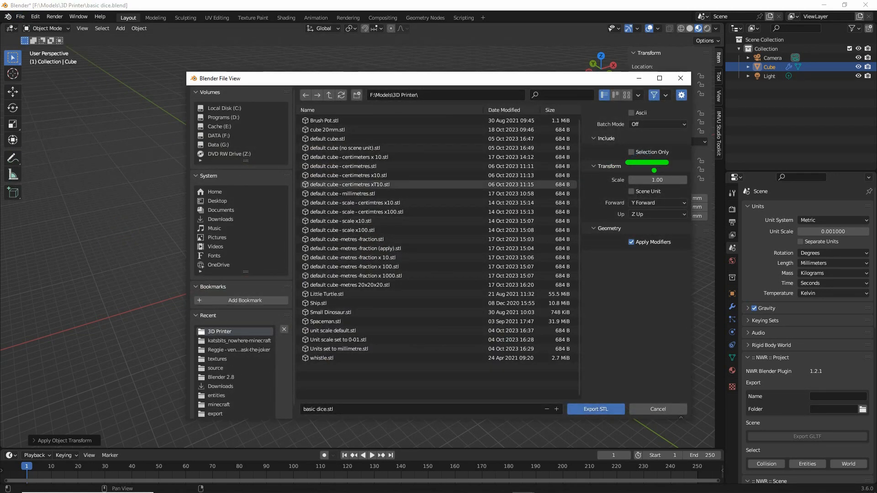
{"action": "left_click", "coordinate": [632, 152]}
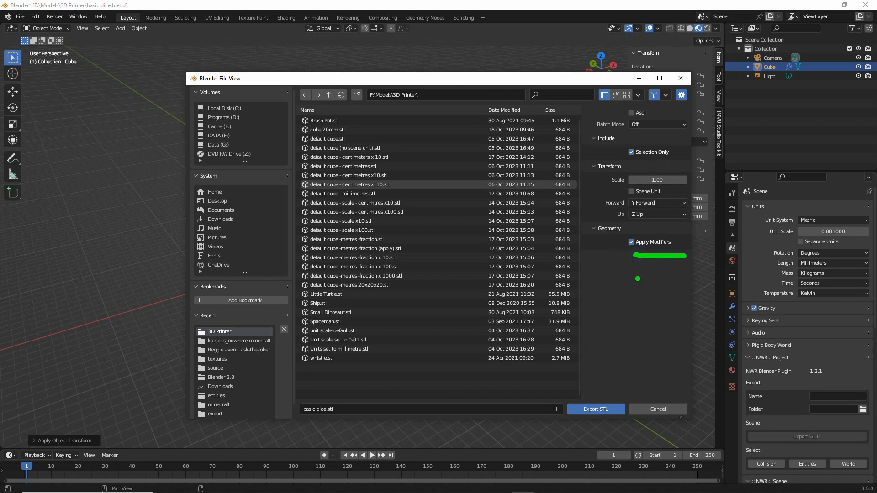
{"action": "key", "text": "Escape"}
{"action": "mouse_move", "coordinate": [587, 396]}
{"action": "left_mouse_down"}
{"action": "mouse_move", "coordinate": [575, 410]}
{"action": "mouse_move", "coordinate": [590, 399]}
{"action": "left_mouse_up"}
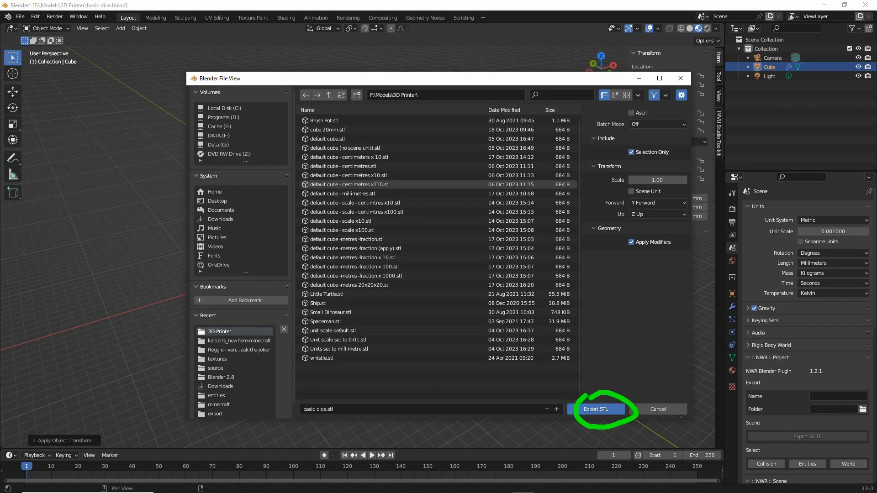
{"action": "left_click", "coordinate": [592, 409]}
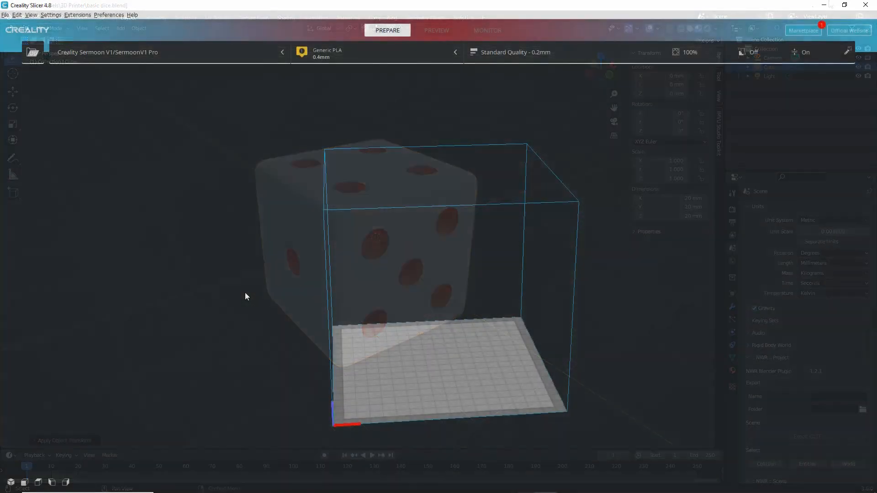
Step: Switch to Creality Slicer, load basic dice.stl from the 3D Printer folder and select the die on the build plate
{"action": "left_click", "coordinate": [31, 53]}
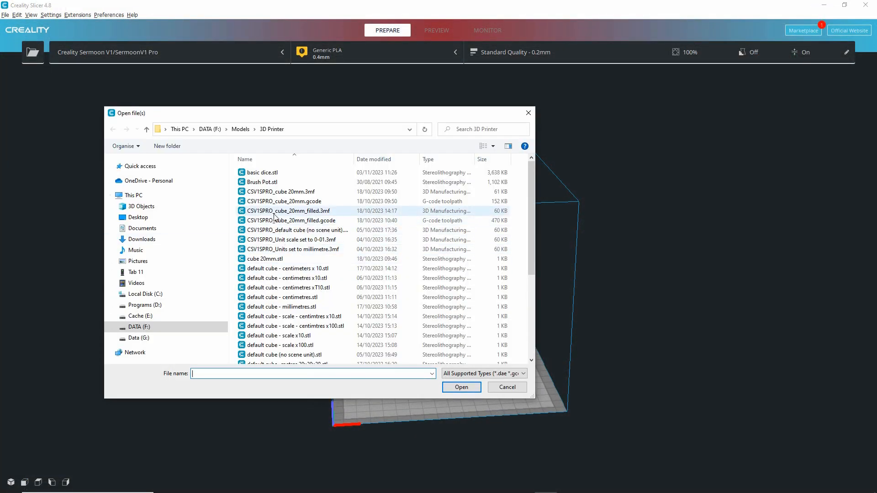
{"action": "left_click", "coordinate": [261, 173]}
{"action": "left_click", "coordinate": [466, 394]}
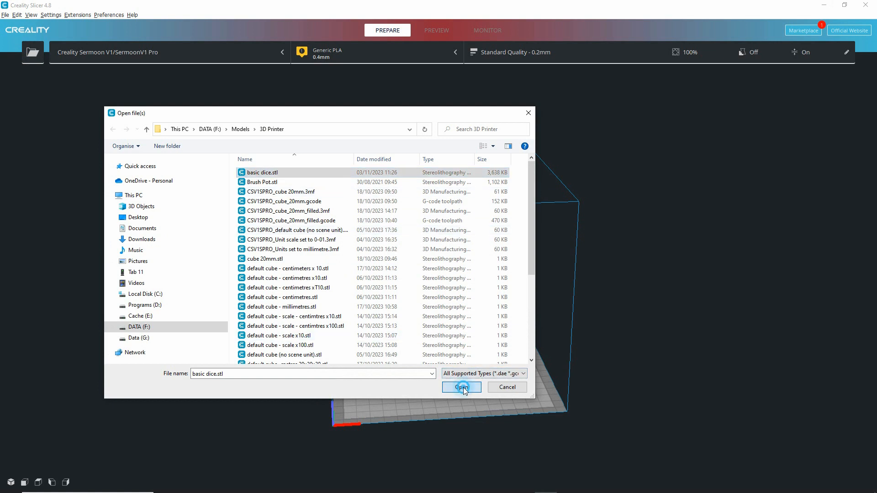
{"action": "right_click_drag", "start_coordinate": [404, 410], "coordinate": [417, 204]}
{"action": "scroll", "coordinate": [417, 211], "scroll_direction": "up", "scroll_amount": 5}
{"action": "scroll", "coordinate": [416, 226], "scroll_direction": "up", "scroll_amount": 3}
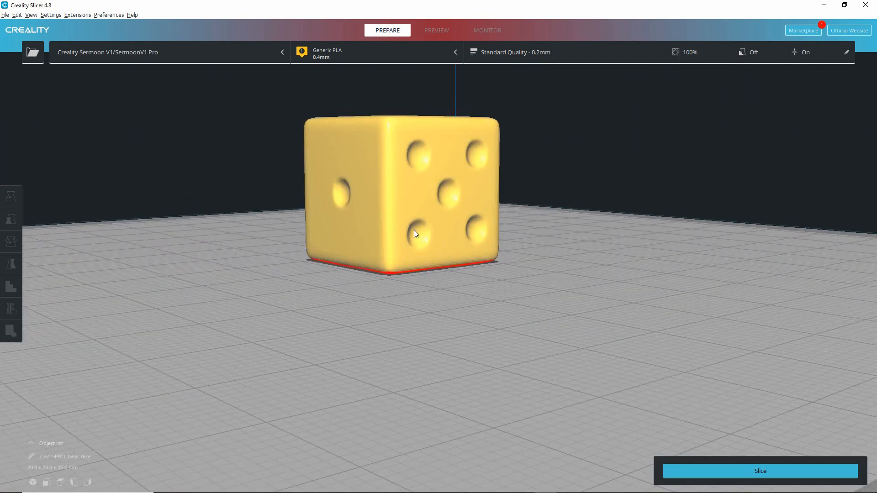
{"action": "left_click", "coordinate": [350, 284]}
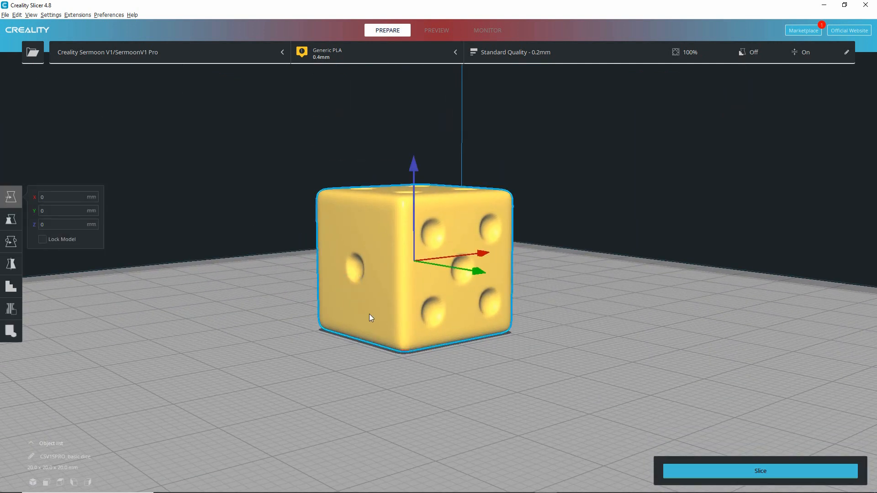
{"action": "right_click_drag", "start_coordinate": [268, 345], "coordinate": [511, 329]}
{"action": "middle_click_drag", "start_coordinate": [464, 245], "coordinate": [490, 269]}
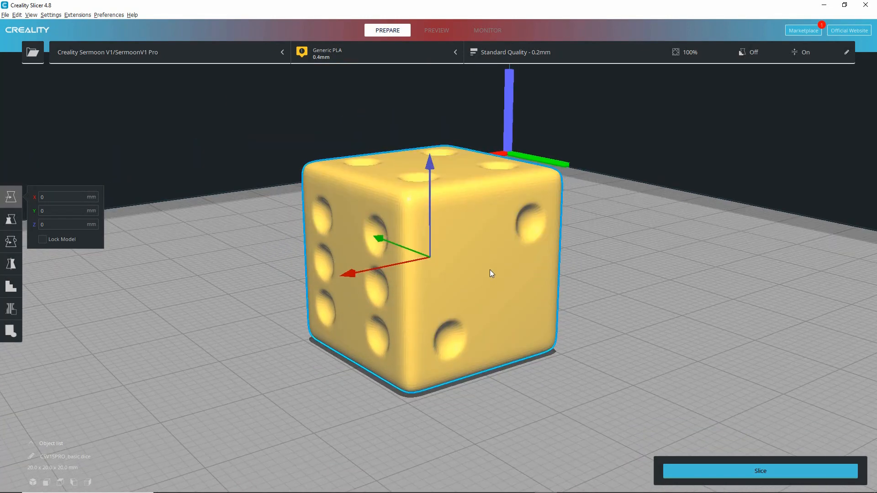
Step: Slice the die and show its layer preview
{"action": "left_click", "coordinate": [761, 472]}
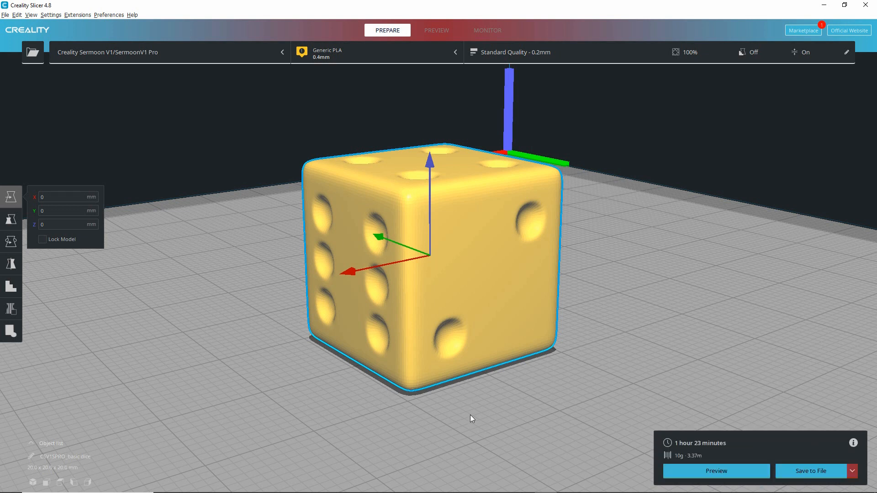
{"action": "left_click", "coordinate": [719, 473]}
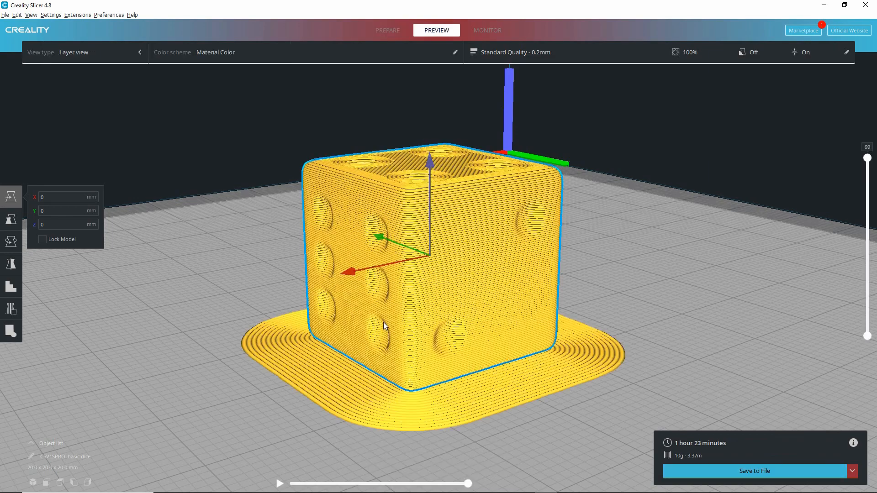
{"action": "middle_click_drag", "start_coordinate": [383, 323], "coordinate": [380, 306]}
{"action": "mouse_move", "coordinate": [383, 309]}
{"action": "right_mouse_down"}
{"action": "mouse_move", "coordinate": [374, 328]}
{"action": "mouse_move", "coordinate": [387, 295]}
{"action": "mouse_move", "coordinate": [390, 328]}
{"action": "mouse_move", "coordinate": [399, 219]}
{"action": "mouse_move", "coordinate": [392, 295]}
{"action": "right_mouse_up"}
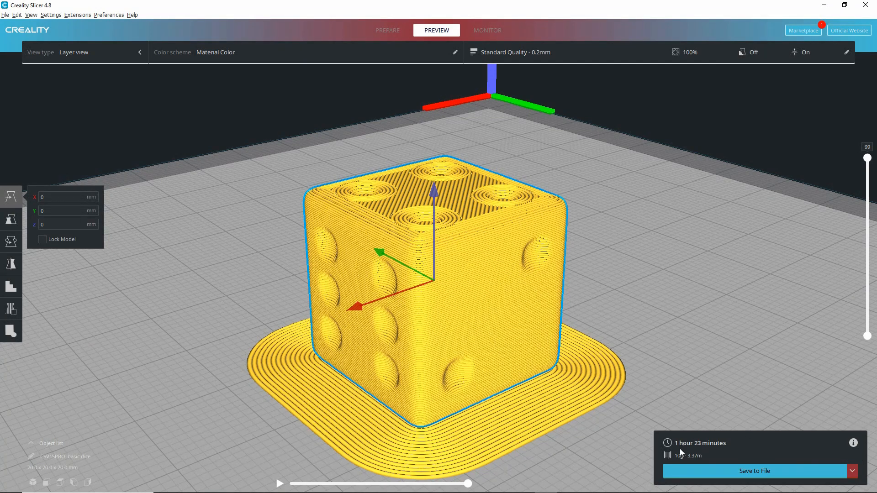
{"action": "mouse_move", "coordinate": [646, 426]}
{"action": "left_mouse_down"}
{"action": "mouse_move", "coordinate": [640, 465]}
{"action": "mouse_move", "coordinate": [676, 475]}
{"action": "mouse_move", "coordinate": [748, 421]}
{"action": "mouse_move", "coordinate": [658, 429]}
{"action": "left_mouse_up"}
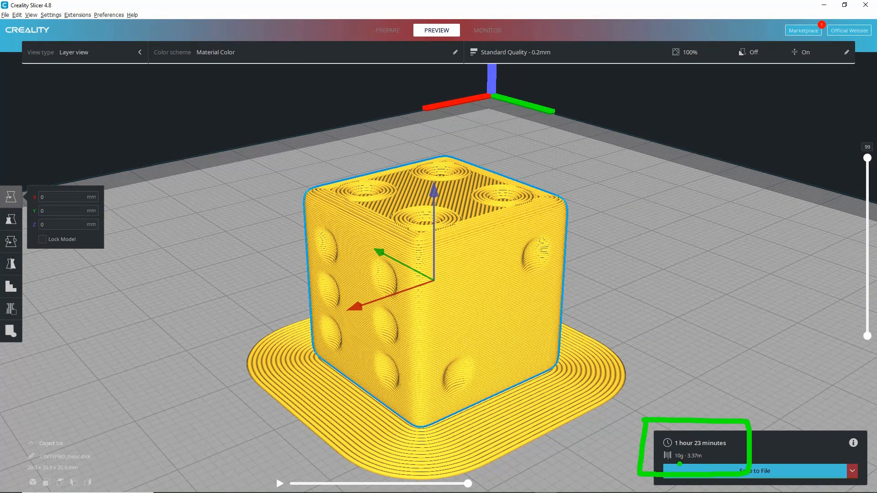
{"action": "left_click_drag", "start_coordinate": [675, 466], "coordinate": [682, 465]}
{"action": "left_click_drag", "start_coordinate": [691, 464], "coordinate": [706, 463]}
{"action": "mouse_move", "coordinate": [451, 173]}
{"action": "left_mouse_down"}
{"action": "mouse_move", "coordinate": [412, 341]}
{"action": "mouse_move", "coordinate": [348, 203]}
{"action": "left_mouse_up"}
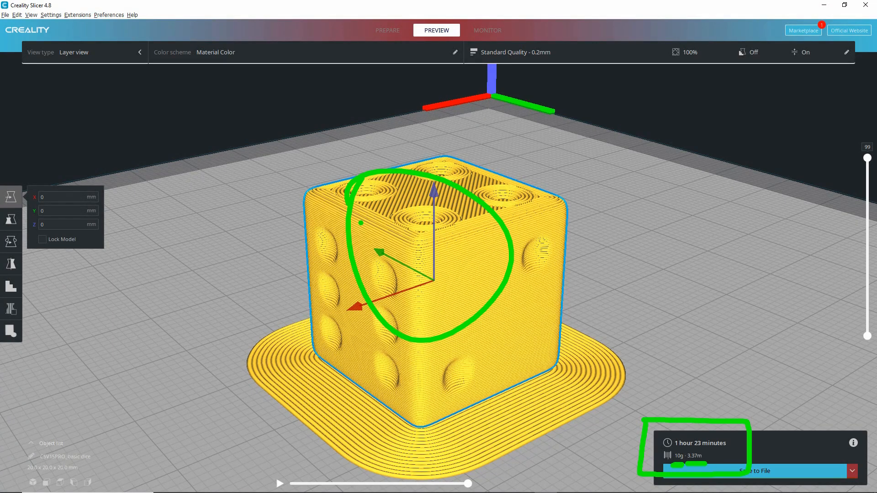
{"action": "key", "text": "Escape"}
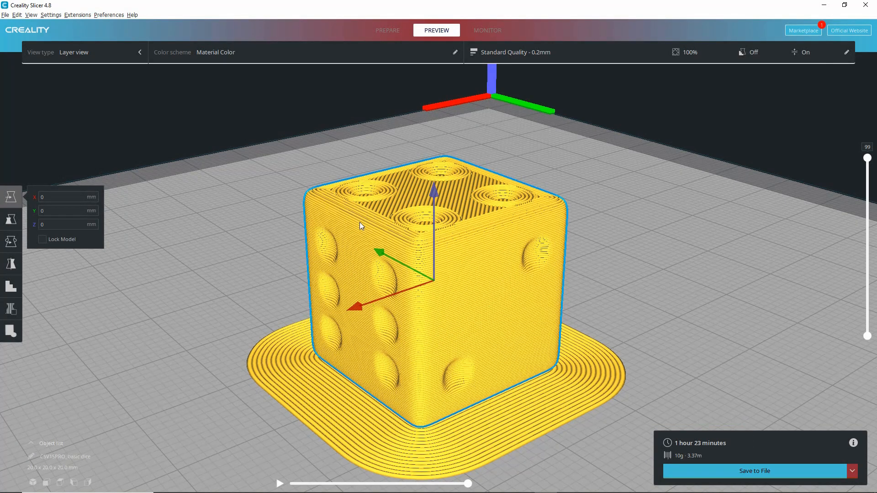
{"action": "key", "text": "ctrl+2"}
{"action": "mouse_move", "coordinate": [685, 51]}
{"action": "left_mouse_down"}
{"action": "mouse_move", "coordinate": [660, 52]}
{"action": "mouse_move", "coordinate": [671, 59]}
{"action": "left_mouse_up"}
{"action": "key", "text": "Escape"}
Step: Set the print infill to 10% and slice the die again
{"action": "left_click", "coordinate": [847, 53]}
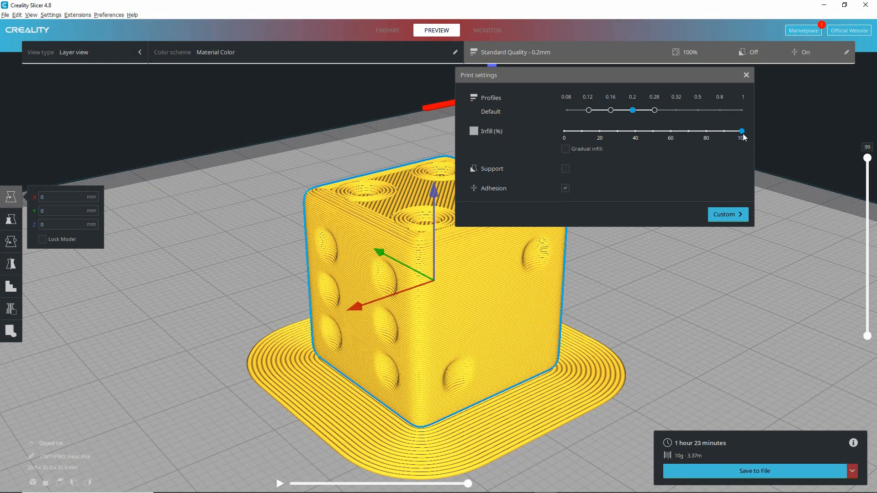
{"action": "left_click_drag", "start_coordinate": [743, 135], "coordinate": [602, 139]}
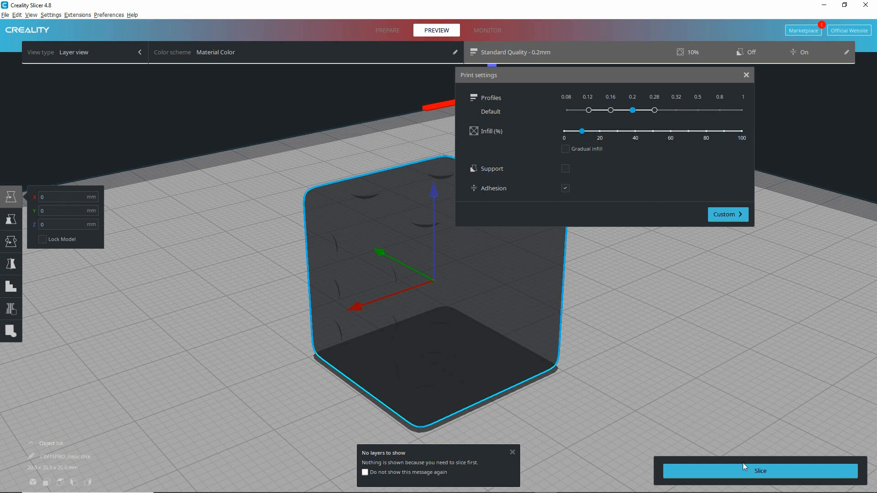
{"action": "left_click", "coordinate": [770, 469]}
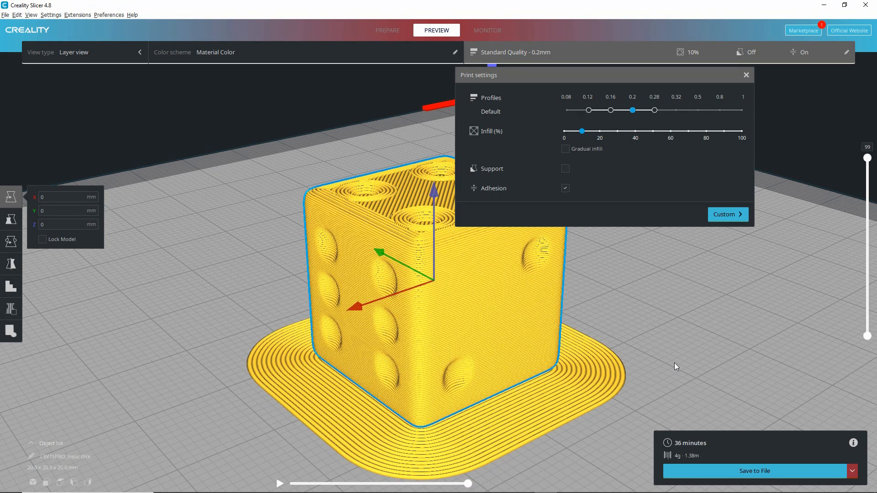
{"action": "key", "text": "ctrl+2"}
{"action": "mouse_move", "coordinate": [658, 421]}
{"action": "left_mouse_down"}
{"action": "mouse_move", "coordinate": [708, 480]}
{"action": "mouse_move", "coordinate": [644, 417]}
{"action": "left_mouse_up"}
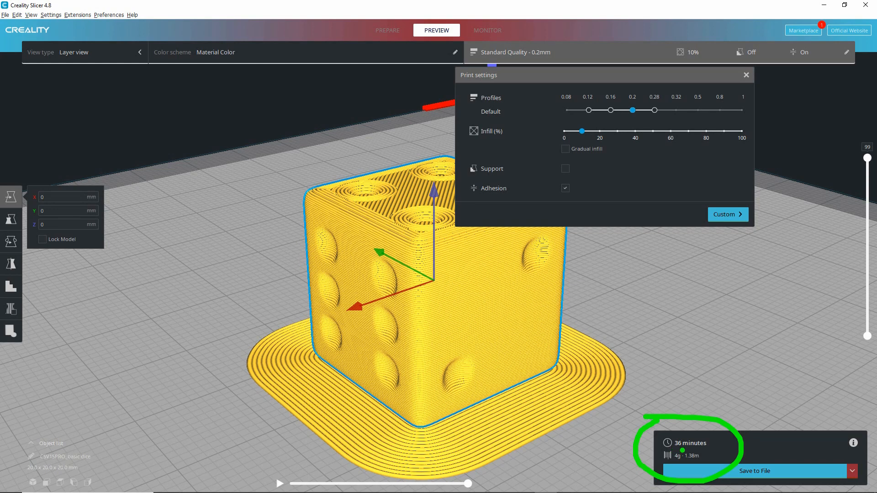
{"action": "mouse_move", "coordinate": [680, 451]}
{"action": "left_mouse_down"}
{"action": "mouse_move", "coordinate": [704, 449]}
{"action": "mouse_move", "coordinate": [680, 466]}
{"action": "mouse_move", "coordinate": [704, 464]}
{"action": "left_mouse_up"}
{"action": "left_click_drag", "start_coordinate": [324, 188], "coordinate": [441, 242]}
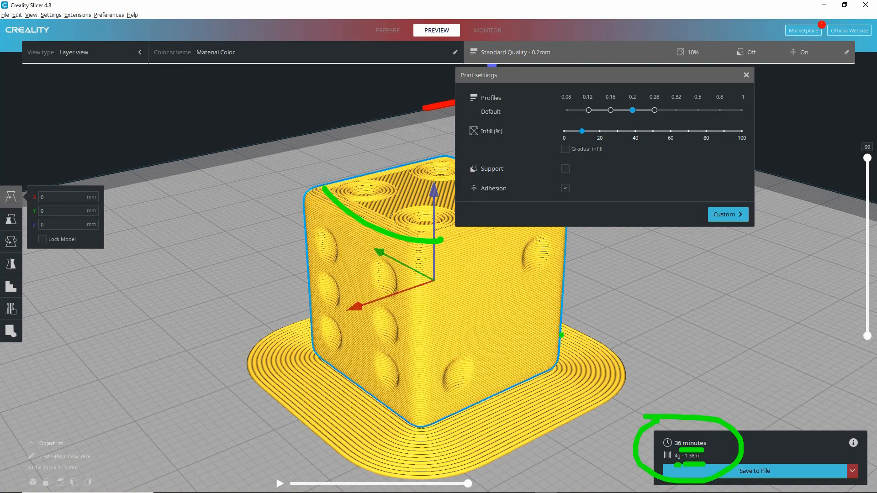
{"action": "left_click_drag", "start_coordinate": [561, 336], "coordinate": [452, 392]}
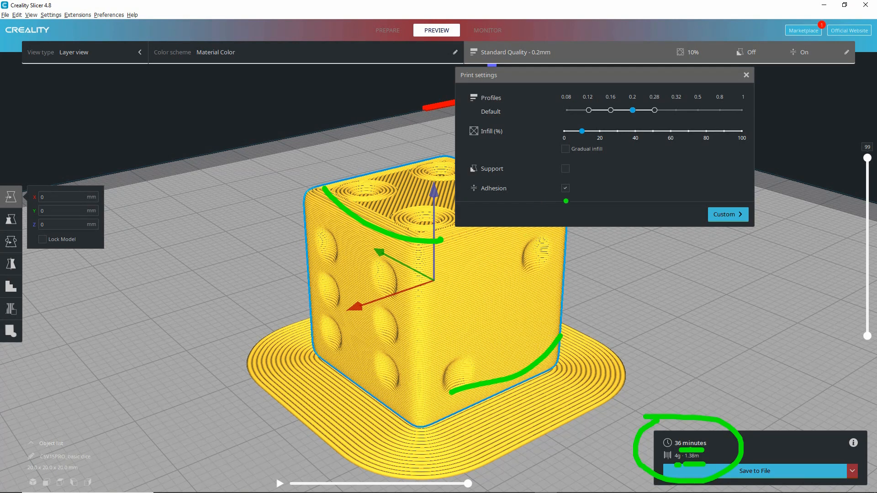
{"action": "key", "text": "Escape"}
Step: Turn off build plate adhesion, slice the die again and inspect its layer preview
{"action": "left_click", "coordinate": [566, 188]}
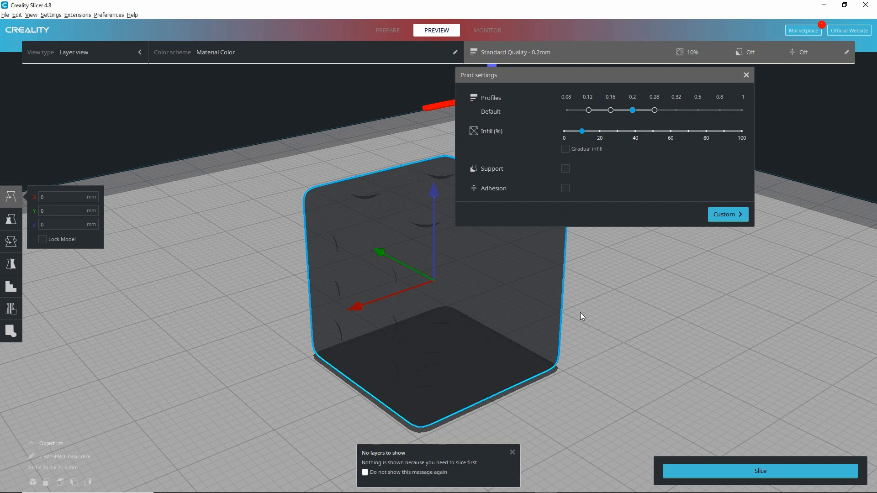
{"action": "left_click", "coordinate": [755, 470]}
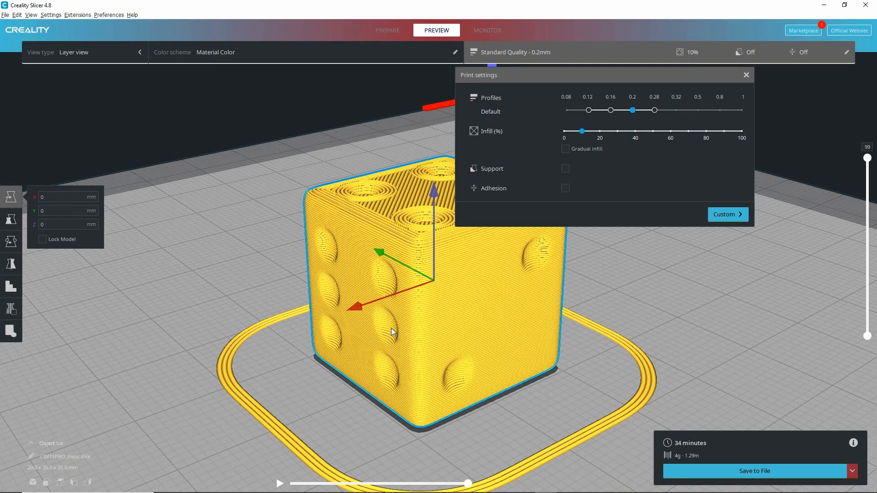
{"action": "middle_click_drag", "start_coordinate": [348, 322], "coordinate": [326, 308]}
{"action": "right_click_drag", "start_coordinate": [325, 338], "coordinate": [356, 320]}
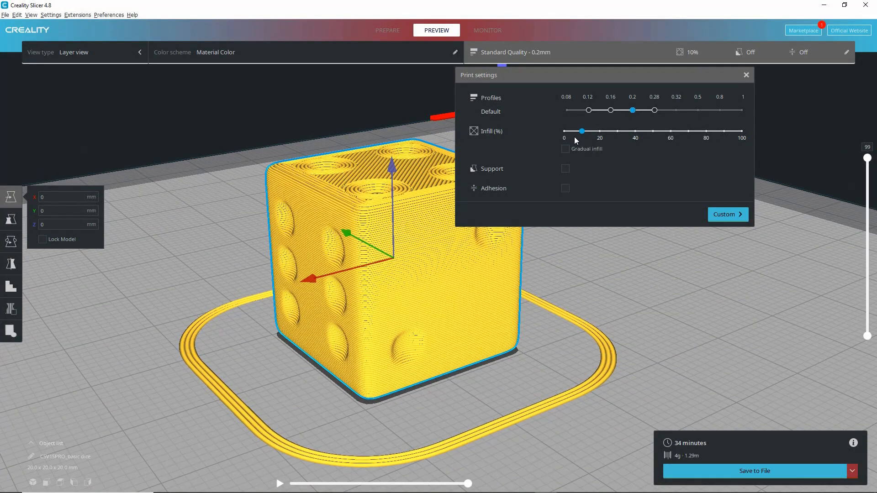
{"action": "key", "text": "ctrl+2"}
{"action": "mouse_move", "coordinate": [284, 172]}
{"action": "left_mouse_down"}
{"action": "mouse_move", "coordinate": [289, 325]}
{"action": "mouse_move", "coordinate": [359, 356]}
{"action": "mouse_move", "coordinate": [466, 356]}
{"action": "mouse_move", "coordinate": [491, 251]}
{"action": "mouse_move", "coordinate": [462, 181]}
{"action": "mouse_move", "coordinate": [343, 158]}
{"action": "mouse_move", "coordinate": [305, 161]}
{"action": "mouse_move", "coordinate": [412, 269]}
{"action": "left_mouse_up"}
{"action": "left_click_drag", "start_coordinate": [446, 176], "coordinate": [334, 313]}
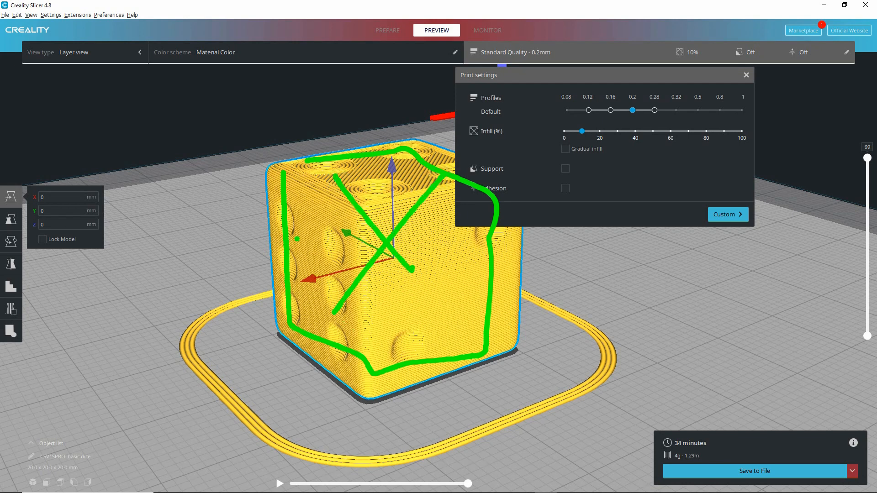
{"action": "left_click_drag", "start_coordinate": [297, 239], "coordinate": [366, 314]}
{"action": "left_click_drag", "start_coordinate": [484, 225], "coordinate": [391, 337]}
{"action": "left_click", "coordinate": [399, 304]}
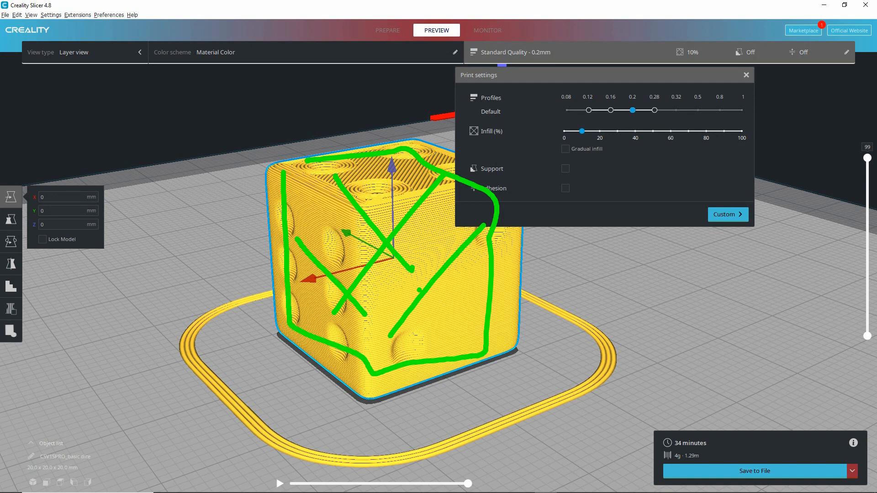
{"action": "key", "text": "Escape"}
{"action": "mouse_move", "coordinate": [302, 361]}
{"action": "middle_mouse_down"}
{"action": "mouse_move", "coordinate": [347, 361]}
{"action": "mouse_move", "coordinate": [309, 355]}
{"action": "middle_mouse_up"}
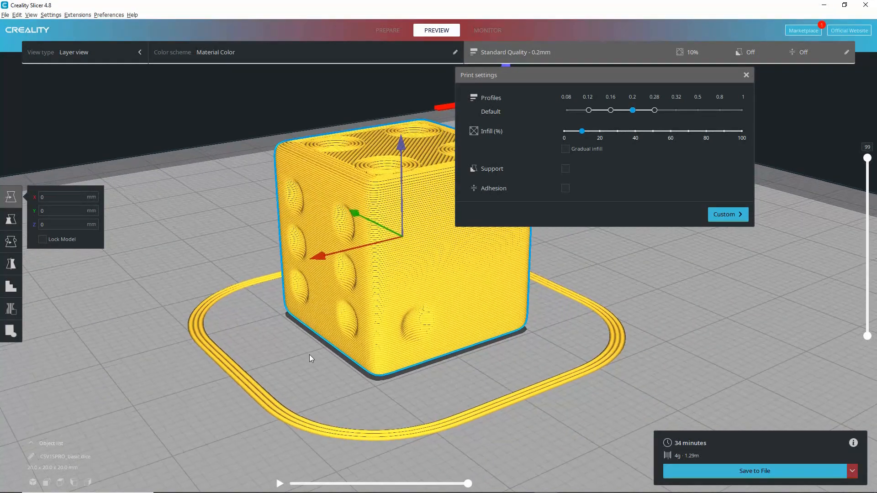
{"action": "right_click_drag", "start_coordinate": [308, 355], "coordinate": [256, 300]}
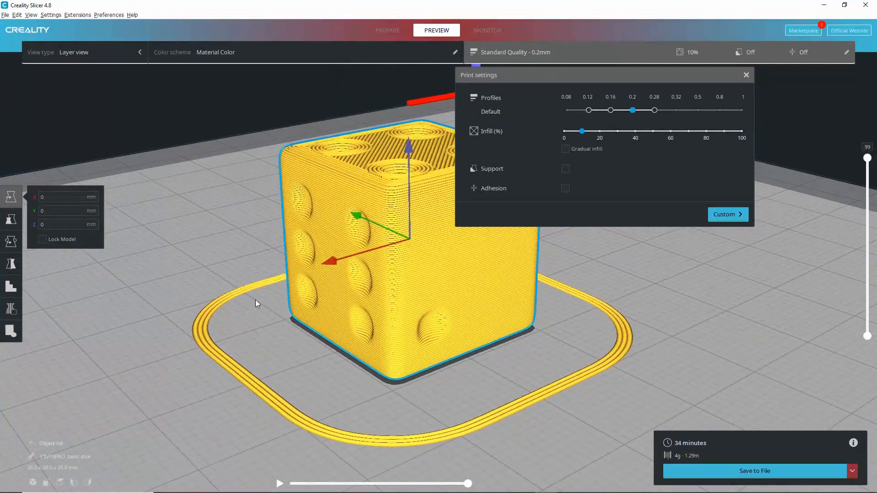
Step: Save the slicing project as CSV1SPRO_basic dice.3mf in the 3D Printer folder
{"action": "left_click", "coordinate": [5, 14]}
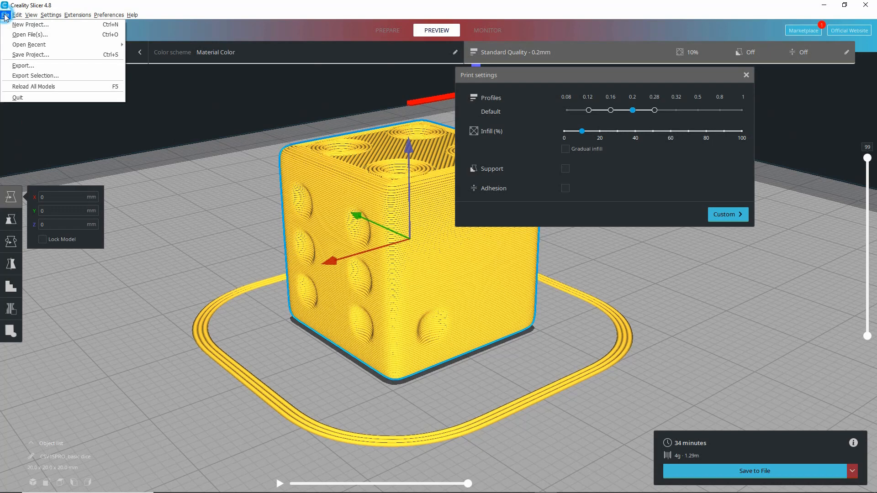
{"action": "left_click", "coordinate": [31, 54]}
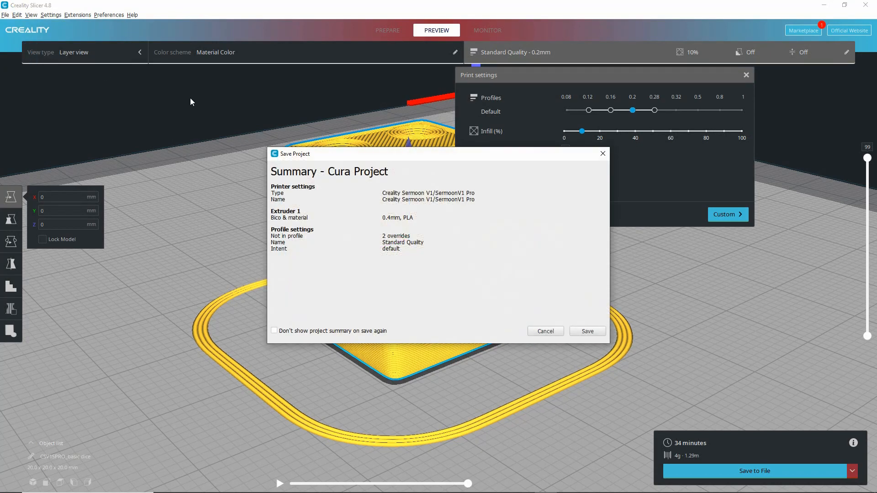
{"action": "left_click", "coordinate": [588, 332]}
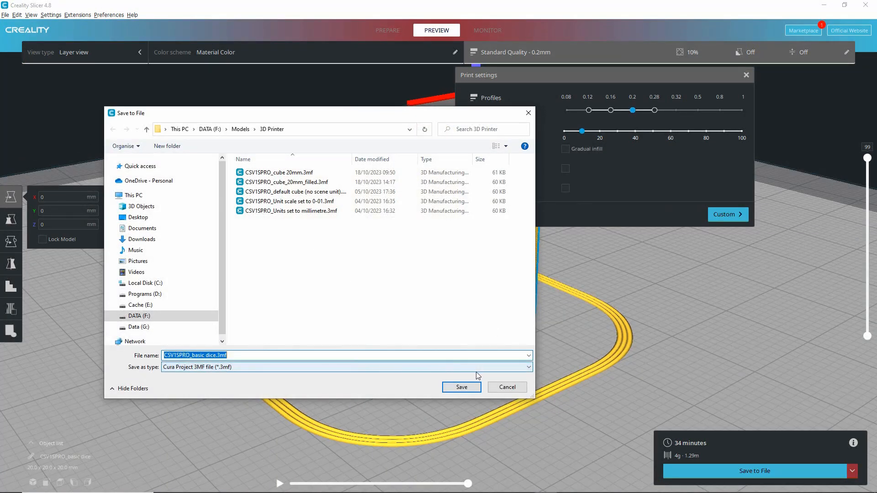
{"action": "left_click", "coordinate": [462, 388]}
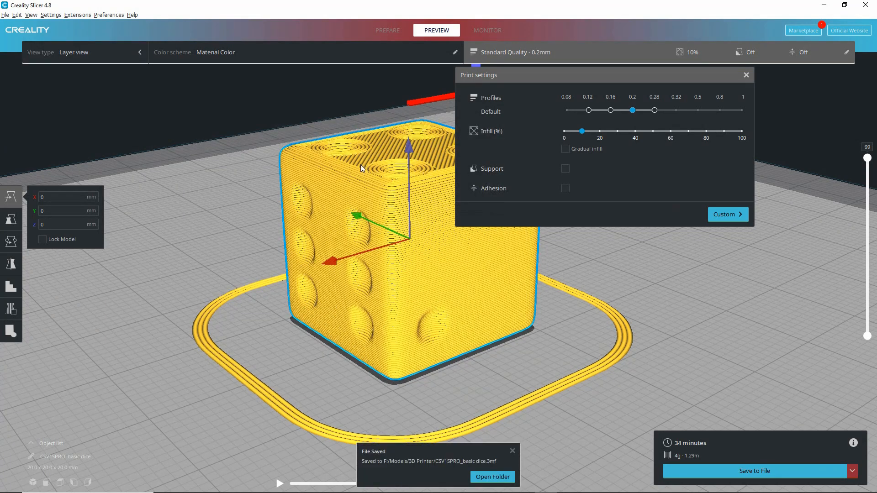
Step: Return to the Prepare stage and export the sliced die as G-code, CSV1SPRO_basic dice.gcode, in the 3D Printer folder
{"action": "left_click", "coordinate": [392, 31]}
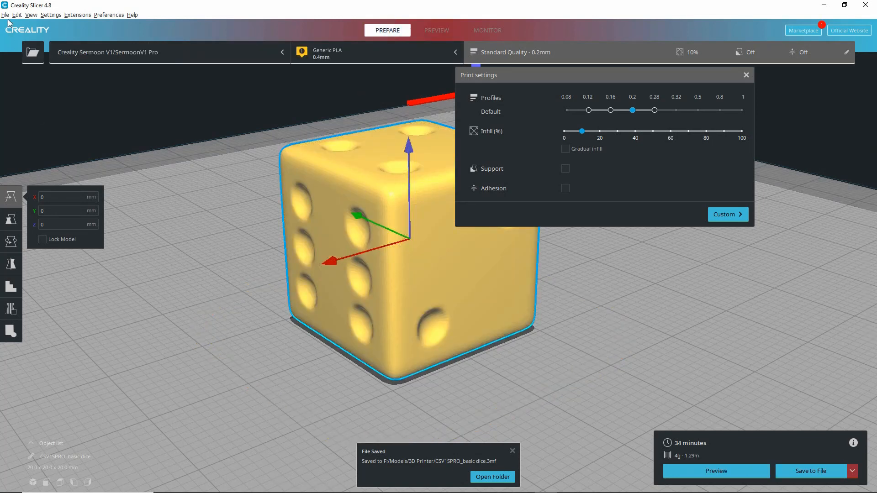
{"action": "left_click", "coordinate": [6, 14]}
{"action": "left_click", "coordinate": [28, 65]}
{"action": "left_click", "coordinate": [231, 366]}
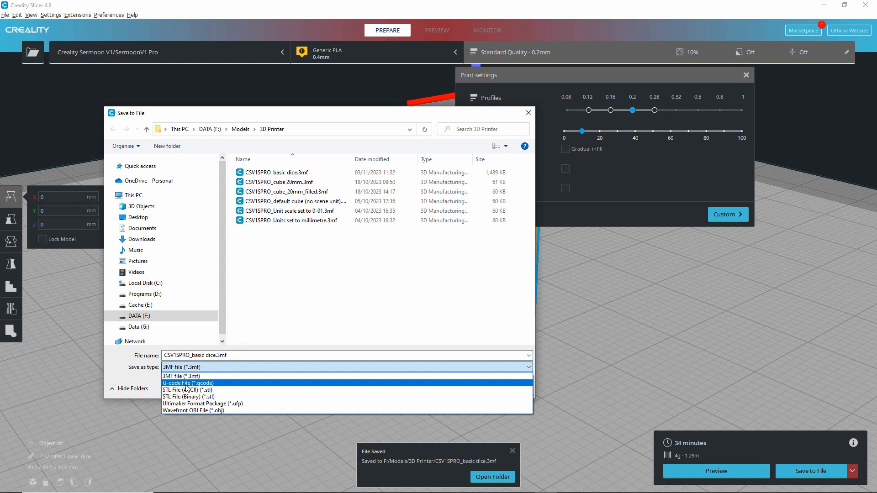
{"action": "left_click_drag", "start_coordinate": [173, 391], "coordinate": [207, 391]}
{"action": "left_click", "coordinate": [188, 367]}
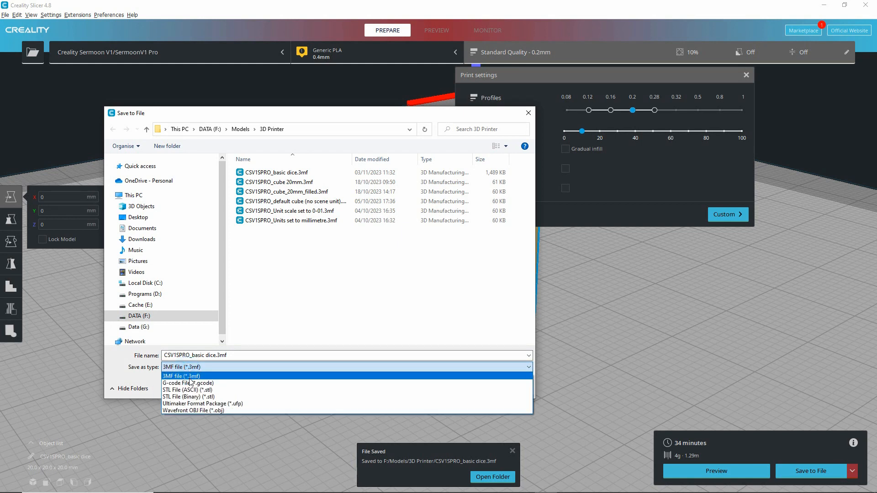
{"action": "left_click", "coordinate": [190, 384]}
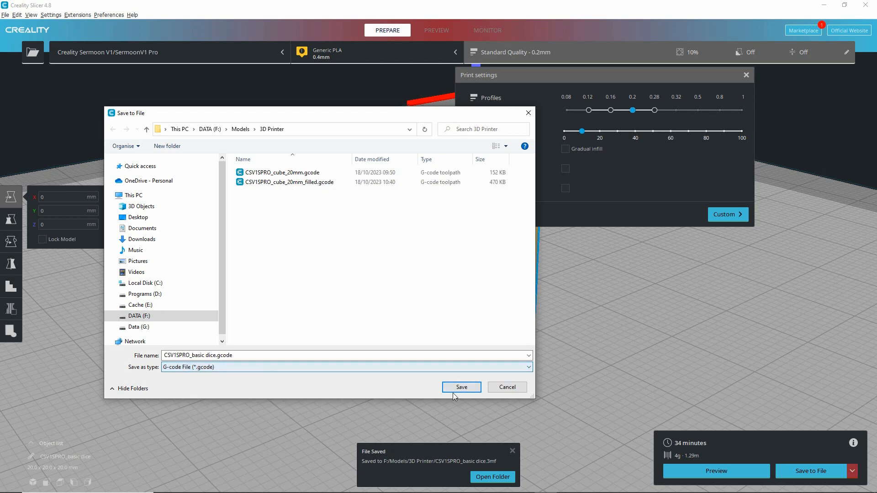
{"action": "mouse_move", "coordinate": [450, 372]}
{"action": "left_mouse_down"}
{"action": "mouse_move", "coordinate": [473, 397]}
{"action": "mouse_move", "coordinate": [444, 382]}
{"action": "left_mouse_up"}
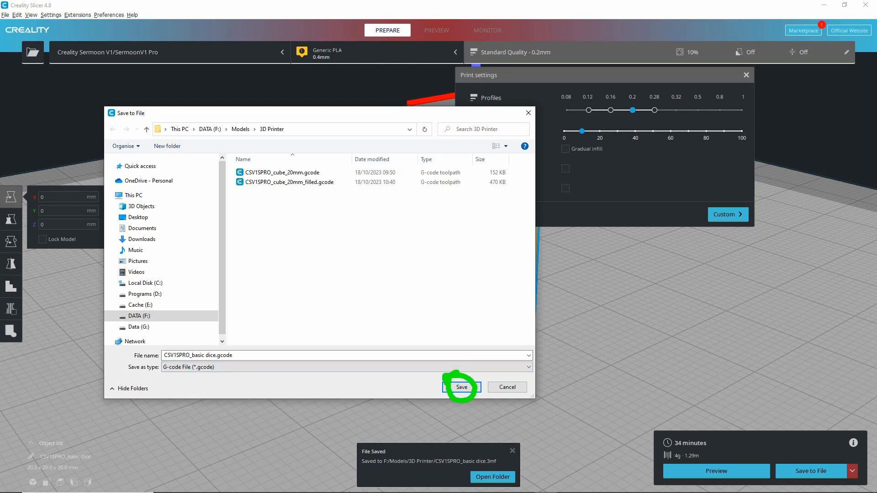
{"action": "left_click", "coordinate": [461, 388]}
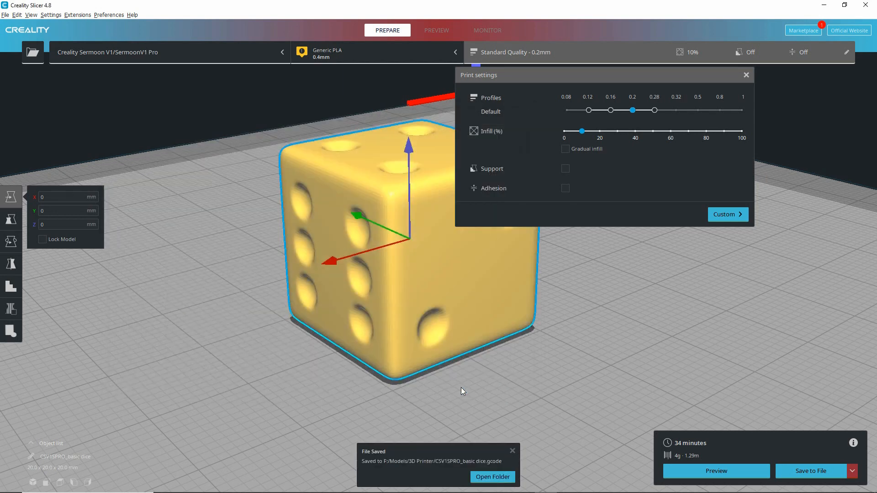